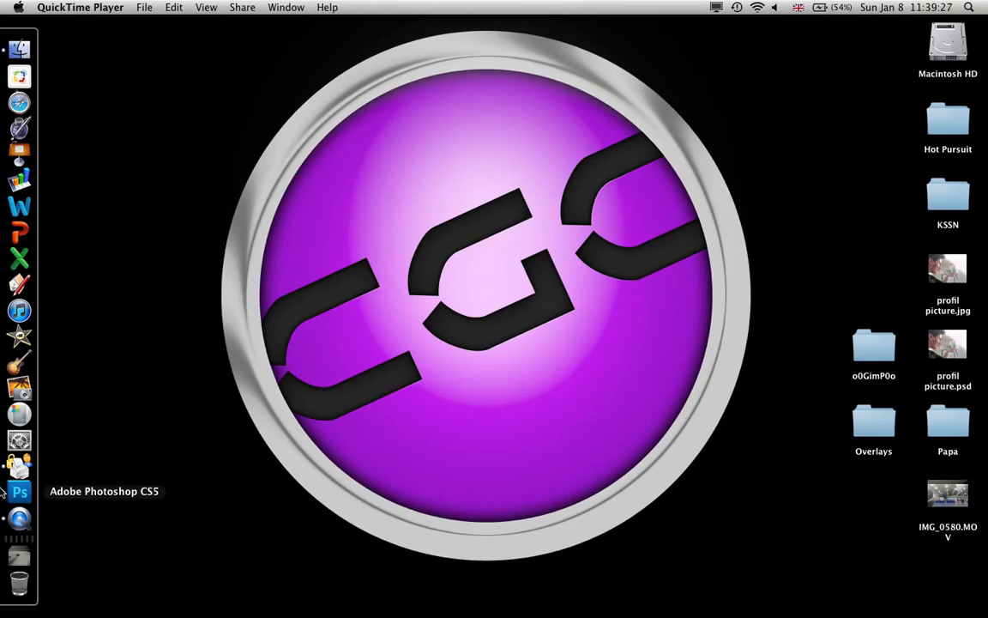
# Step: Switch to Photoshop and create a 1920 × 1080 pixel RGB document at 72 pixels/inch with a white background
pyautogui.click(5, 491)
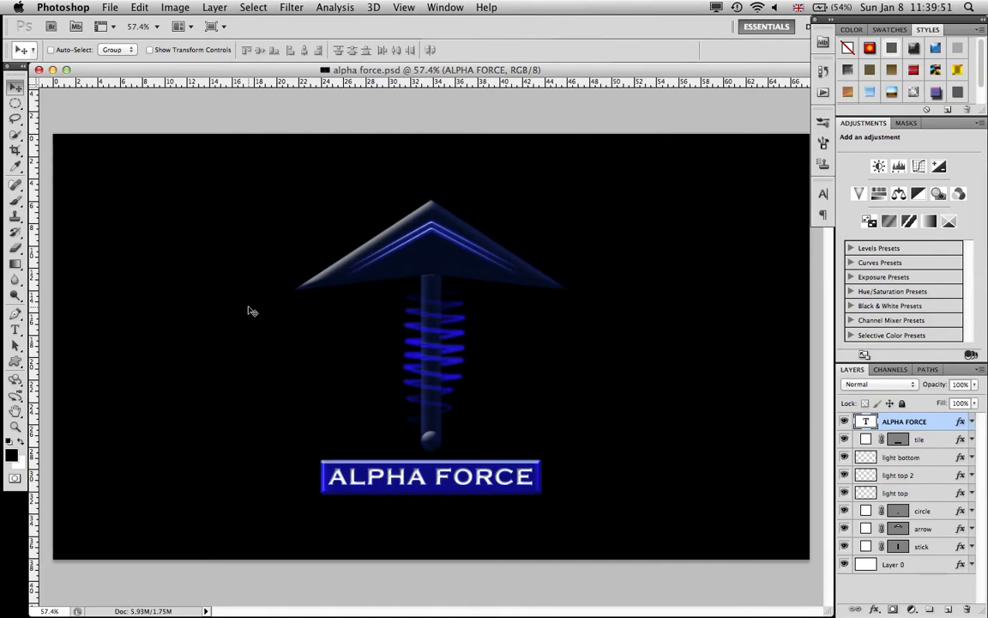
pyautogui.press('super+n')
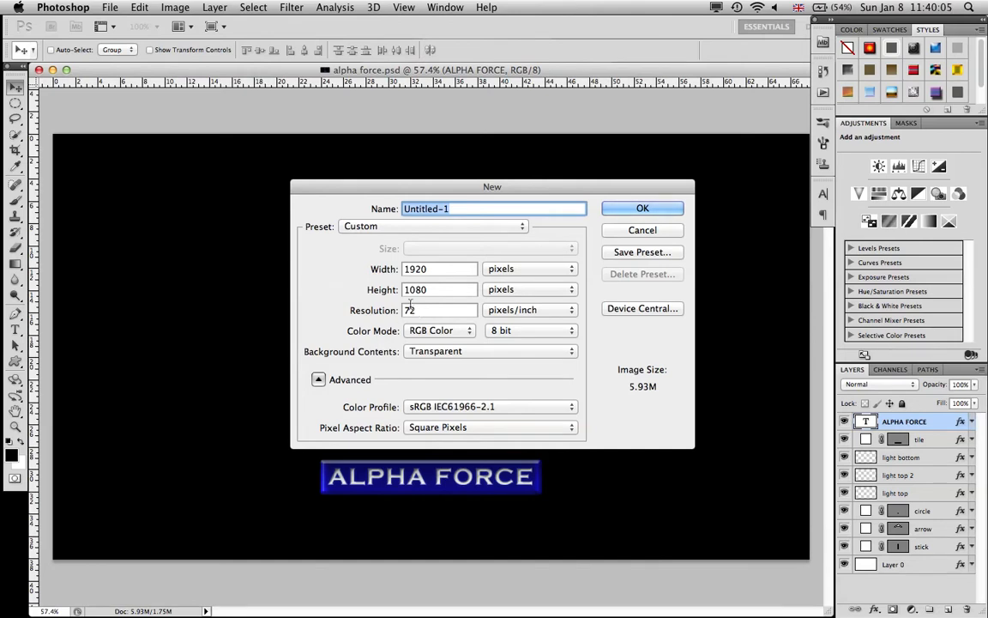
pyautogui.click(417, 356)
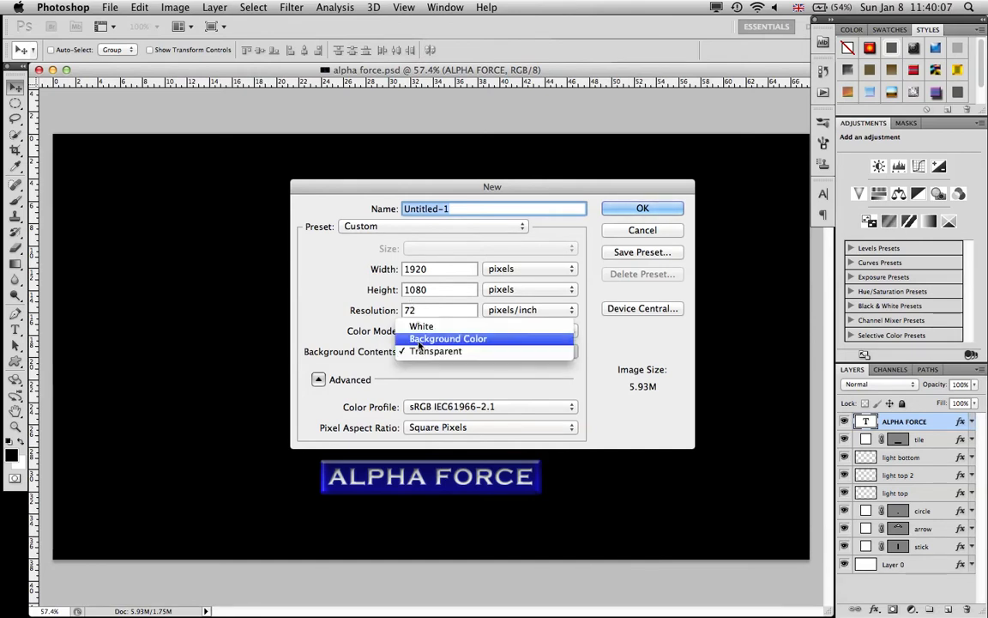
pyautogui.click(567, 281)
pyautogui.click(638, 209)
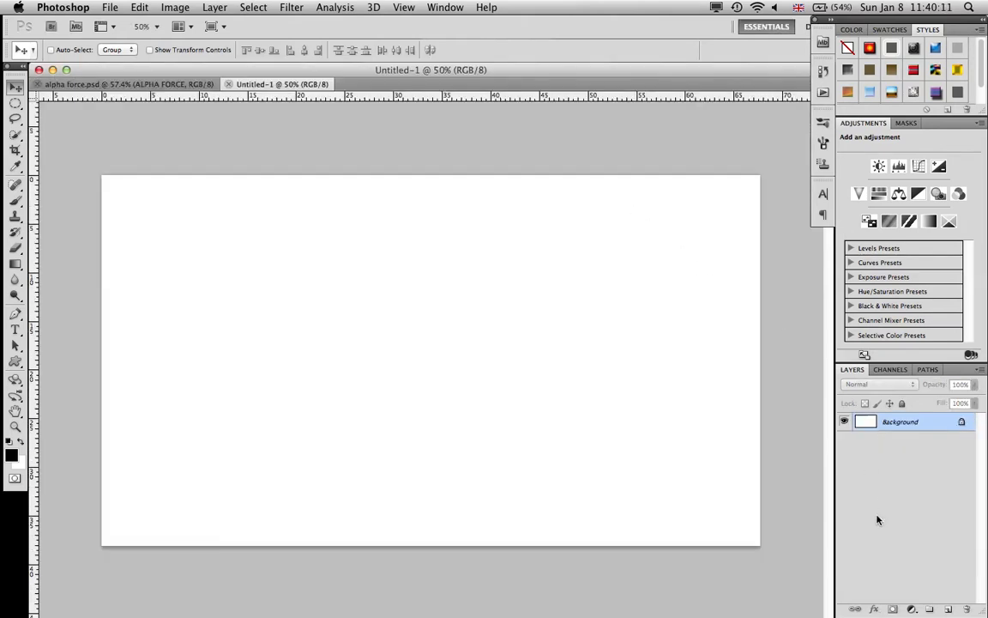
# Step: Add a new layer and replace the Custom Shape tool's current shapes with the Arrows set
pyautogui.click(949, 609)
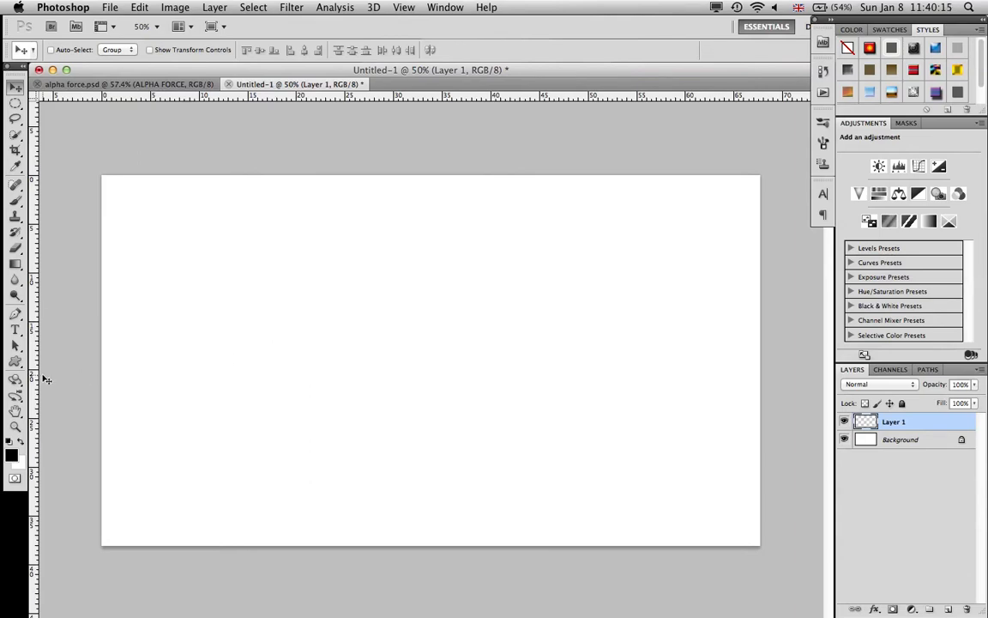
pyautogui.click(15, 363)
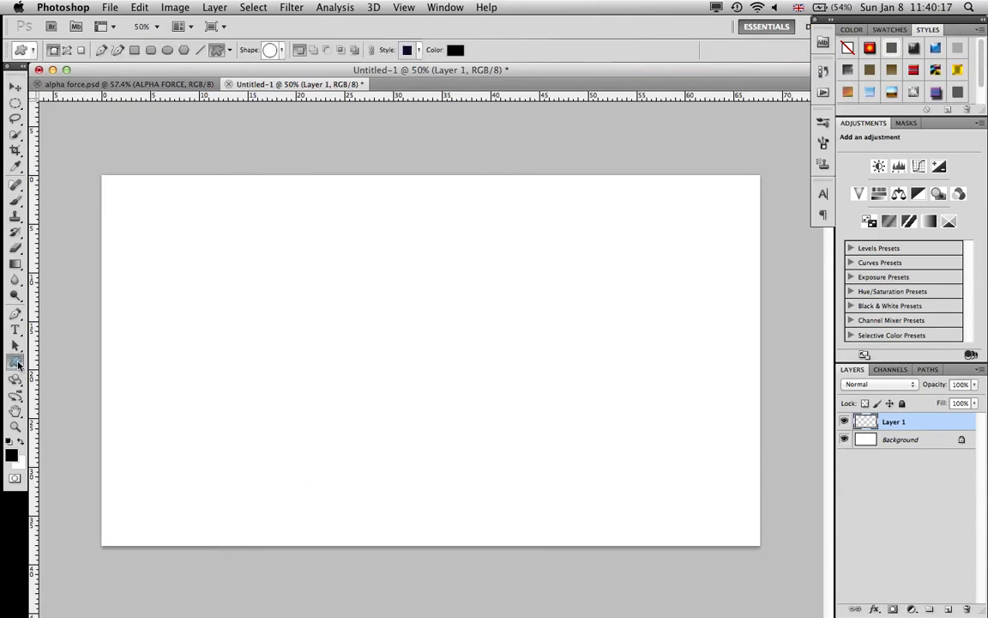
pyautogui.click(15, 363)
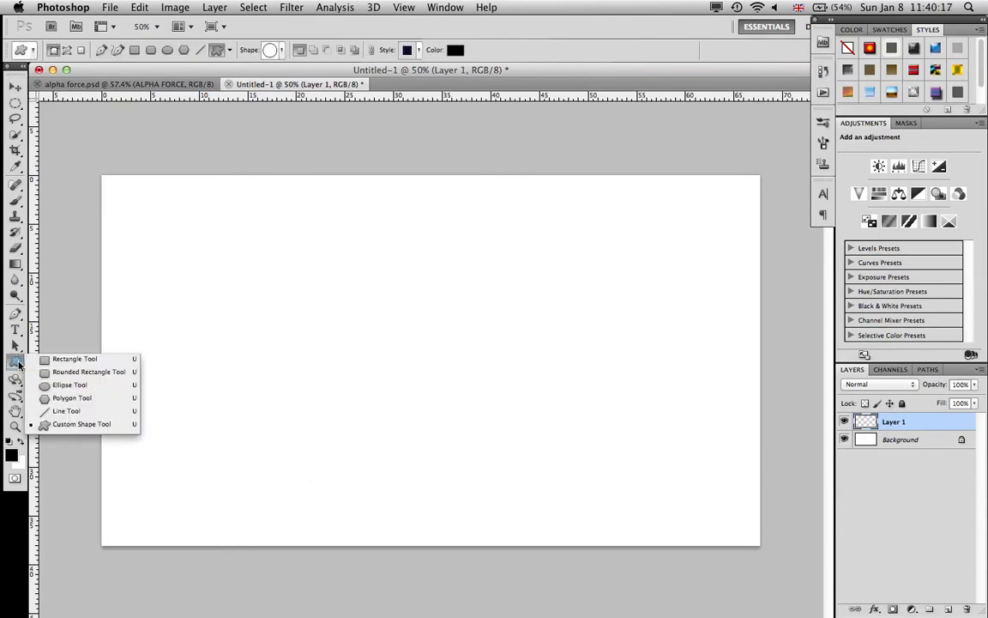
pyautogui.click(93, 421)
pyautogui.click(281, 51)
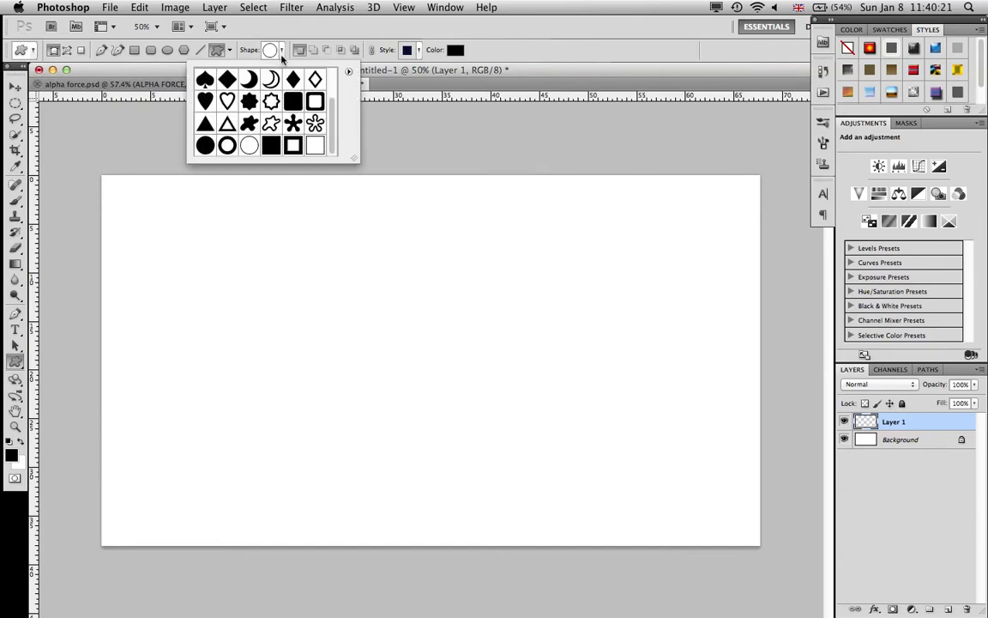
pyautogui.click(349, 73)
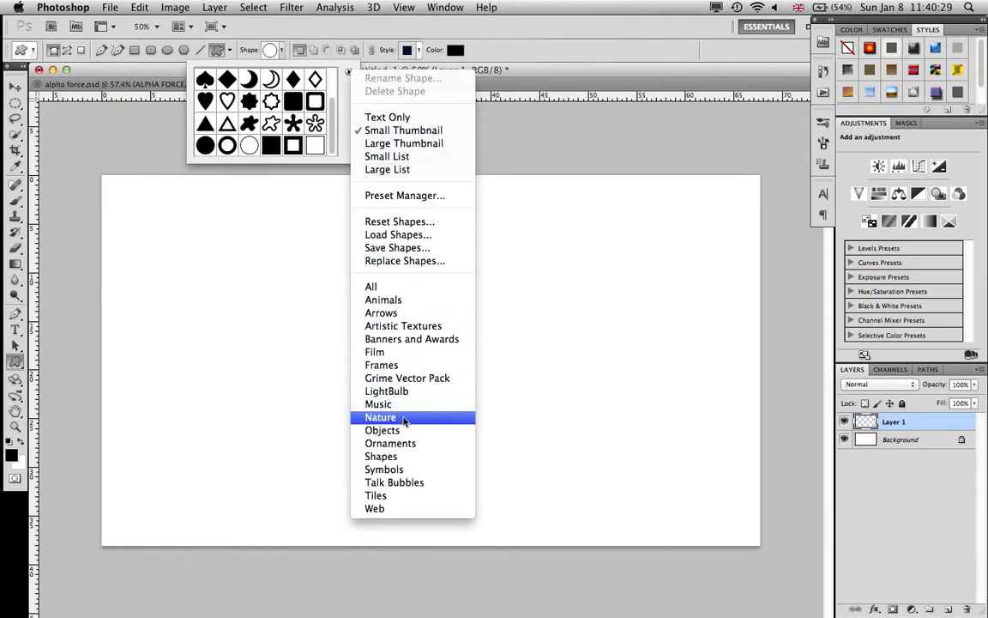
pyautogui.click(411, 316)
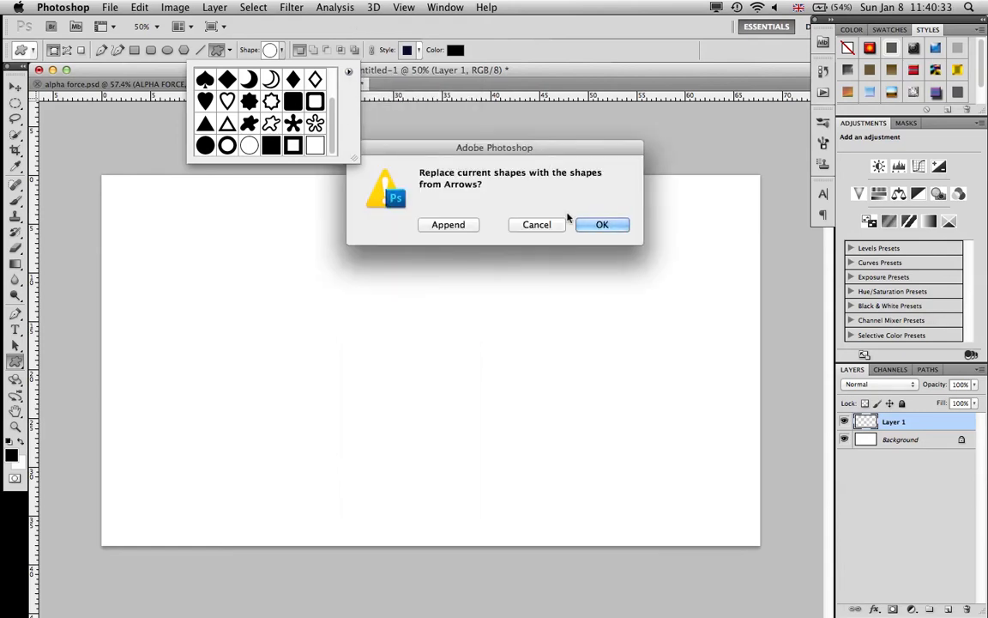
pyautogui.click(603, 225)
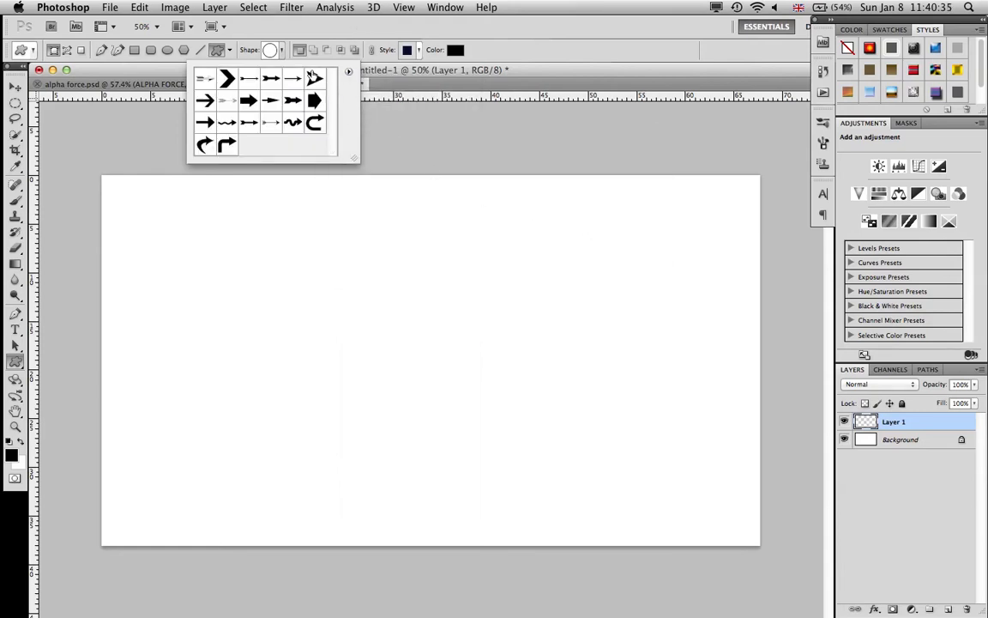
pyautogui.click(254, 47)
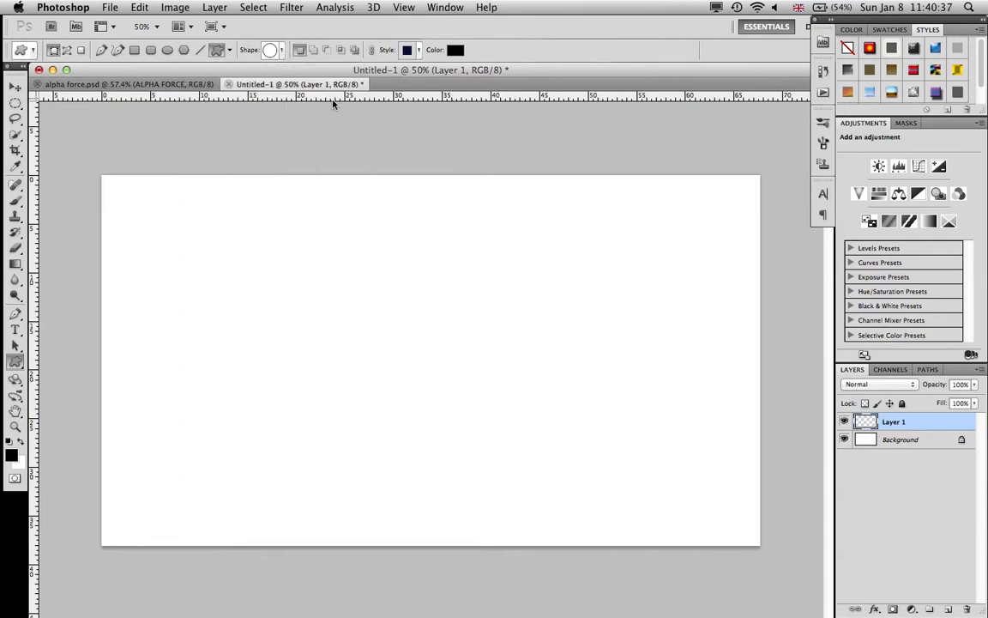
# Step: Place a horizontal and a vertical guide crossing at the centre of the canvas
pyautogui.moveTo(335, 100); pyautogui.dragTo(341, 360)
pyautogui.moveTo(32, 344); pyautogui.dragTo(431, 327)
pyautogui.scroll(1, 432, 327)
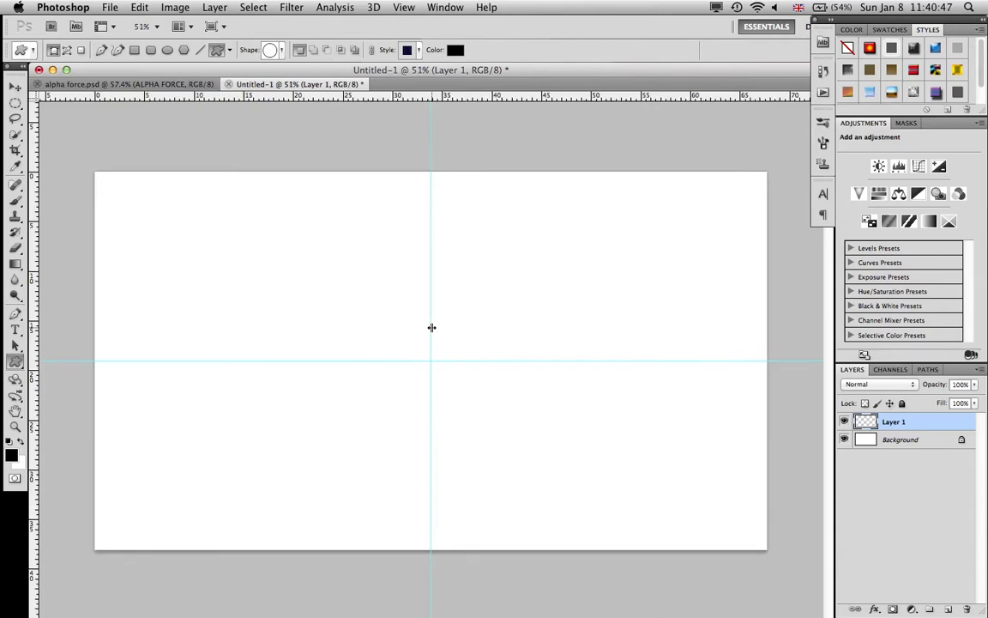
pyautogui.scroll(3, 432, 327)
pyautogui.scroll(-2, 432, 327)
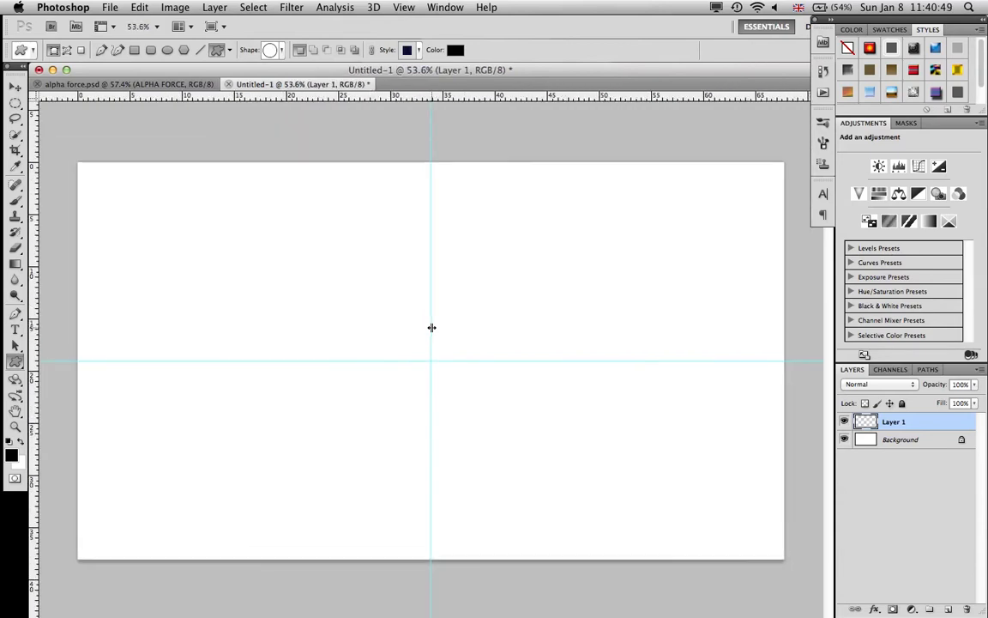
# Step: Draw a solid notched arrowhead custom shape about 22 cm wide and 11 cm high near the canvas centre and clear its layer style
pyautogui.click(281, 52)
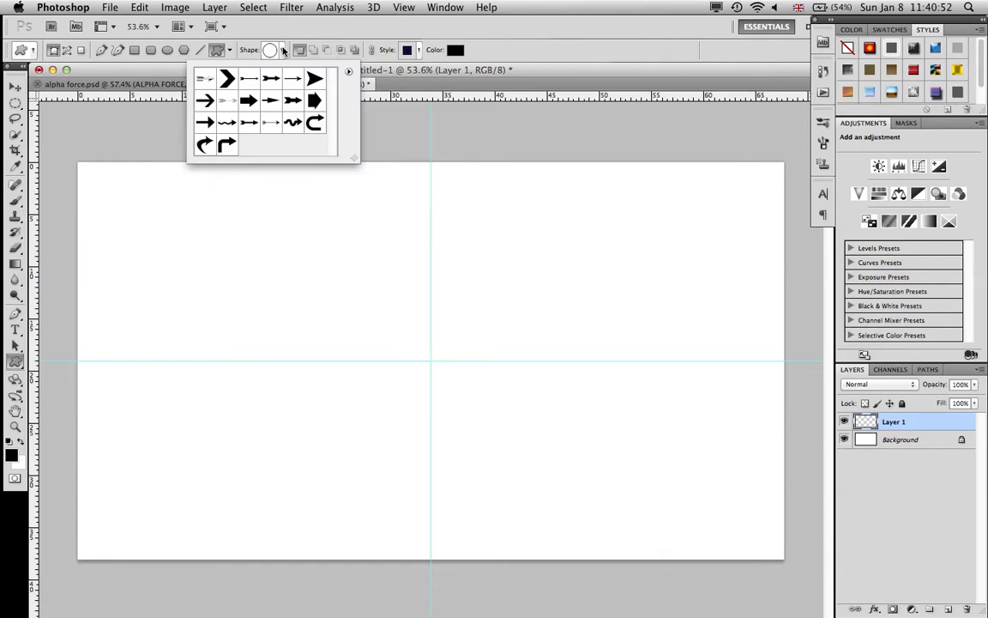
pyautogui.click(314, 81)
pyautogui.moveTo(346, 306); pyautogui.dragTo(581, 424)
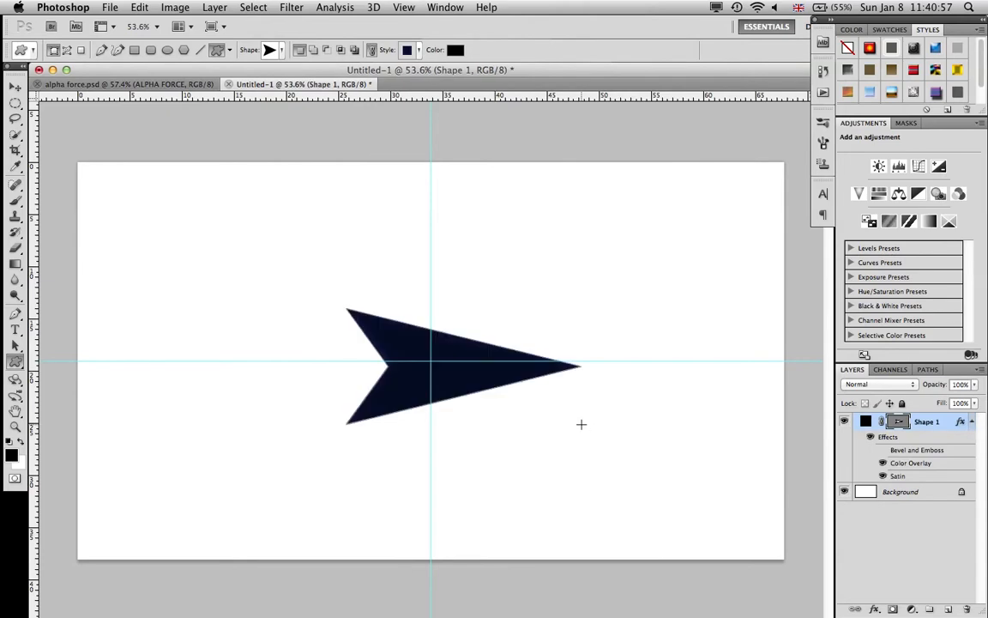
pyautogui.click(972, 424)
pyautogui.rightClick(930, 421)
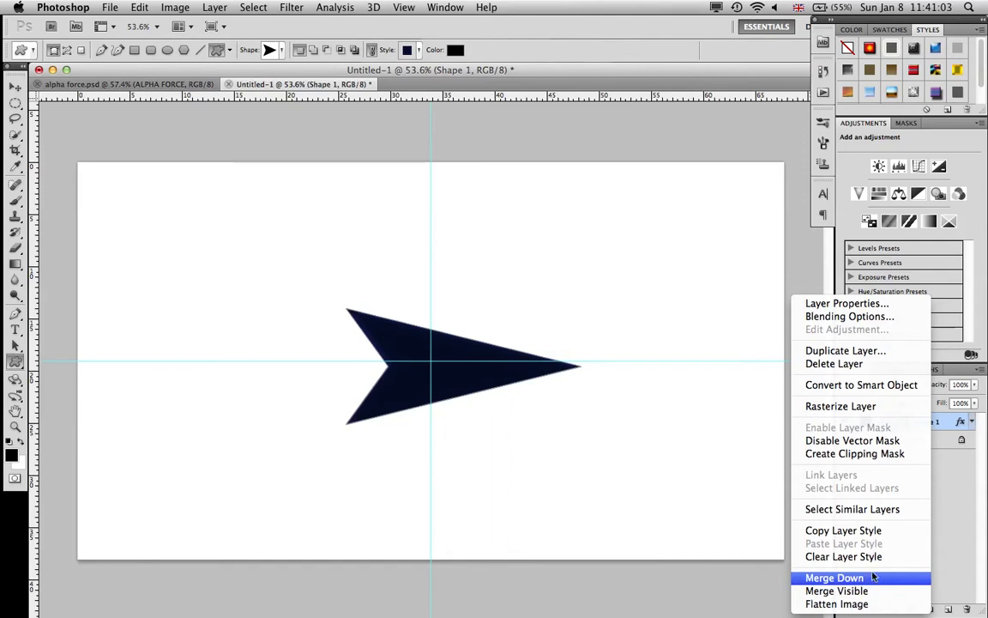
pyautogui.click(841, 557)
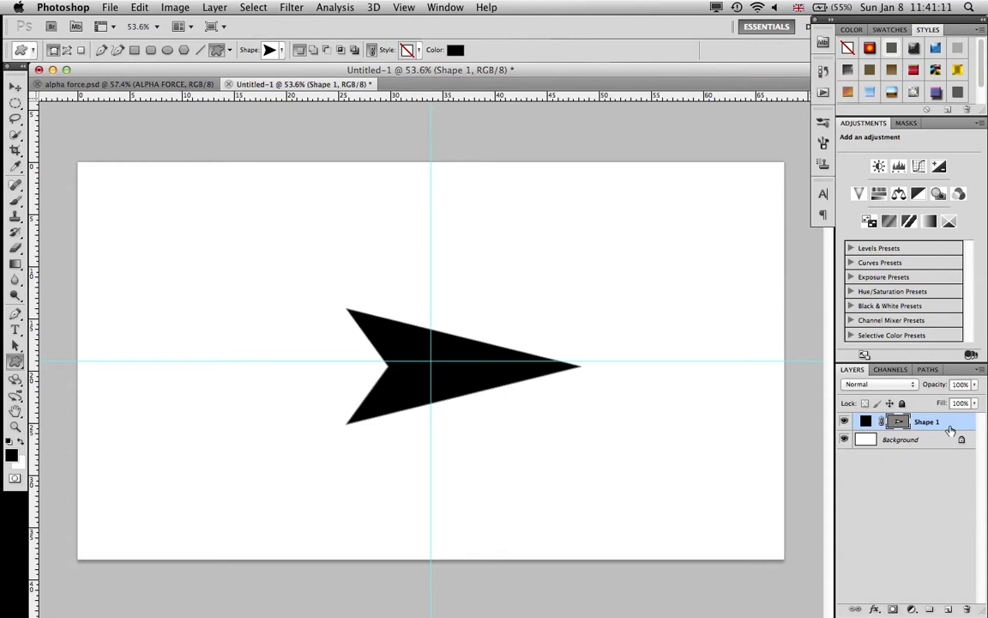
# Step: Rotate the arrowhead -90°, scale it to about 45% width and 254% height, and position it on the vertical guide above the horizontal guide
pyautogui.press('super+t')
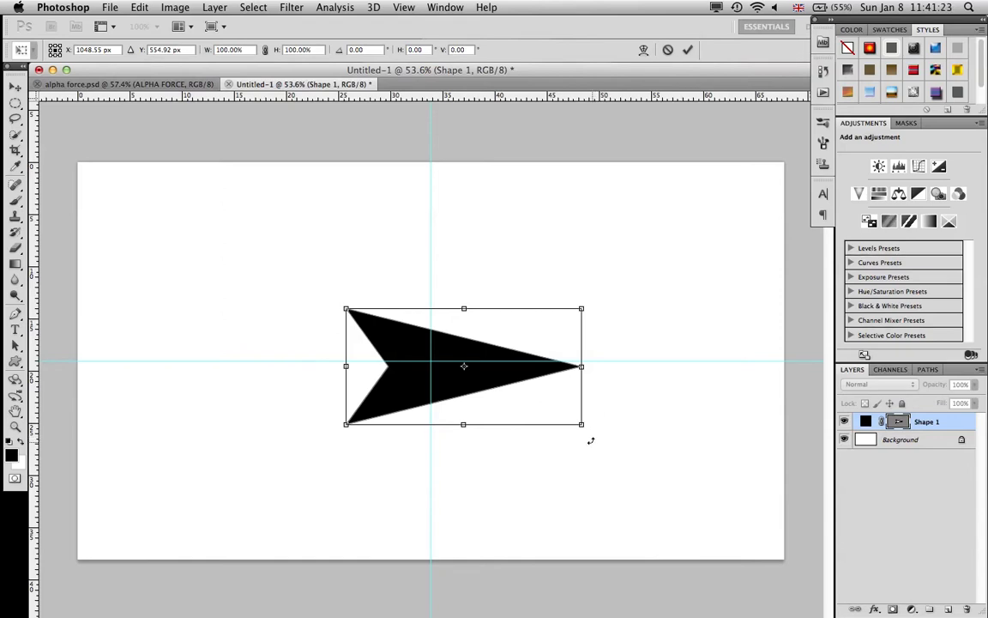
pyautogui.moveTo(590, 440); pyautogui.dragTo(549, 228)
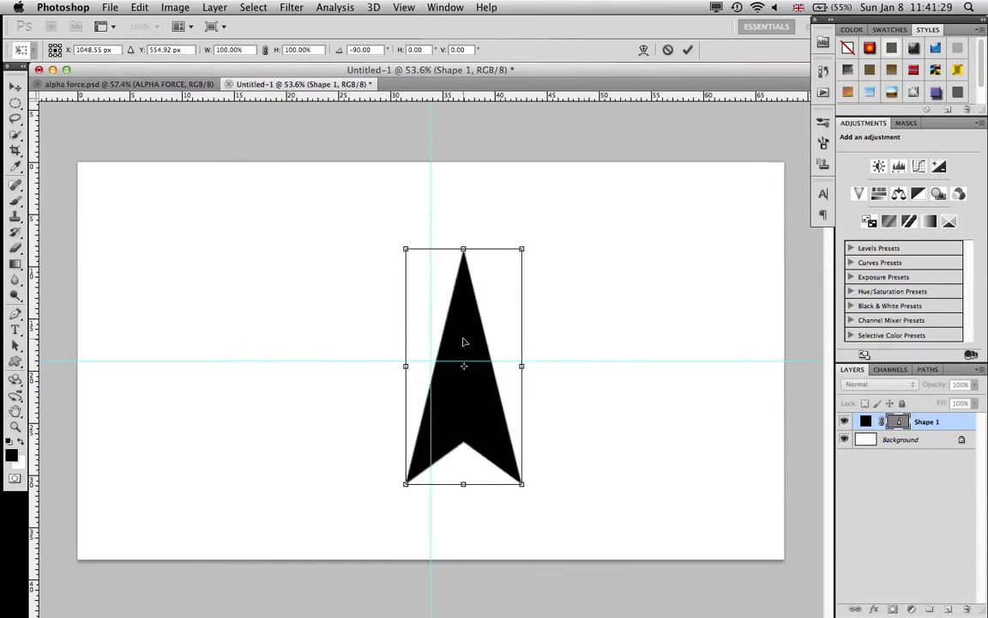
pyautogui.moveTo(463, 340); pyautogui.dragTo(433, 333)
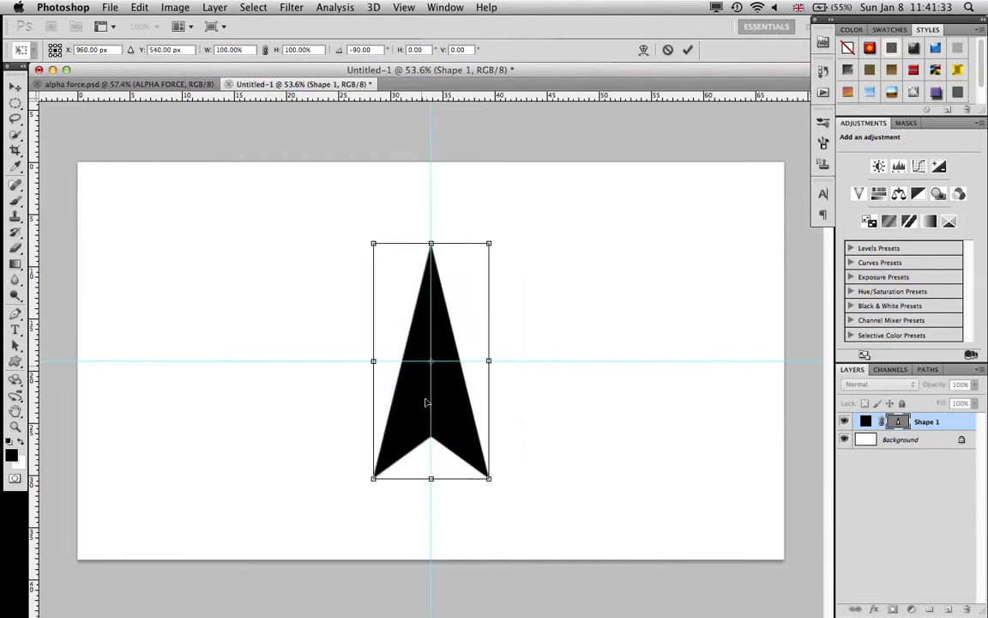
pyautogui.moveTo(430, 486); pyautogui.dragTo(430, 349)
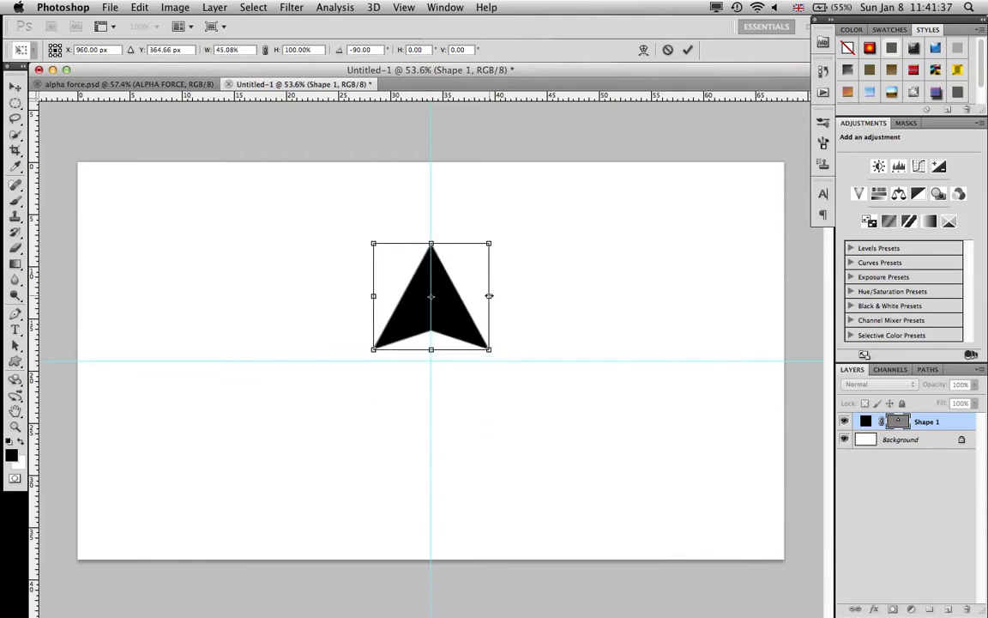
pyautogui.moveTo(489, 295); pyautogui.dragTo(580, 295)
pyautogui.moveTo(469, 303); pyautogui.dragTo(469, 276)
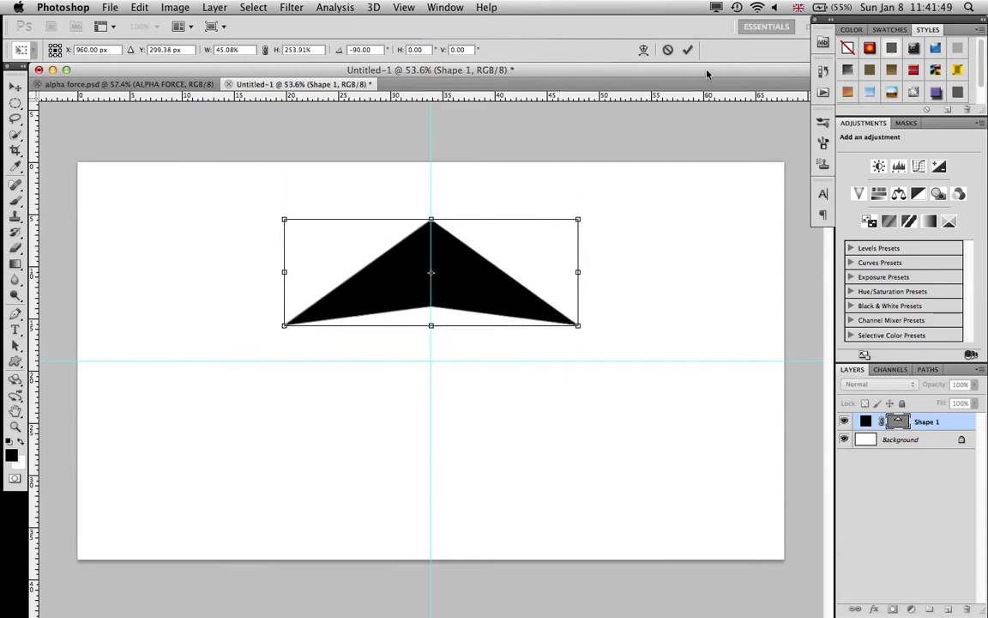
pyautogui.click(689, 50)
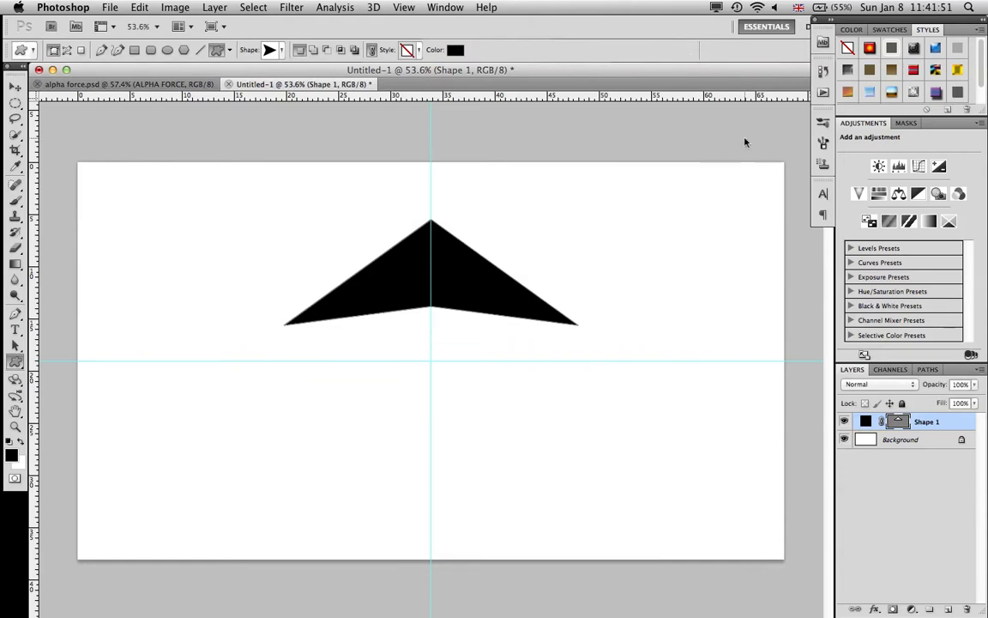
# Step: On a new layer, draw a black rounded-rectangle shaft with a 4 px radius, about 21 cm long, from the arrowhead's notch downwards
pyautogui.hotkey('ctrl', 'alt', 'shift', 'n')
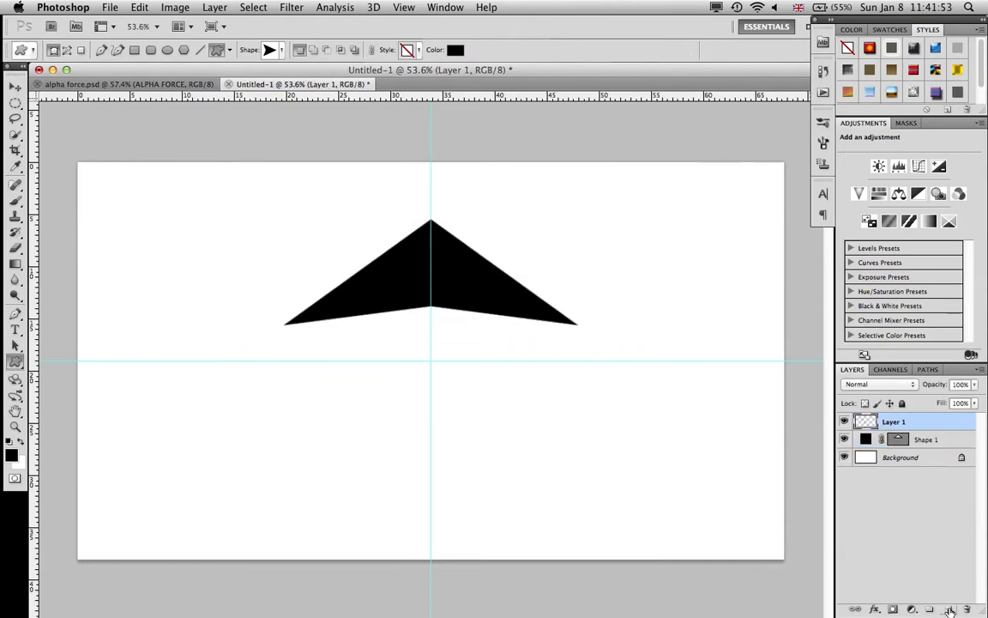
pyautogui.click(14, 363)
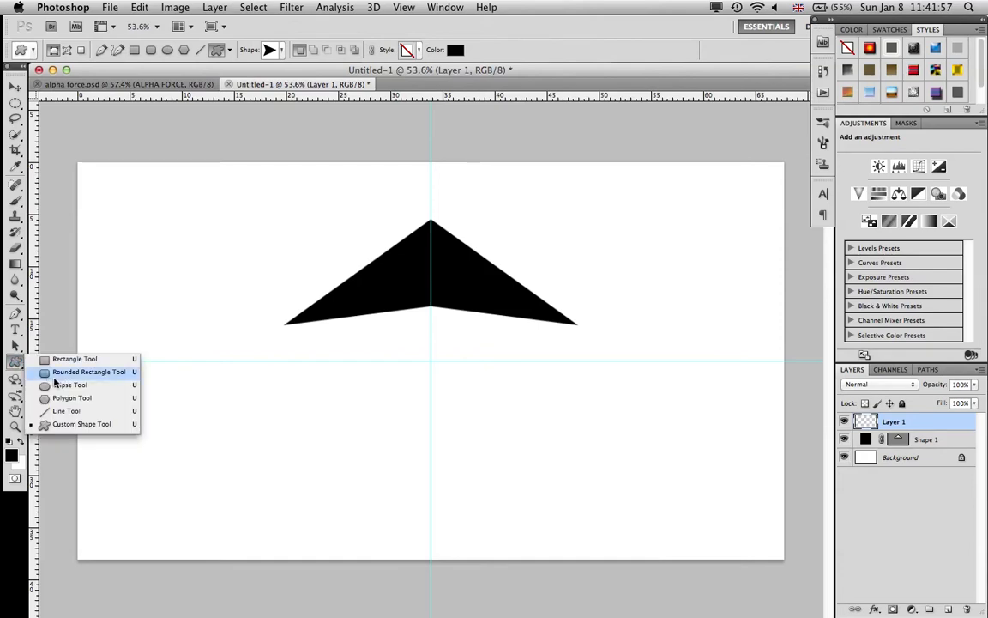
pyautogui.click(98, 377)
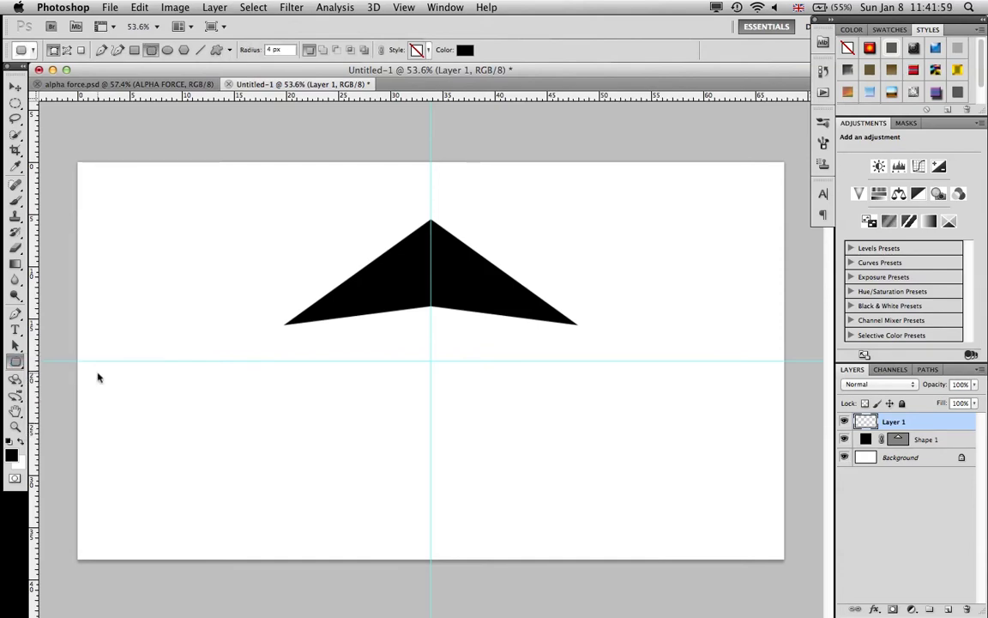
pyautogui.moveTo(423, 300); pyautogui.dragTo(438, 516)
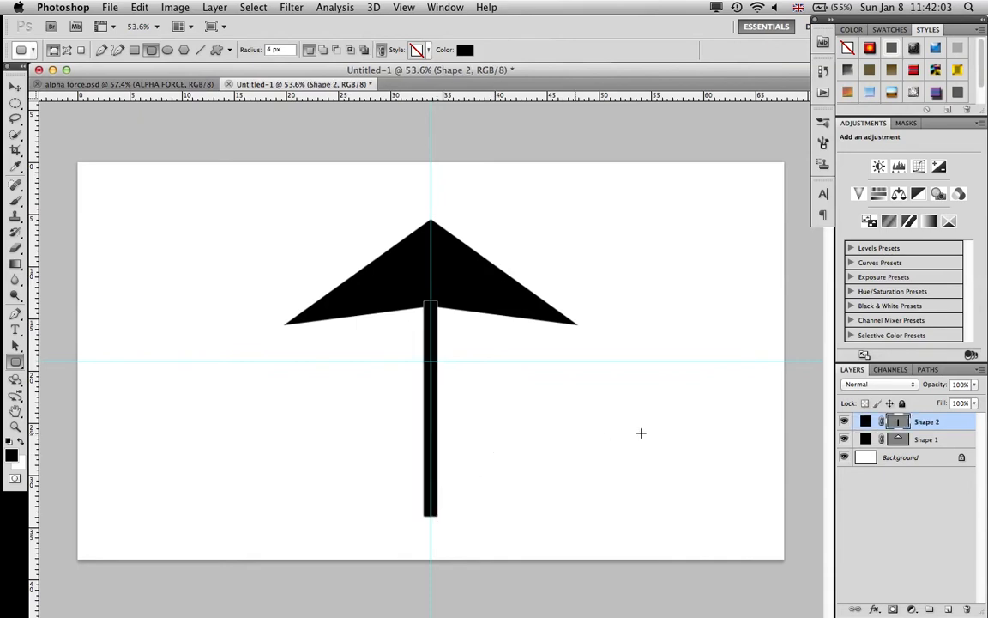
# Step: Centre the shaft on the vertical guide with its upper end inside the arrowhead, and move its layer beneath the arrowhead's layer
pyautogui.press('super+t')
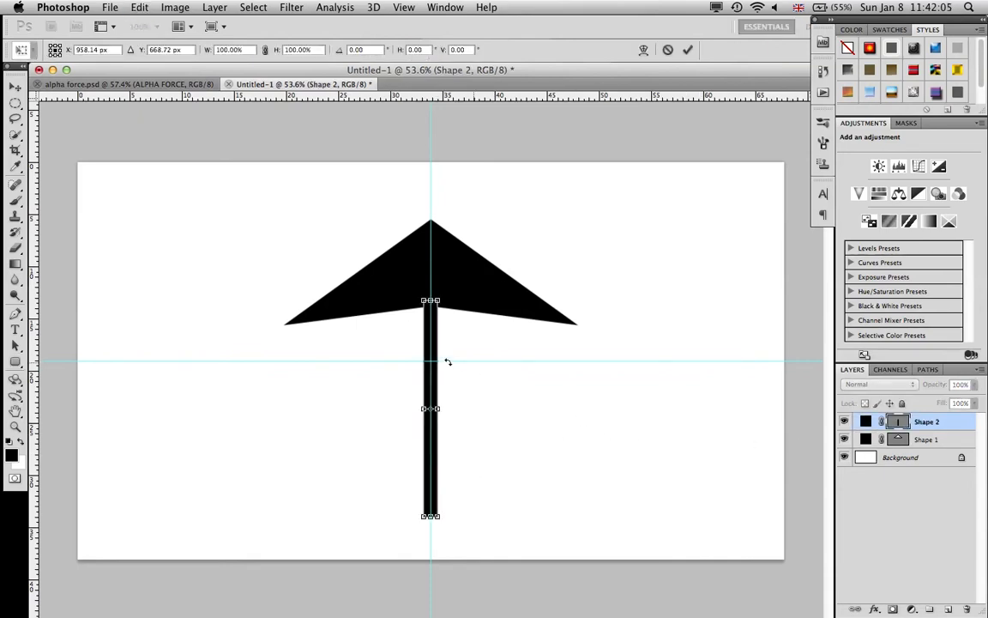
pyautogui.moveTo(435, 353)
pyautogui.mouseDown()
pyautogui.moveTo(446, 346)
pyautogui.moveTo(439, 364)
pyautogui.moveTo(438, 351)
pyautogui.mouseUp()
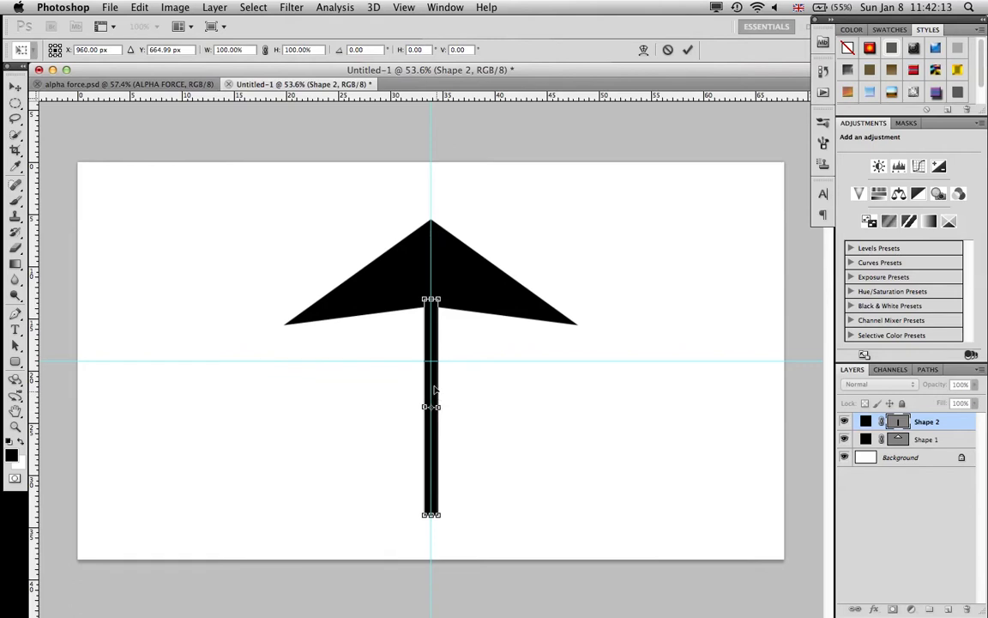
pyautogui.moveTo(435, 388)
pyautogui.mouseDown()
pyautogui.moveTo(436, 365)
pyautogui.moveTo(444, 393)
pyautogui.mouseUp()
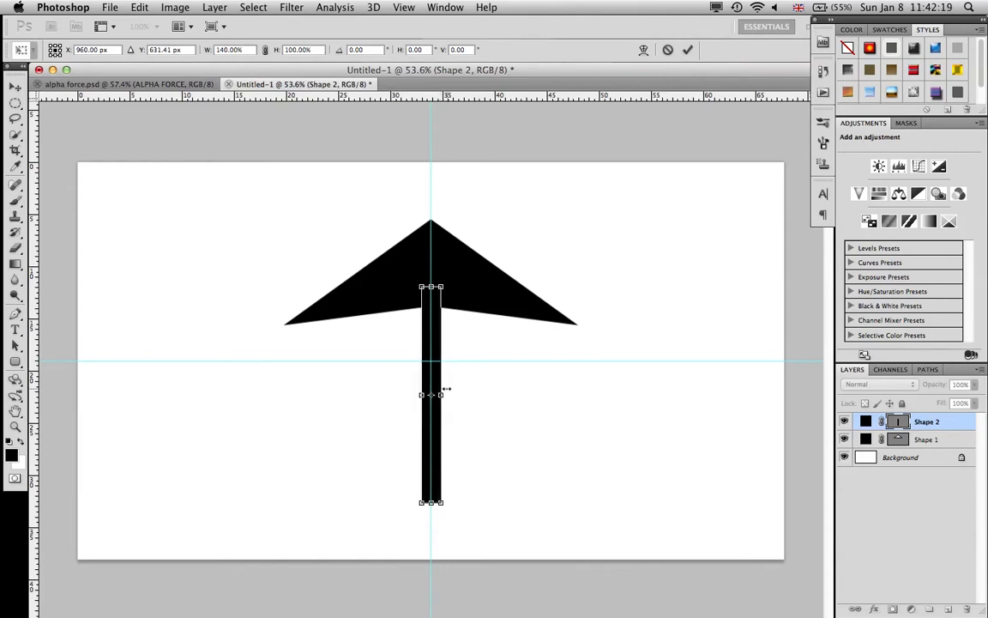
pyautogui.moveTo(441, 394); pyautogui.dragTo(439, 394)
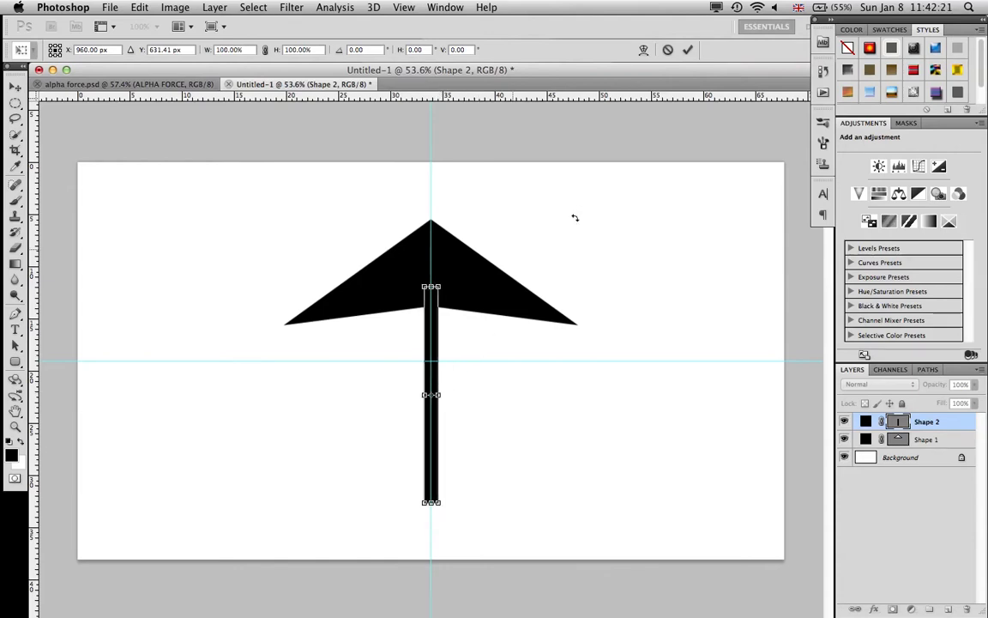
pyautogui.click(687, 53)
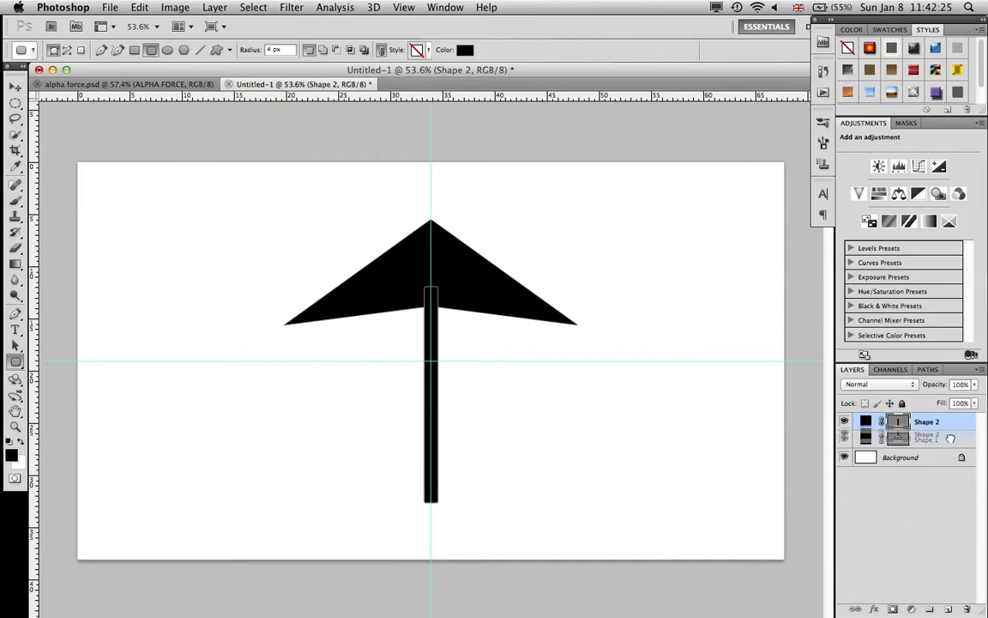
pyautogui.moveTo(942, 422); pyautogui.dragTo(950, 445)
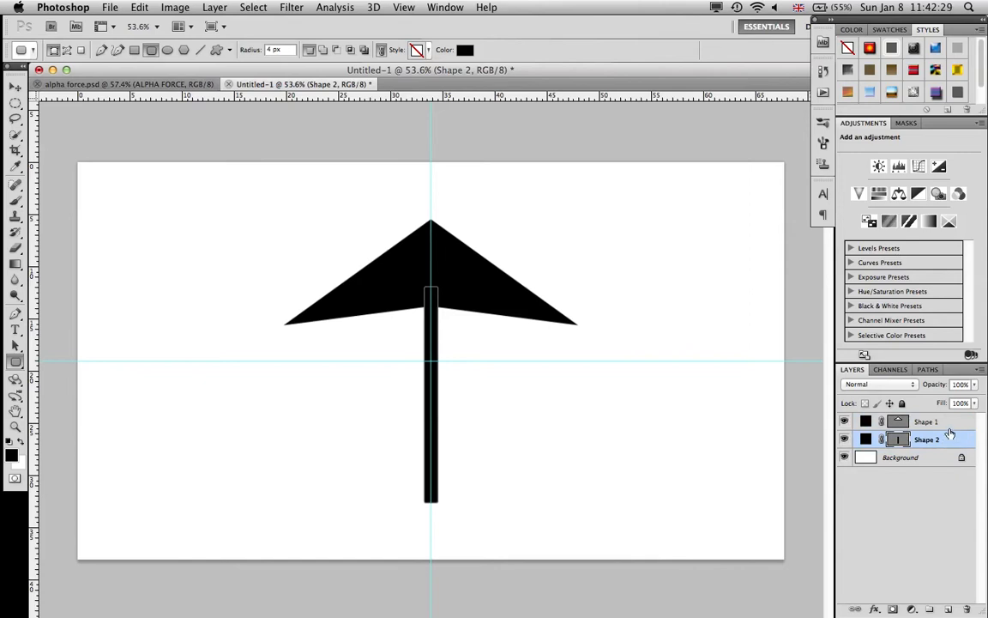
pyautogui.click(948, 427)
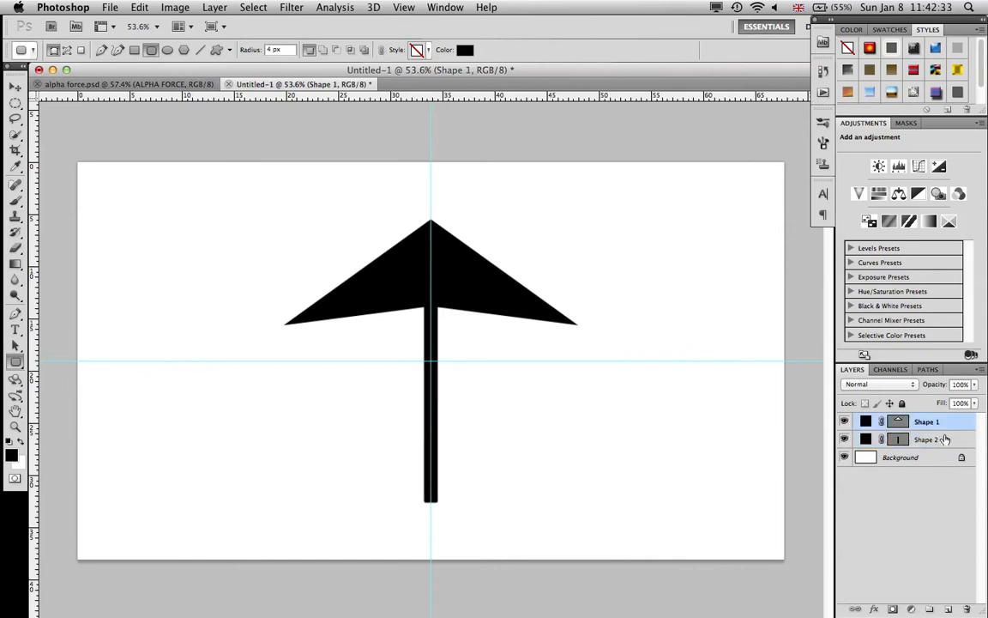
# Step: Widen the shaft symmetrically to 120% of its width, keeping its height at 100%
pyautogui.click(942, 440)
pyautogui.hotkey('ctrl', 't')
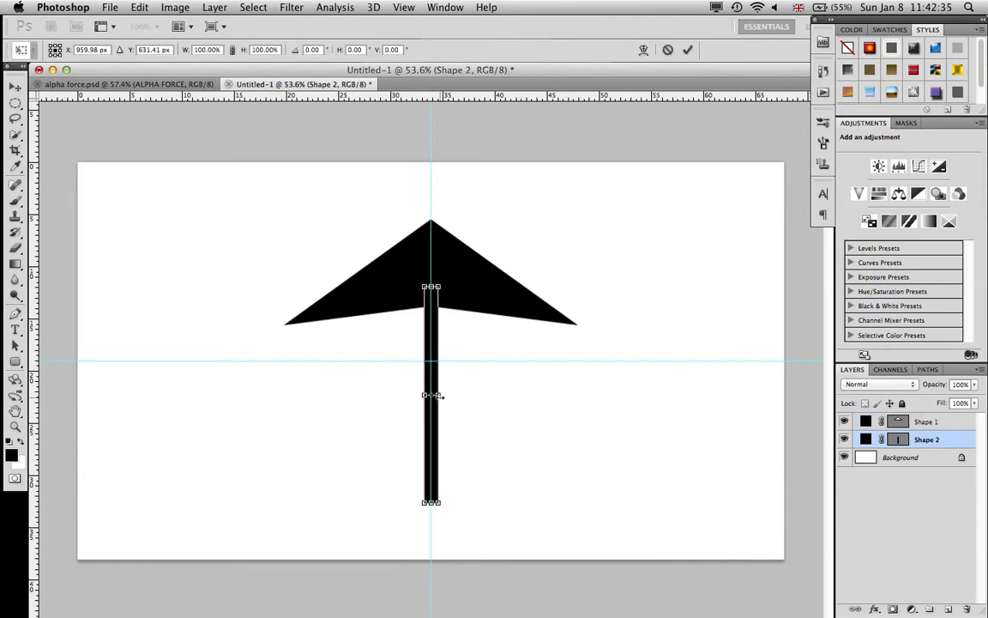
pyautogui.moveTo(439, 396); pyautogui.dragTo(439, 396)
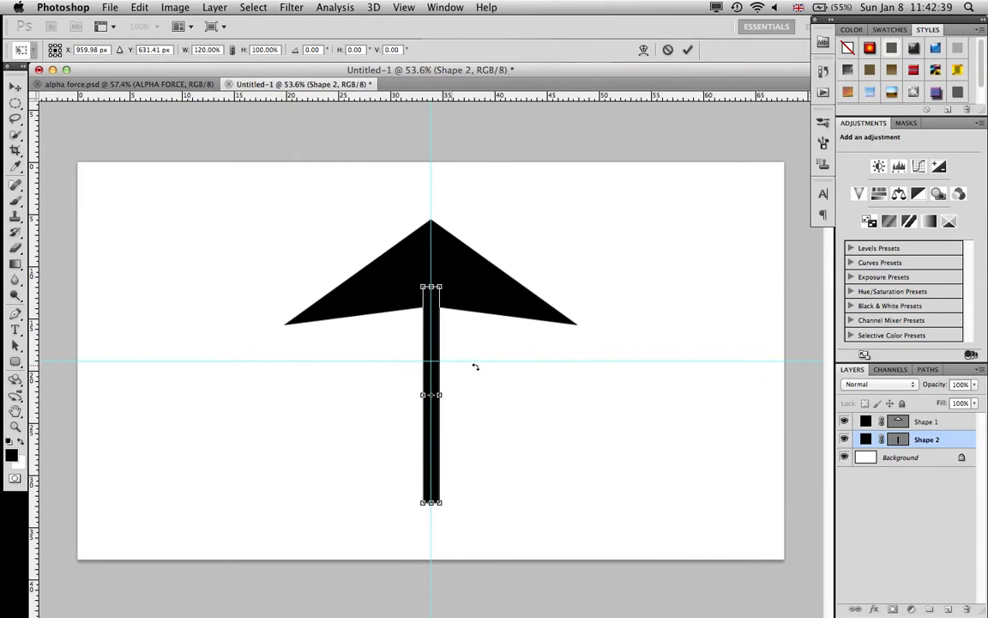
pyautogui.press('Return')
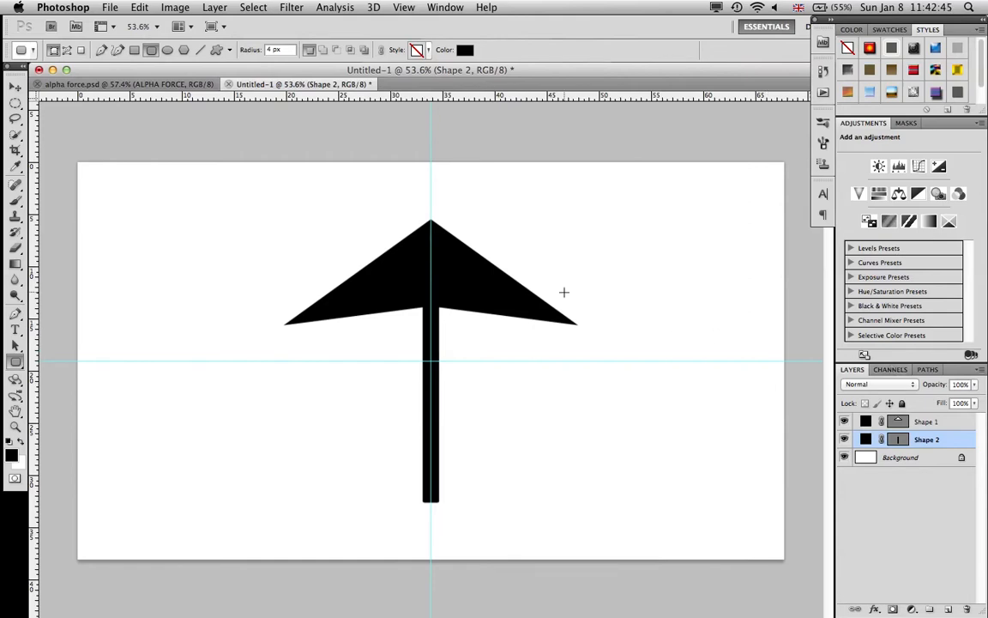
# Step: On a new layer above the shaft's, draw a black circle about 1.7 cm across, centred on the vertical guide at the shaft's lower end
pyautogui.click(137, 84)
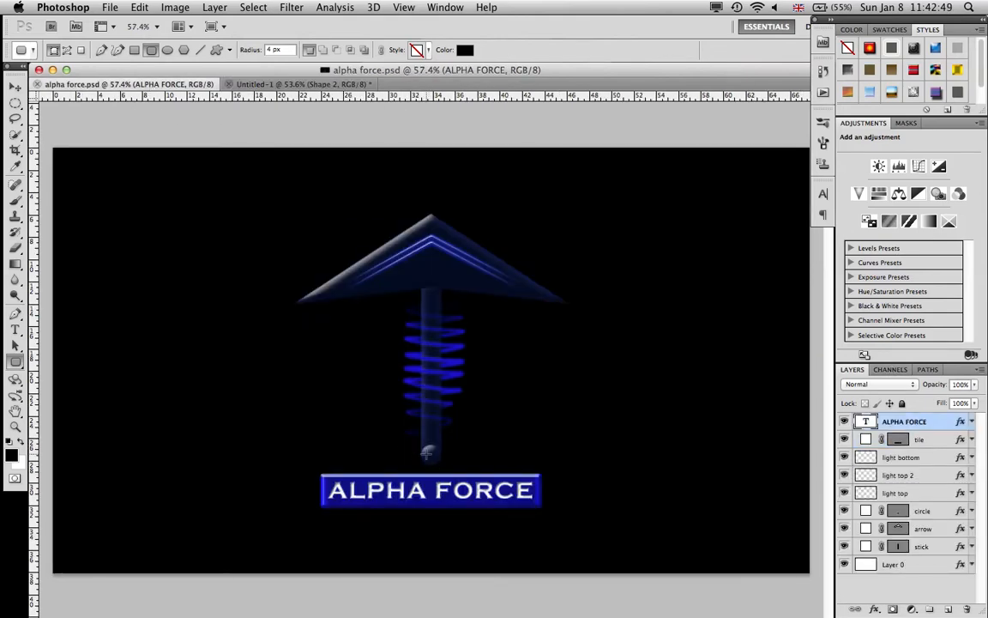
pyautogui.click(300, 85)
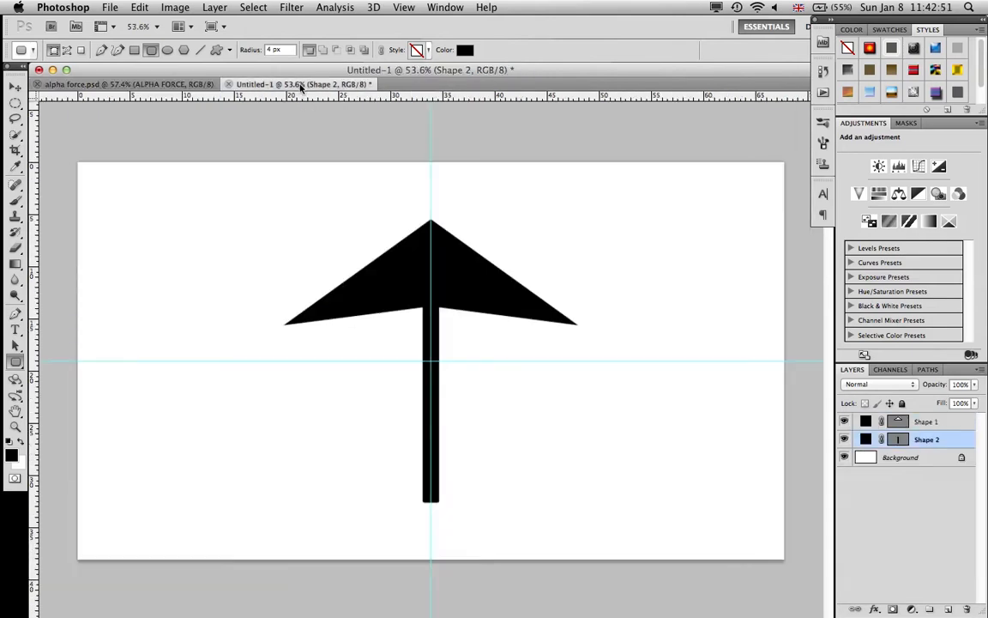
pyautogui.hotkey('alt', ']')
pyautogui.click(950, 441)
pyautogui.click(948, 609)
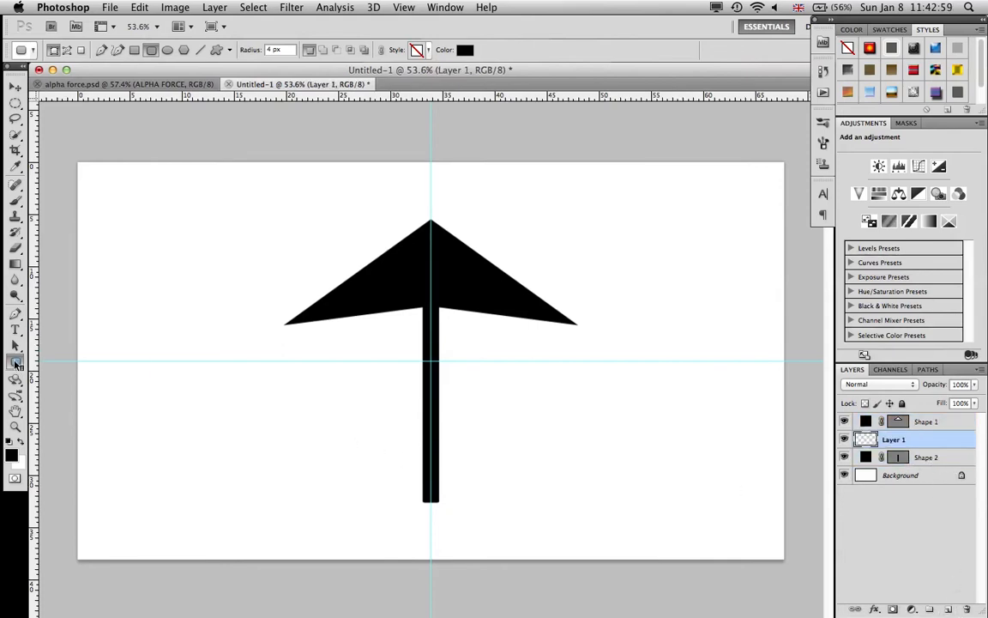
pyautogui.click(15, 363)
pyautogui.click(50, 385)
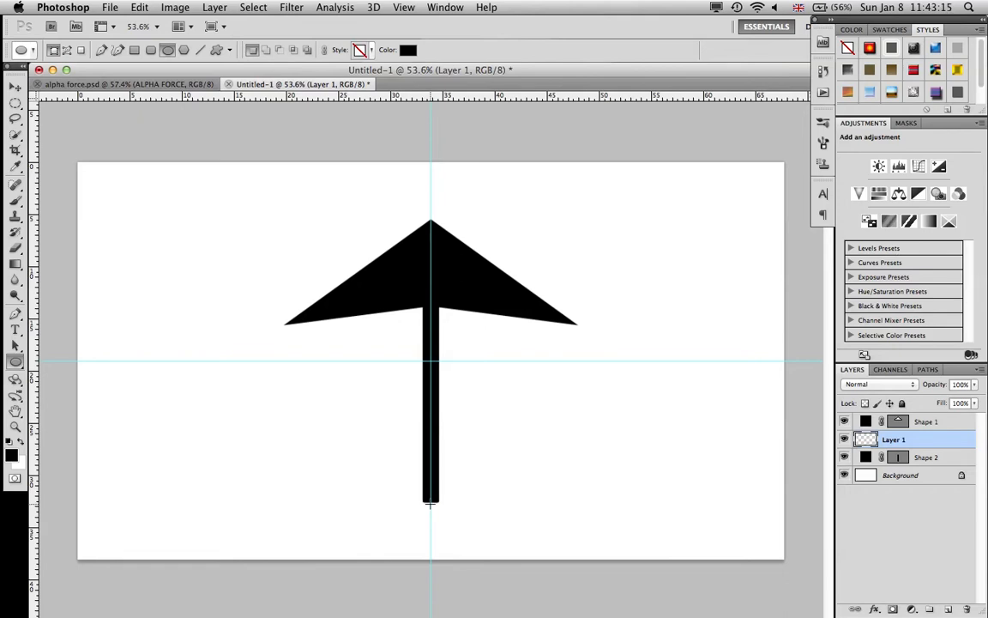
pyautogui.moveTo(429, 505); pyautogui.dragTo(441, 511)
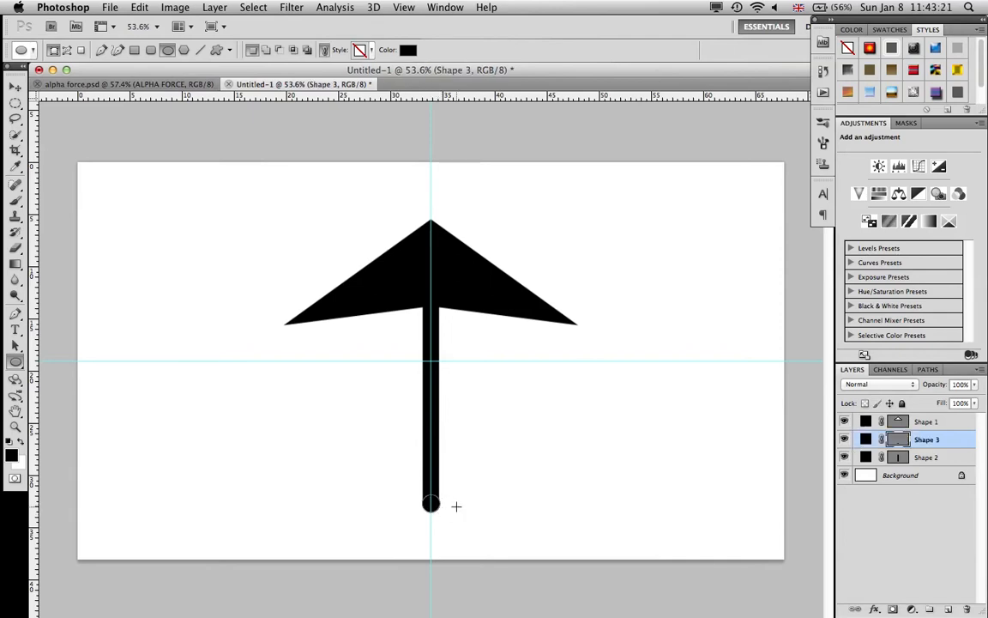
# Step: Narrow the circle to match the shaft's width and shift it slightly upwards so it rounds off the shaft's lower end
pyautogui.click(944, 421)
pyautogui.click(942, 457)
pyautogui.click(949, 441)
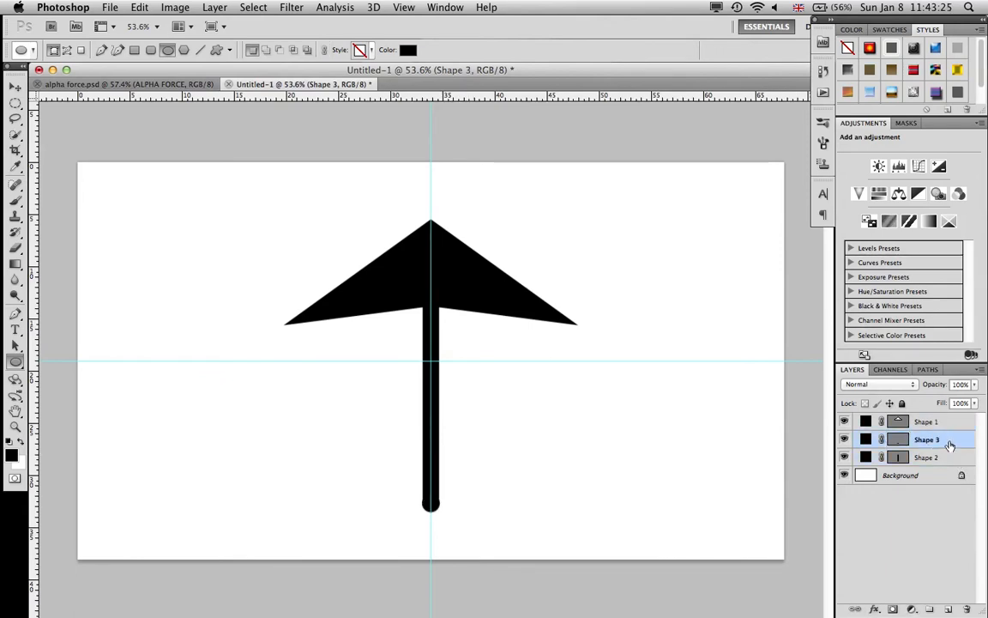
pyautogui.press('super+t')
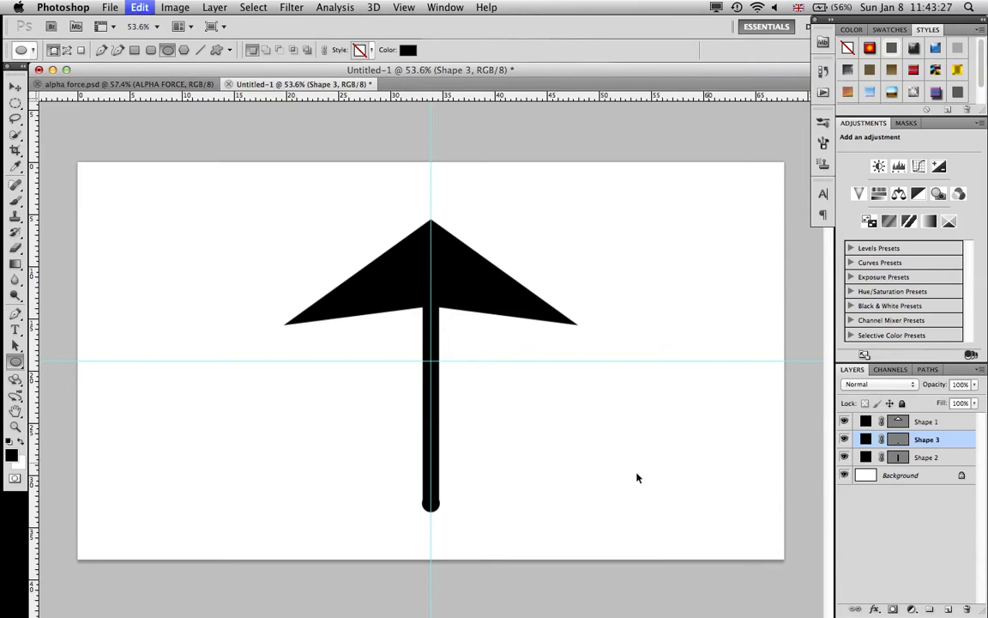
pyautogui.press('super+plus')
pyautogui.press('super+plus')
pyautogui.press('super+plus')
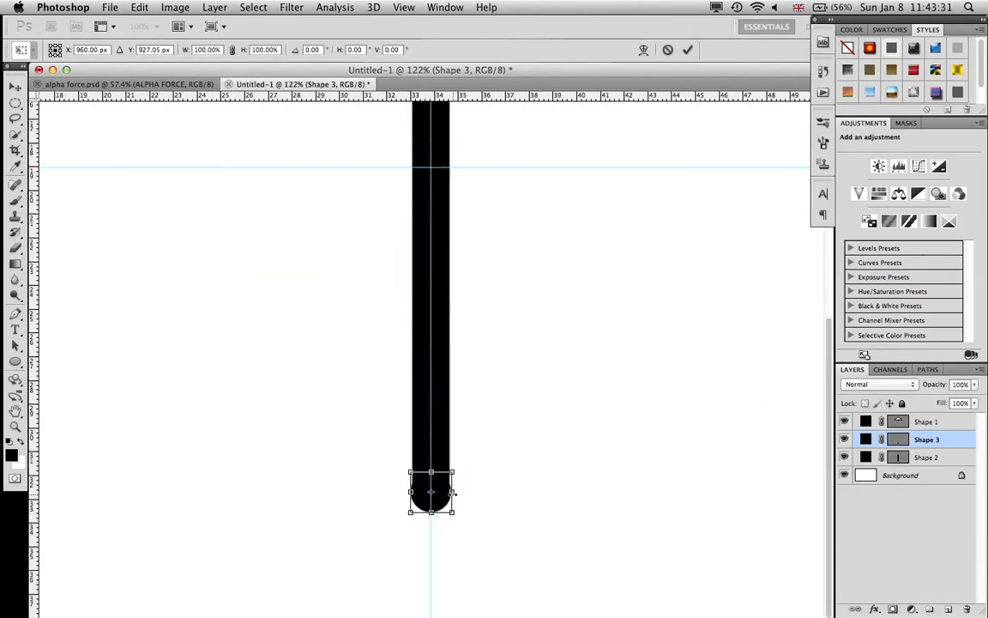
pyautogui.moveTo(451, 491); pyautogui.dragTo(450, 493)
pyautogui.press('Return')
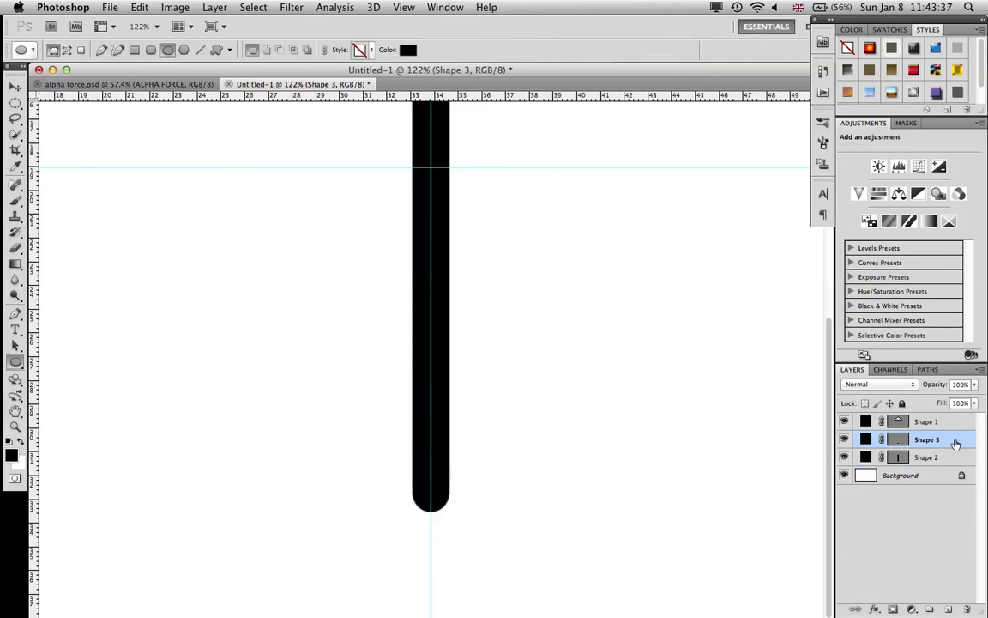
pyautogui.press('super+t')
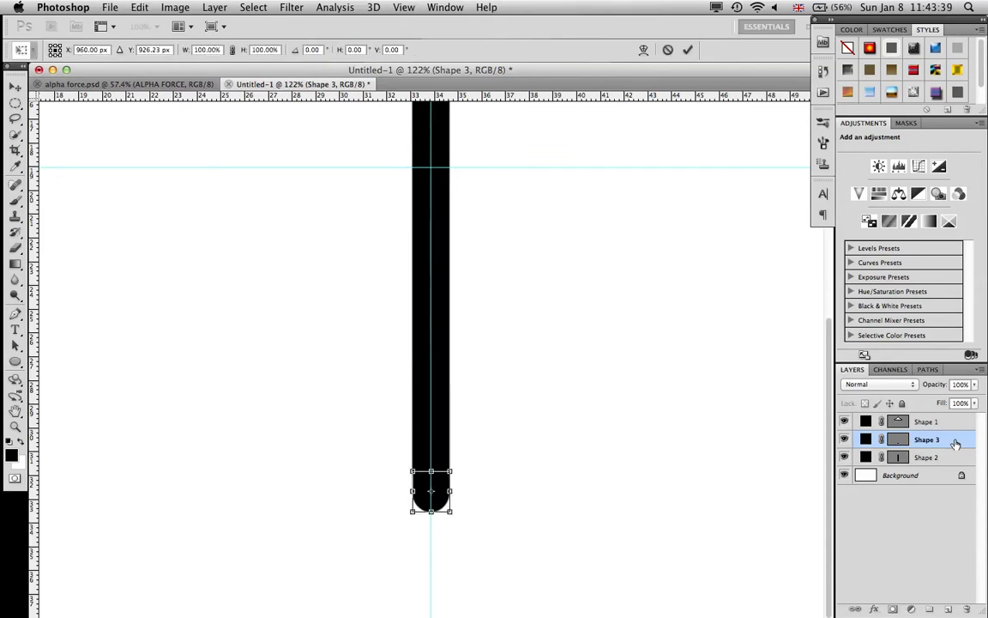
pyautogui.click(687, 49)
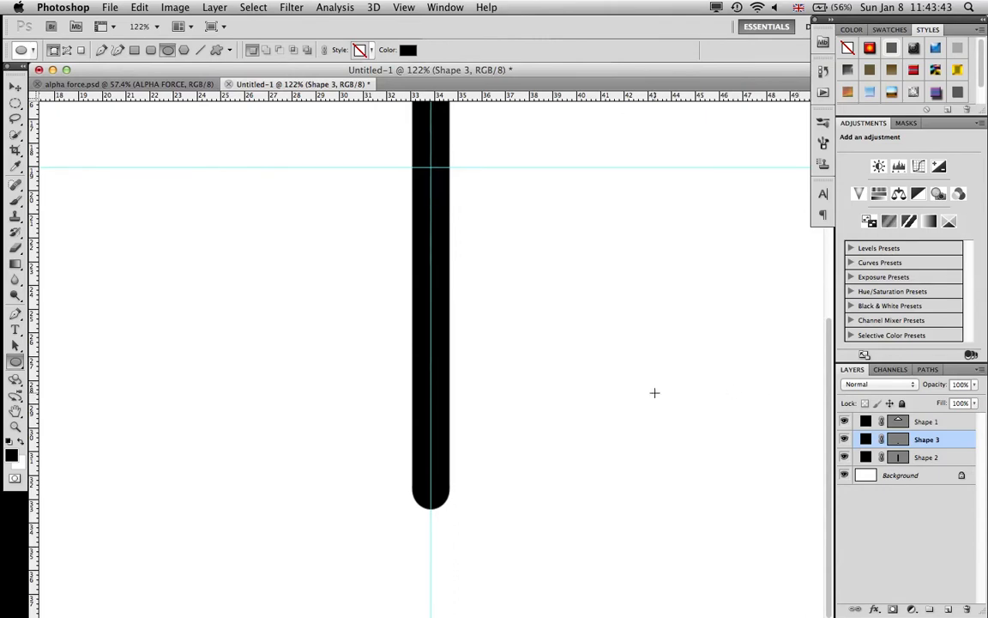
# Step: Move the shaft and circle layers together straight up along the vertical guide until their centre is at about Y 560 px
pyautogui.scroll(-5, 593, 396)
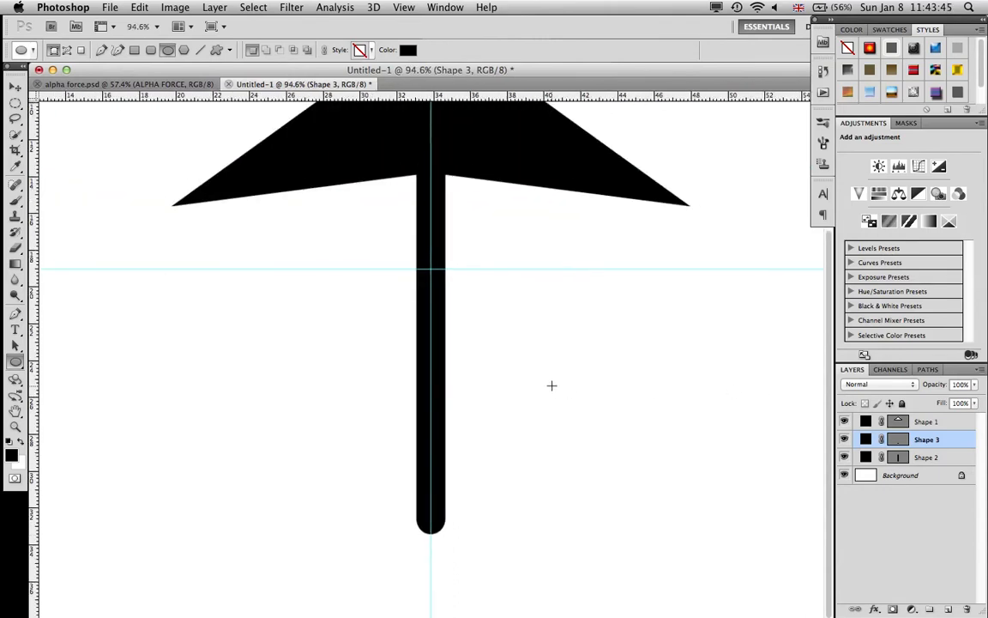
pyautogui.scroll(-4, 552, 387)
pyautogui.scroll(-2, 552, 386)
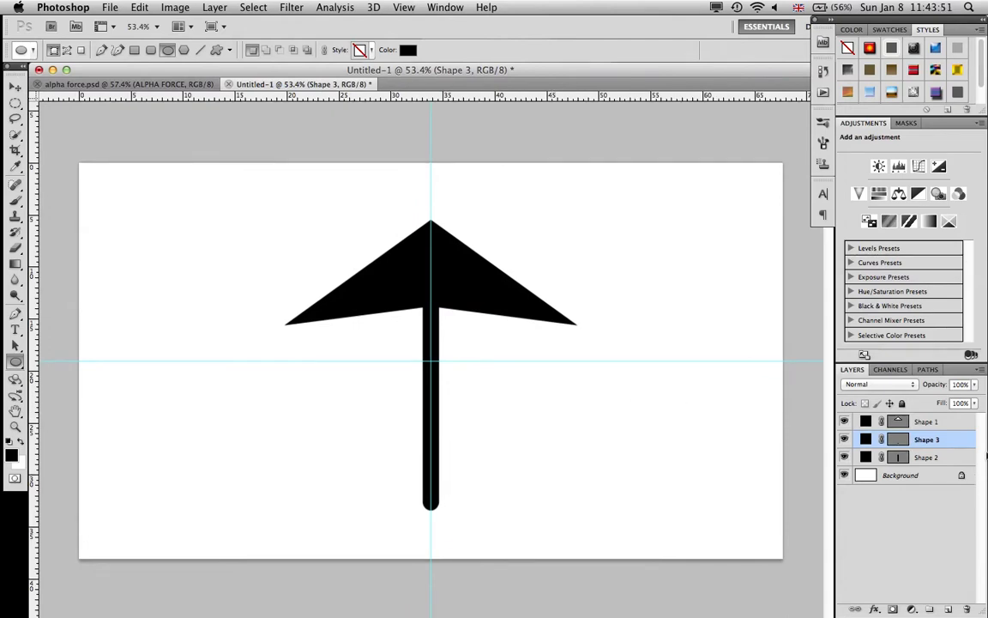
pyautogui.click(948, 457)
pyautogui.keyDown('shift'); pyautogui.click(950, 442); pyautogui.keyUp('shift')
pyautogui.hotkey('ctrl', 't')
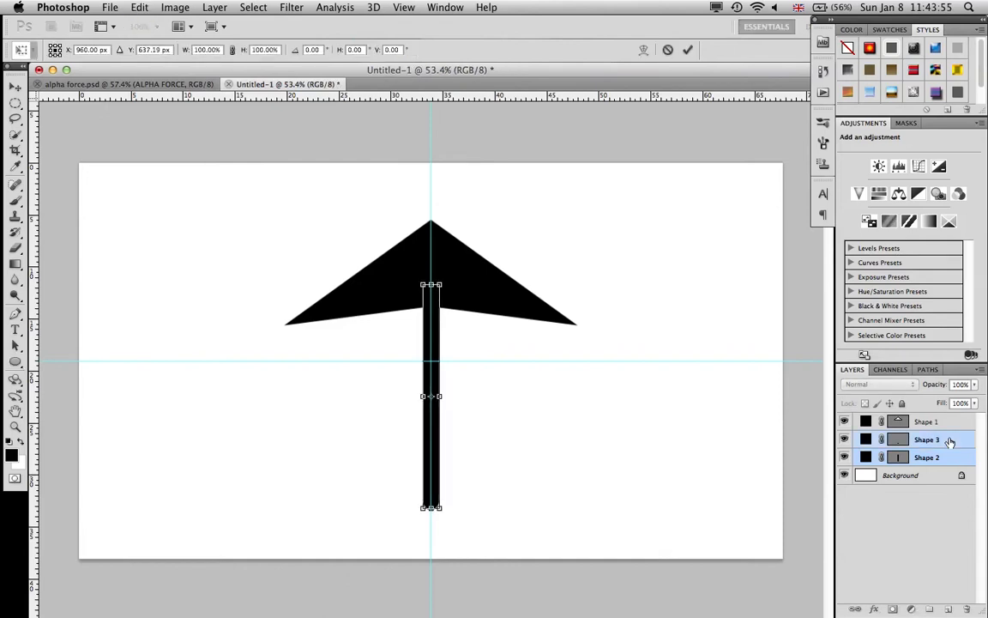
pyautogui.press('Up')
pyautogui.press('Up')
pyautogui.press('Up')
pyautogui.press('Up')
pyautogui.press('Up')
pyautogui.press('Up')
pyautogui.press('Up')
pyautogui.press('Up')
pyautogui.press('Up')
pyautogui.press('Up')
pyautogui.press('Up')
pyautogui.press('Up')
pyautogui.press('Up')
pyautogui.press('Up')
pyautogui.press('Up')
pyautogui.press('Up')
pyautogui.press('Up')
pyautogui.press('Up')
pyautogui.press('Up')
pyautogui.press('Up')
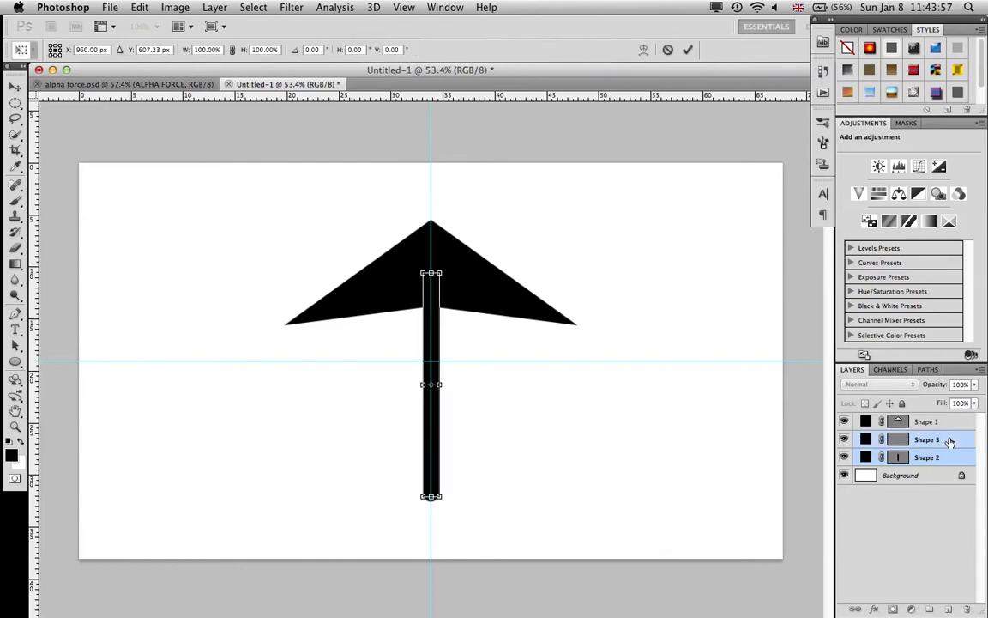
pyautogui.press('Up')
pyautogui.press('Up')
pyautogui.press('Up')
pyautogui.press('Up')
pyautogui.press('Up')
pyautogui.press('Up')
pyautogui.press('Up')
pyautogui.press('Up')
pyautogui.press('Up')
pyautogui.press('Up')
pyautogui.press('Up')
pyautogui.press('Up')
pyautogui.press('Up')
pyautogui.press('Up')
pyautogui.press('Up')
pyautogui.press('Up')
pyautogui.press('Up')
pyautogui.press('Up')
pyautogui.press('Up')
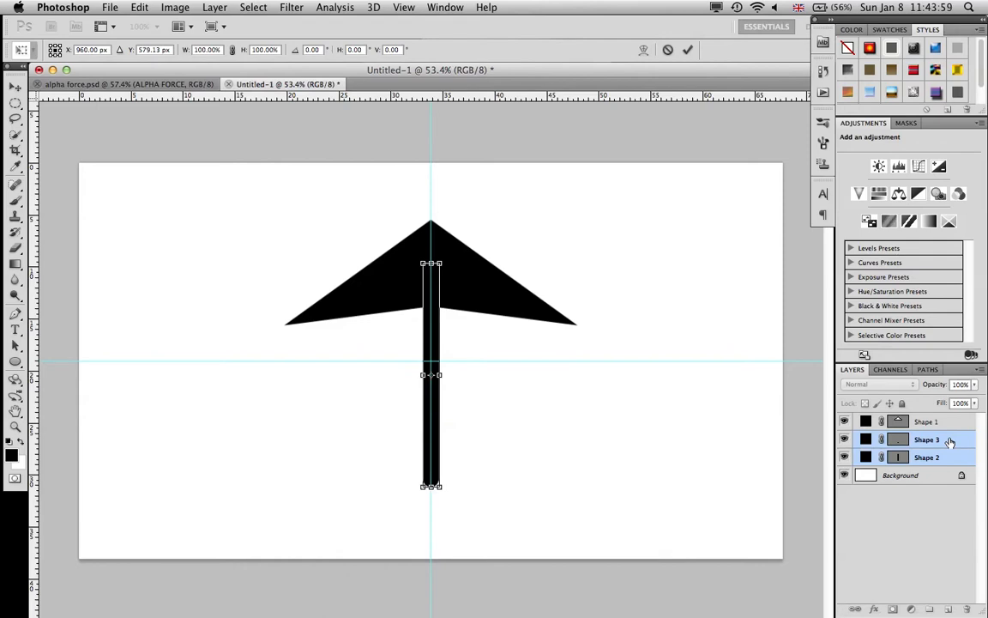
pyautogui.press('Up')
pyautogui.press('Up')
pyautogui.press('Up')
pyautogui.press('Up')
pyautogui.press('Up')
pyautogui.press('Up')
pyautogui.press('Up')
pyautogui.press('Up')
pyautogui.press('Up')
pyautogui.press('Up')
pyautogui.press('Up')
pyautogui.press('Up')
pyautogui.press('Up')
pyautogui.press('Up')
pyautogui.press('Up')
pyautogui.press('Up')
pyautogui.press('Up')
pyautogui.press('Up')
pyautogui.press('Up')
pyautogui.press('Up')
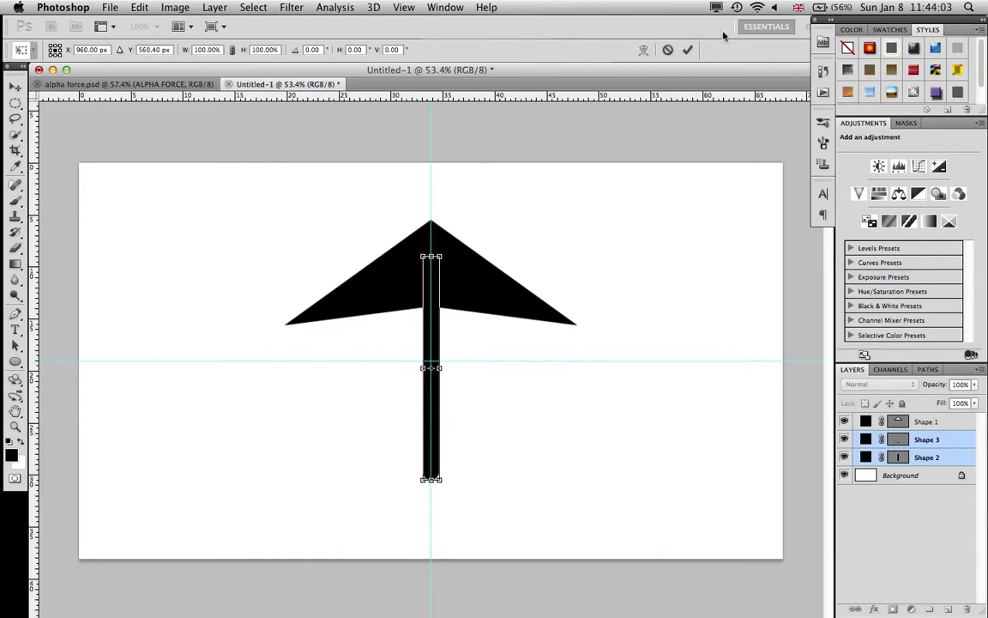
pyautogui.click(687, 49)
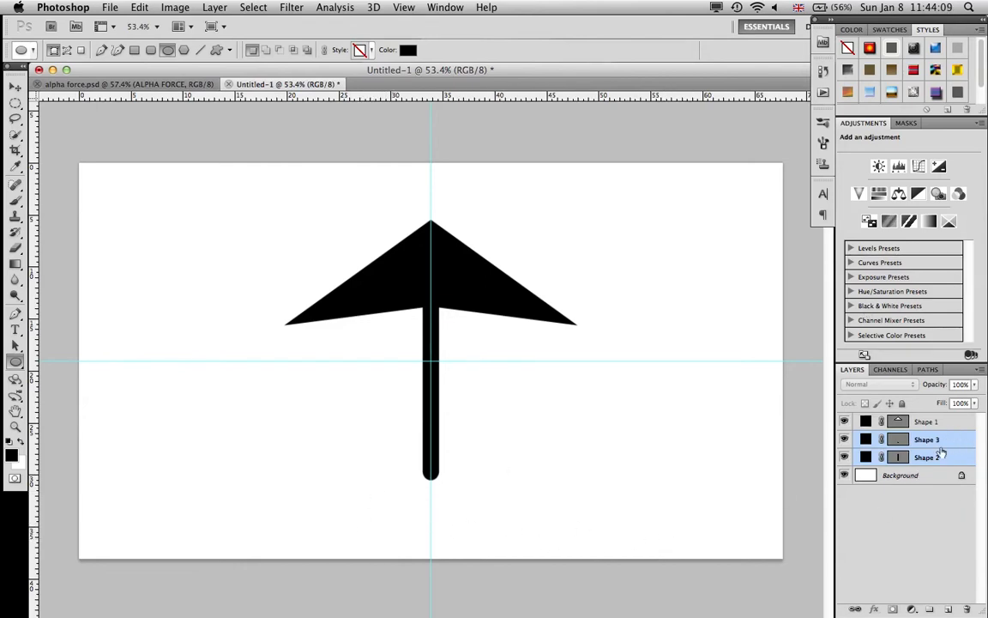
# Step: Rename the arrowhead layer "arrow", the circle layer "circle" and the shaft layer "stick"
pyautogui.click(926, 423)
pyautogui.doubleClick(925, 423)
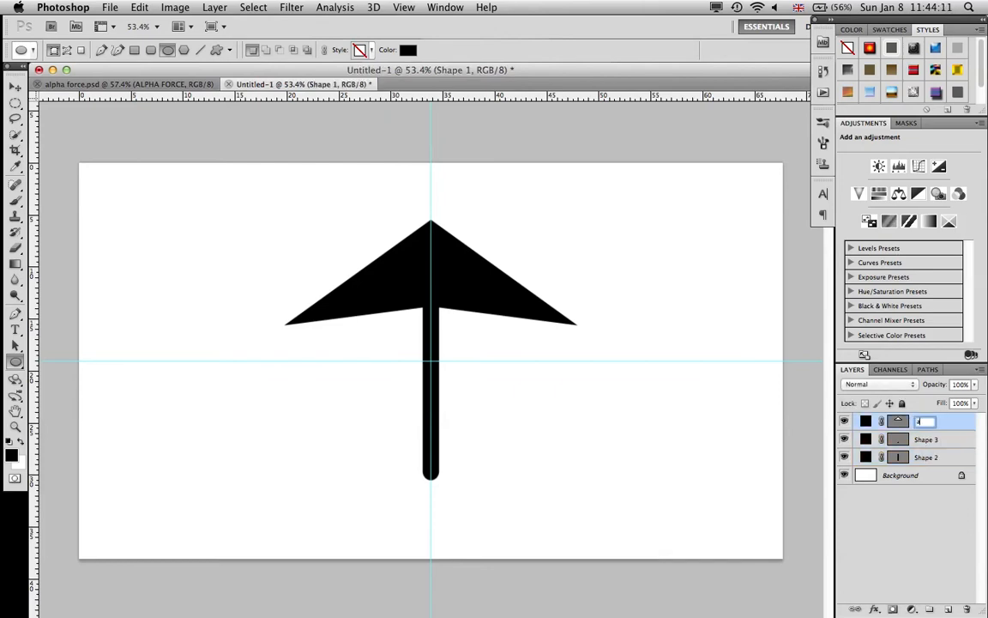
pyautogui.doubleClick(929, 439)
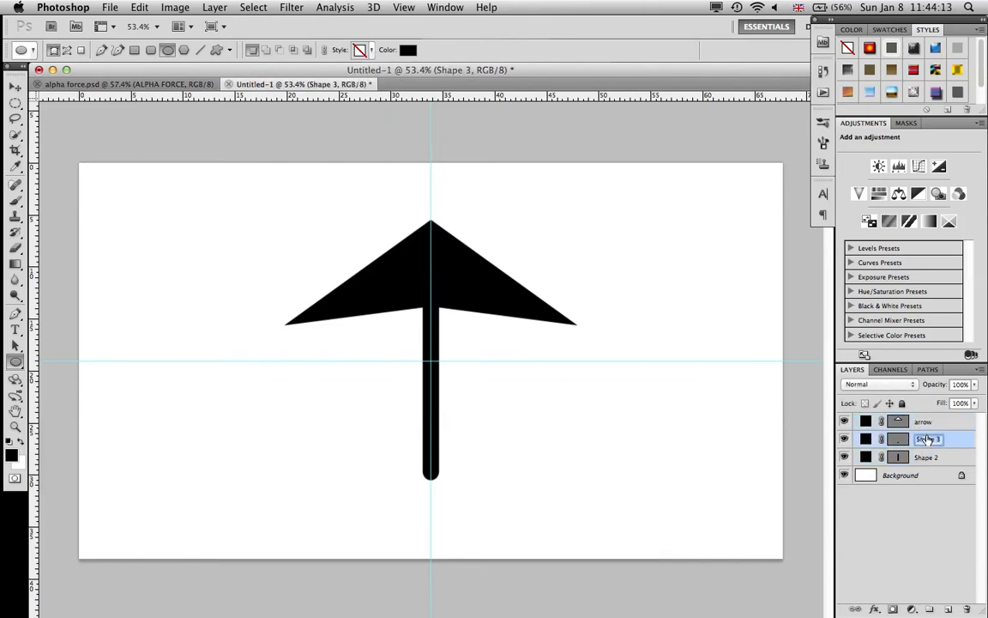
pyautogui.write('circle')
pyautogui.doubleClick(930, 458)
pyautogui.write('stick')
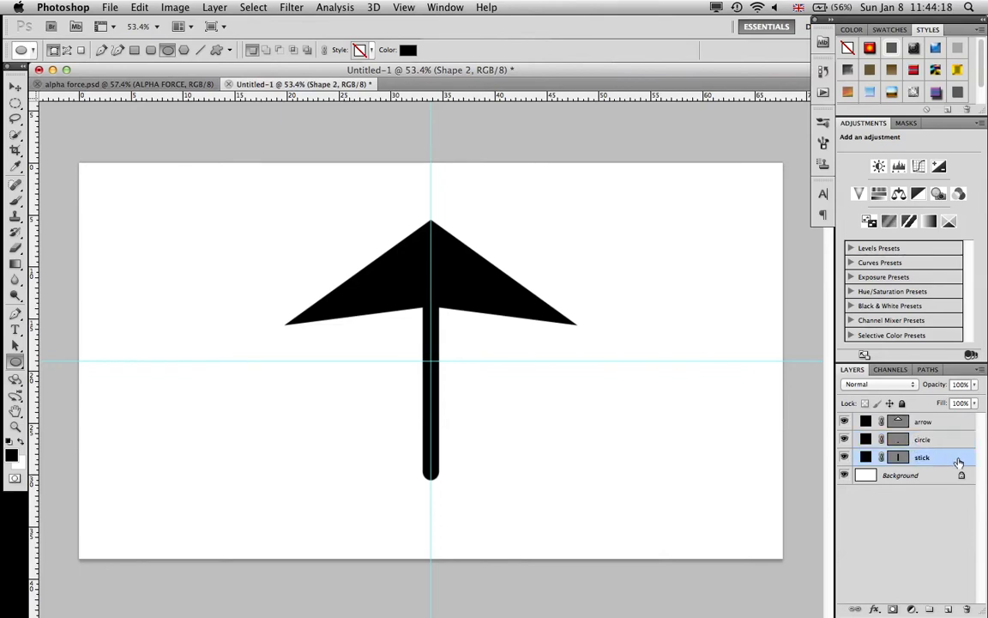
pyautogui.press('Return')
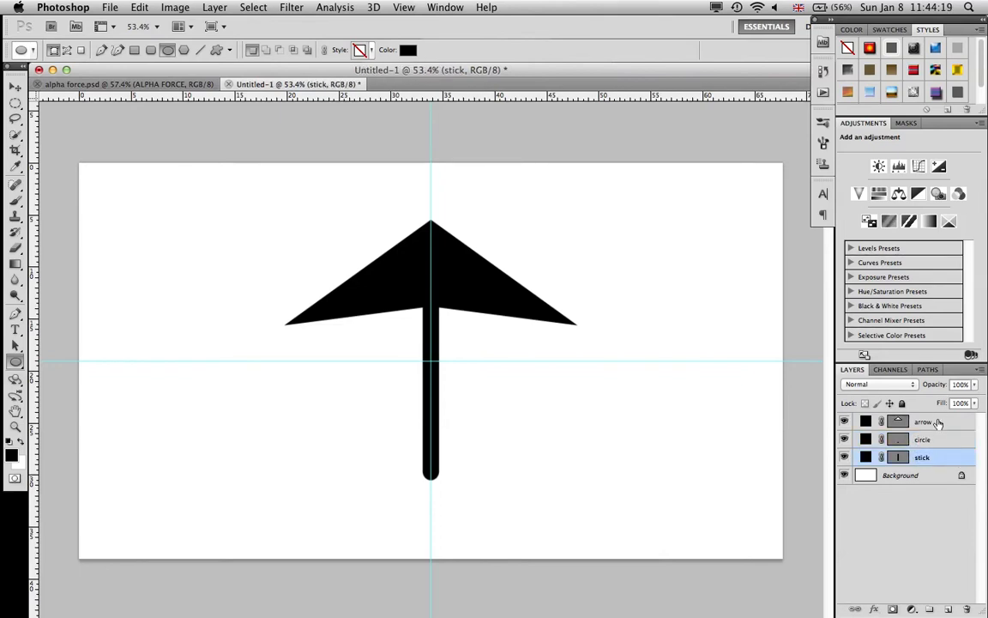
# Step: Add a Color Overlay effect with the dark blue colour 0a1943 to the arrow layer
pyautogui.click(944, 421)
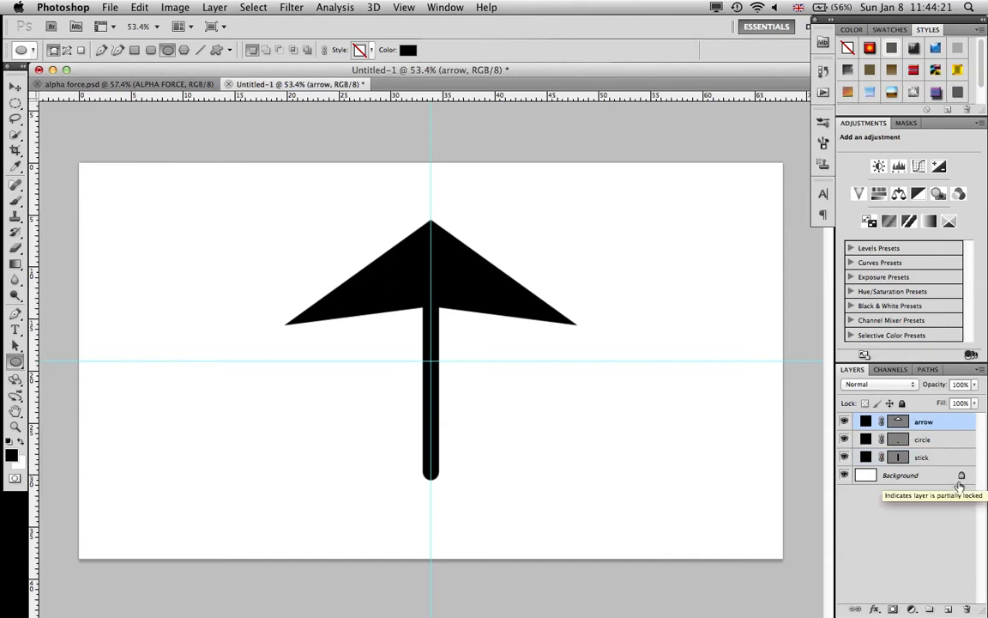
pyautogui.press('h')
pyautogui.doubleClick(939, 426)
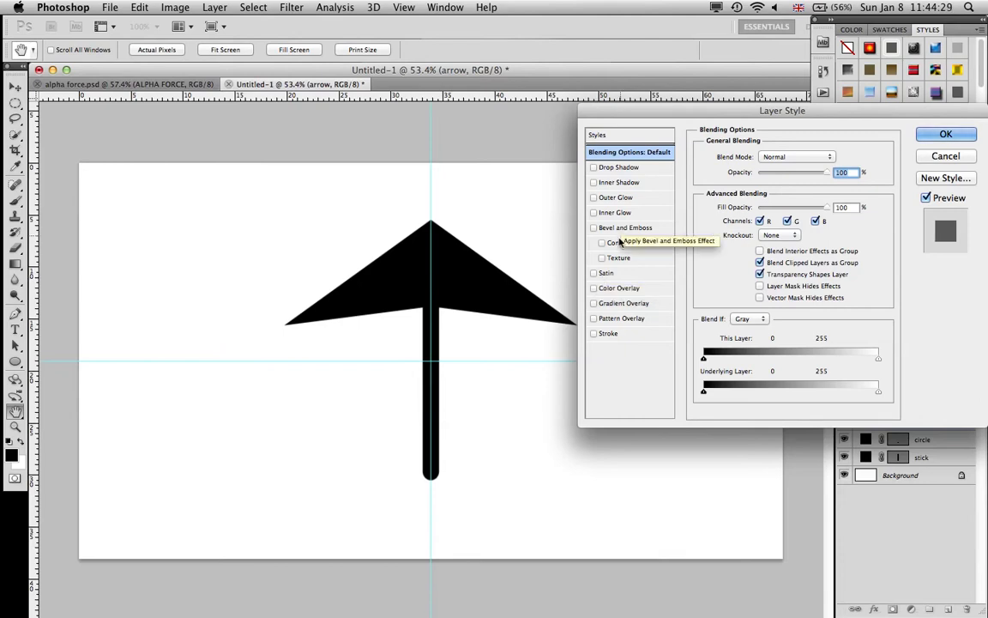
pyautogui.click(614, 290)
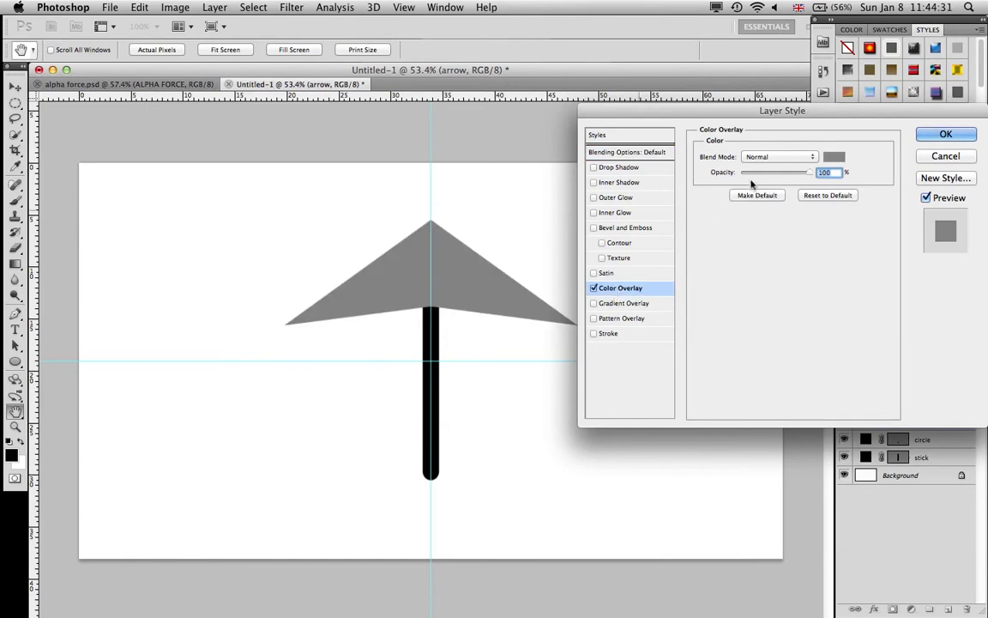
pyautogui.click(833, 156)
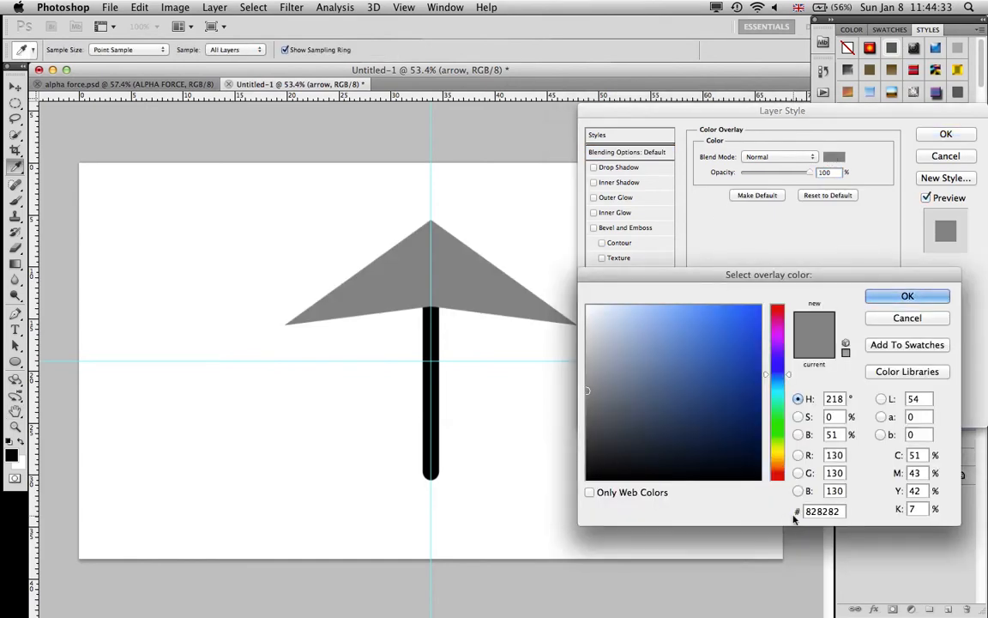
pyautogui.click(821, 511)
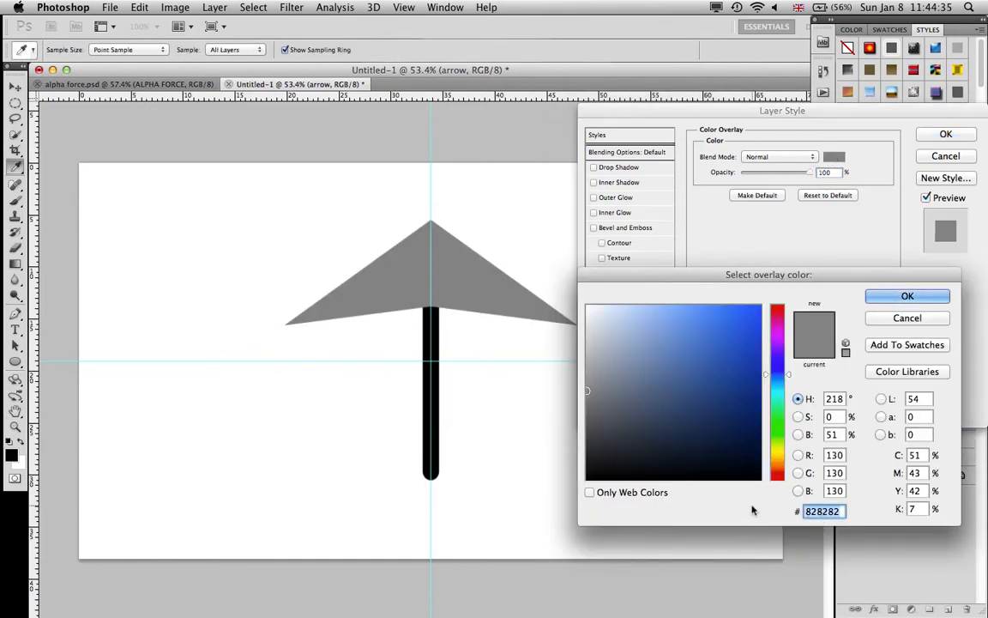
pyautogui.write('0a19')
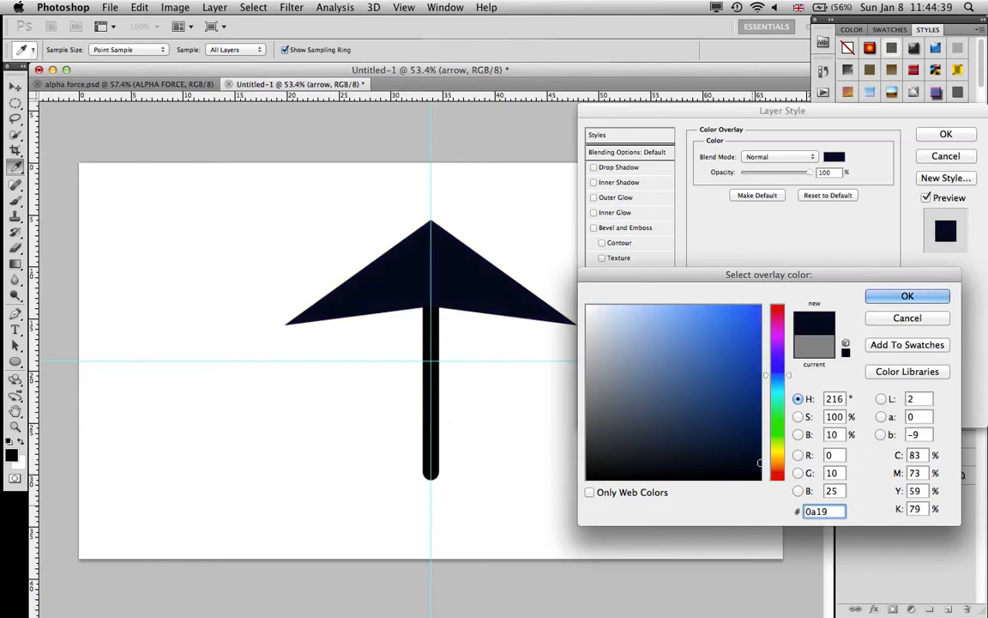
pyautogui.write('43')
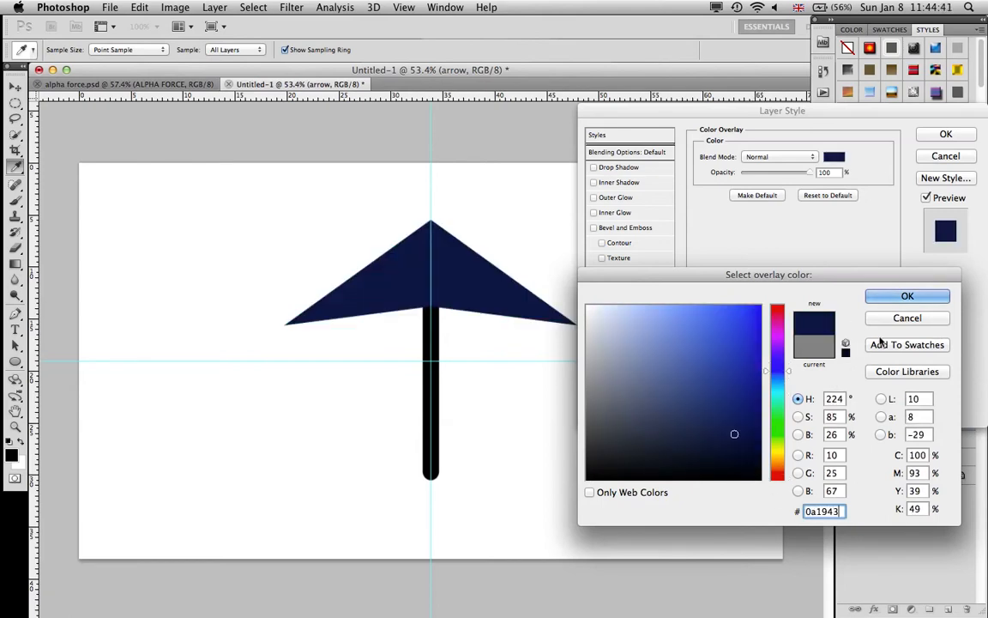
pyautogui.click(878, 294)
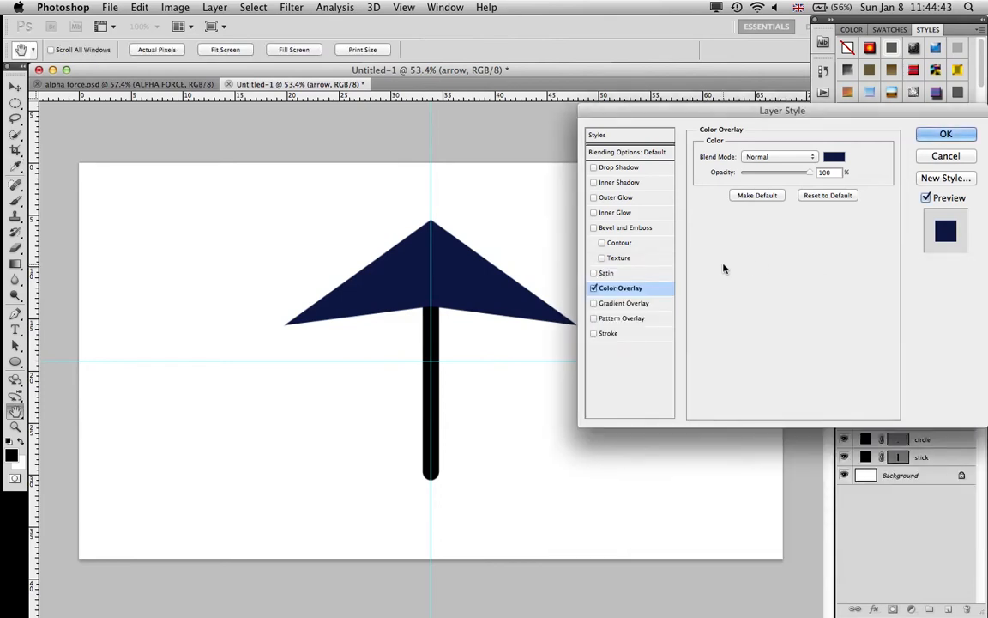
# Step: Add a Satin effect to the arrow layer with a distance of 15 px, a size of 19 px and the Gaussian contour
pyautogui.click(607, 272)
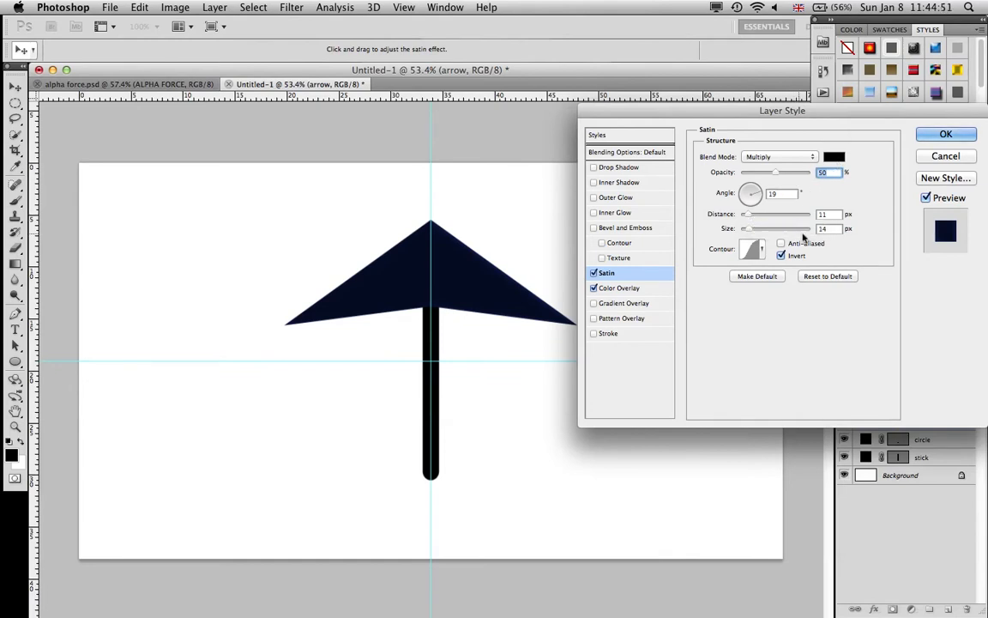
pyautogui.click(826, 217)
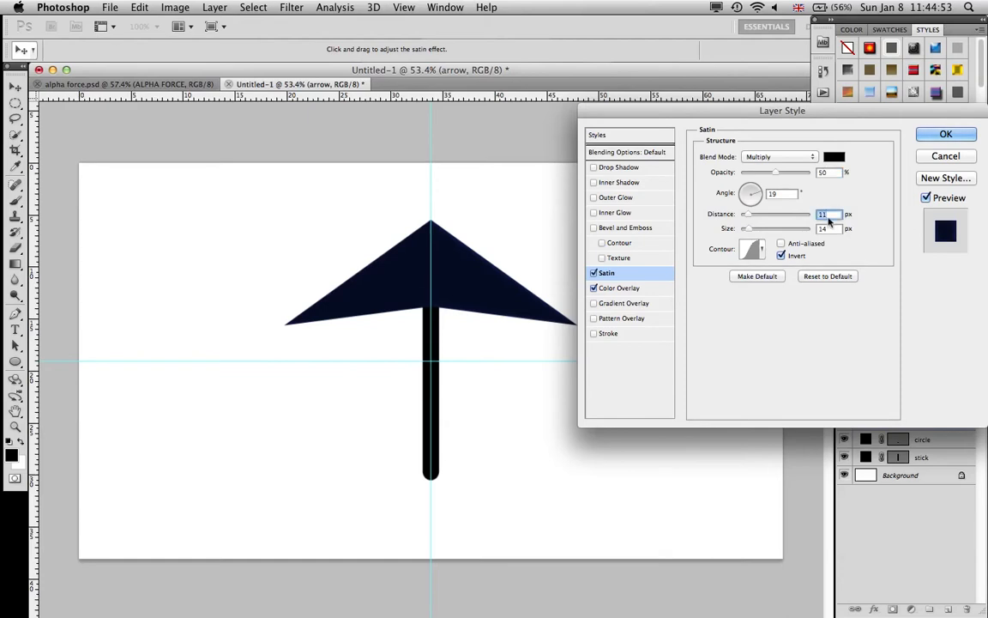
pyautogui.press('Up')
pyautogui.press('Up')
pyautogui.press('Up')
pyautogui.press('Up')
pyautogui.click(827, 229)
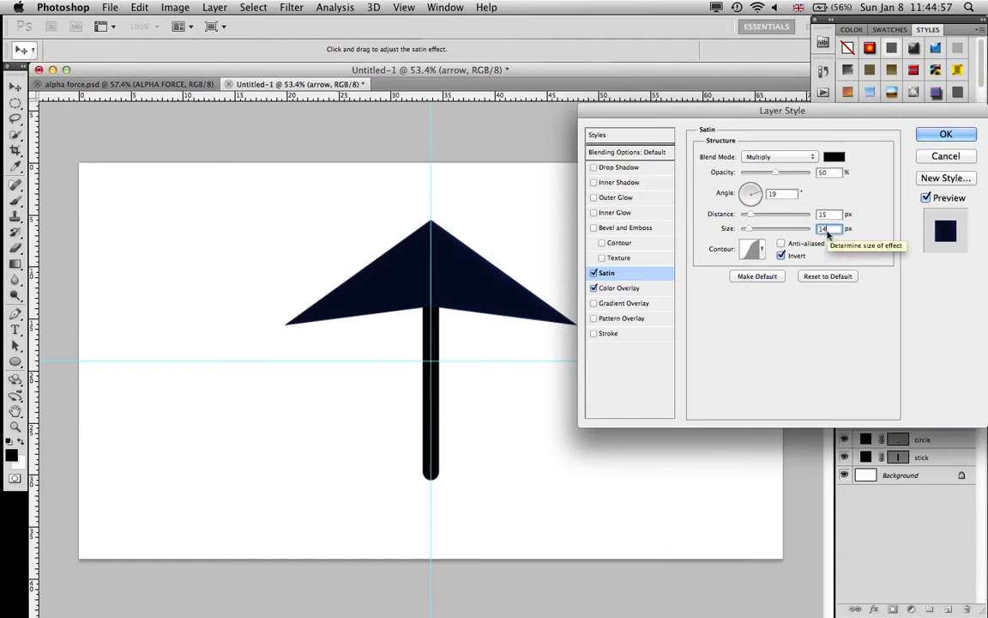
pyautogui.write('1')
pyautogui.click(762, 250)
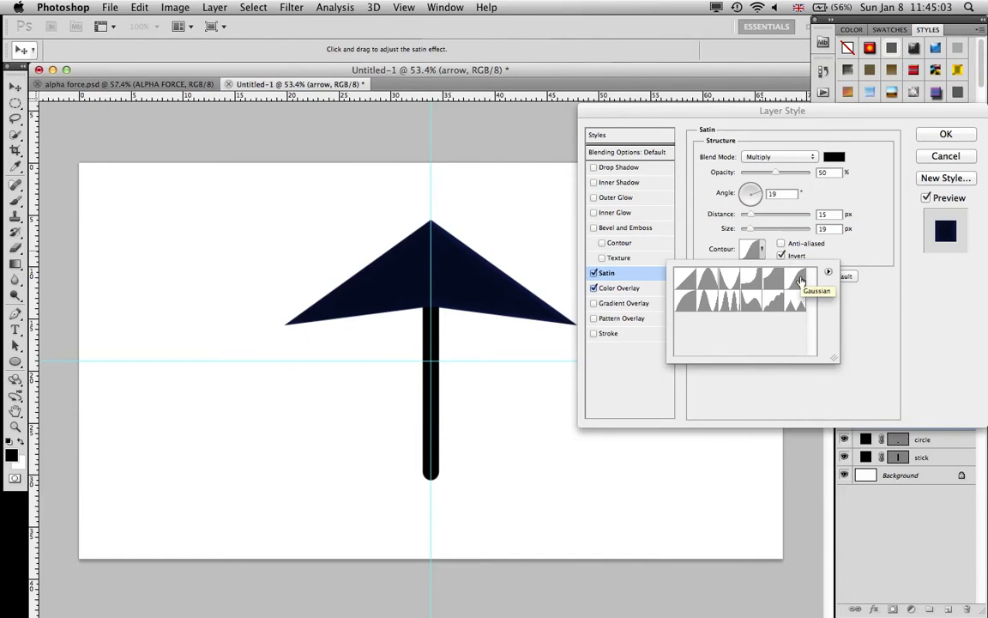
pyautogui.click(762, 249)
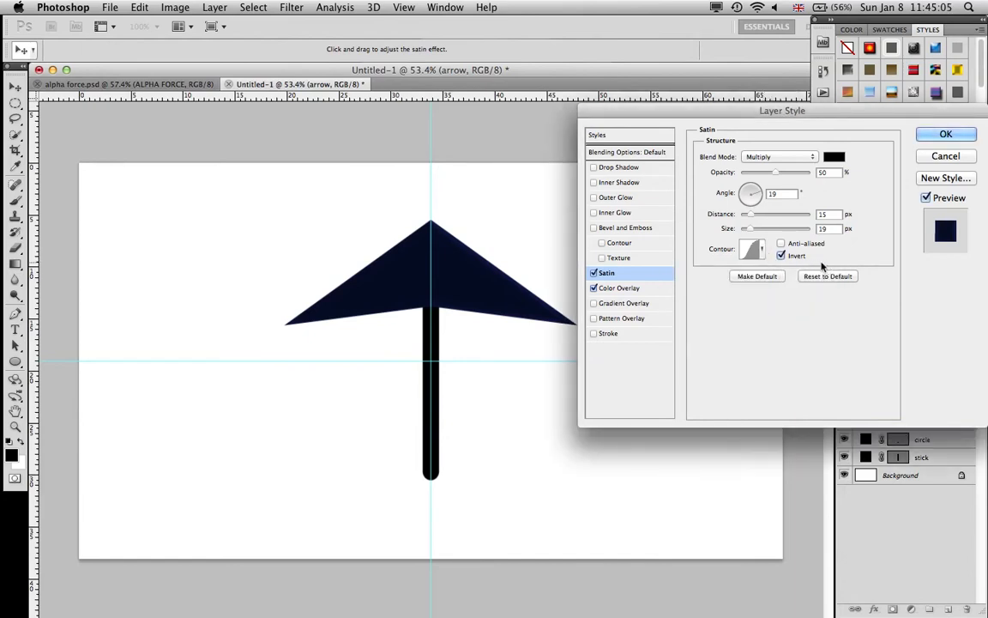
# Step: Add an Inner Bevel to the arrow layer with depth 1000%, size 7 px, soften 16 px and shadow opacity 50%, and apply the layer style
pyautogui.click(623, 228)
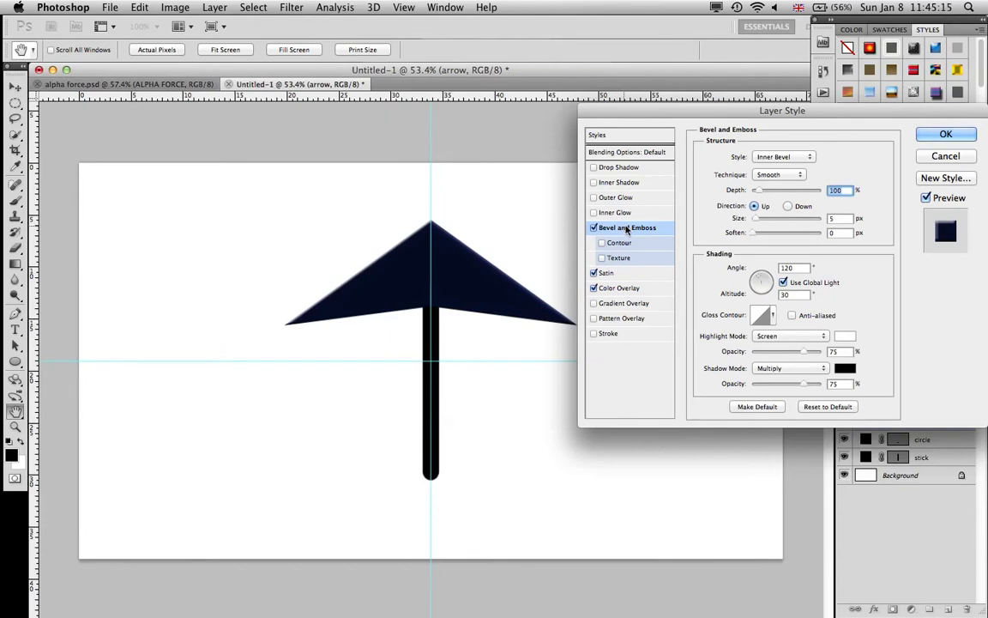
pyautogui.moveTo(757, 190); pyautogui.dragTo(904, 193)
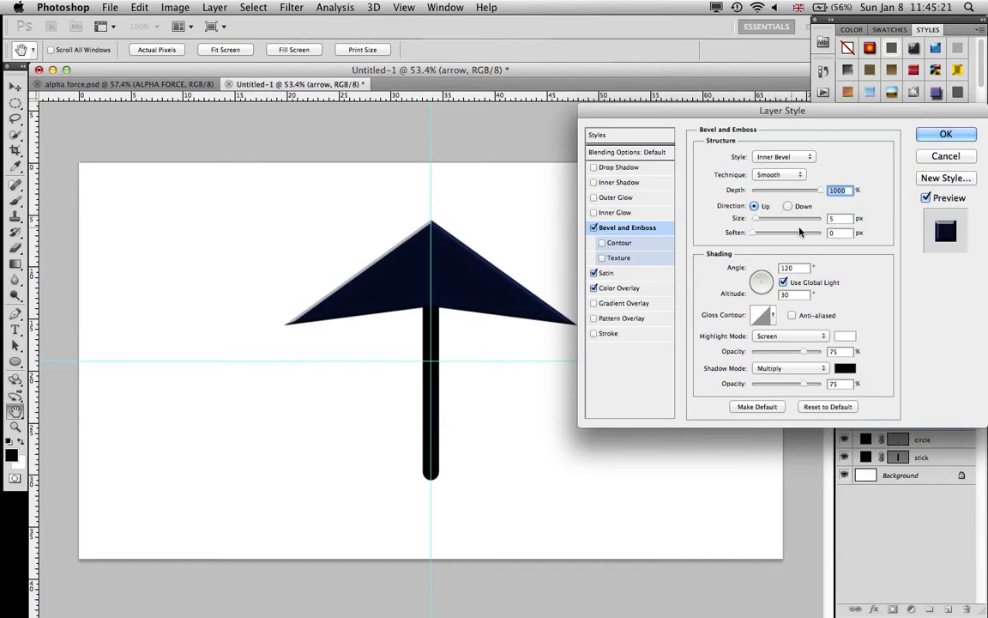
pyautogui.doubleClick(835, 218)
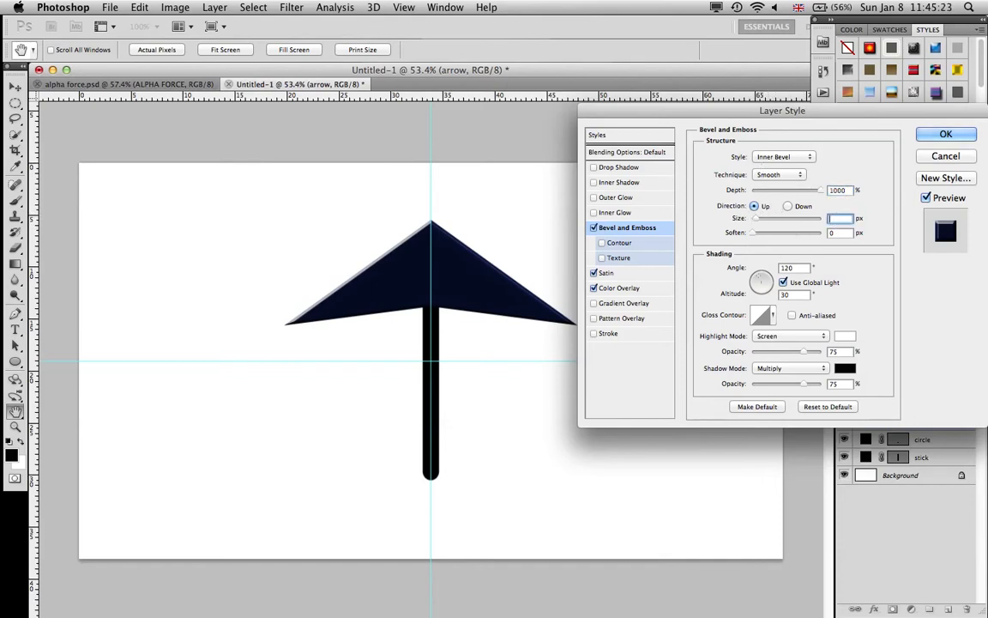
pyautogui.write('7')
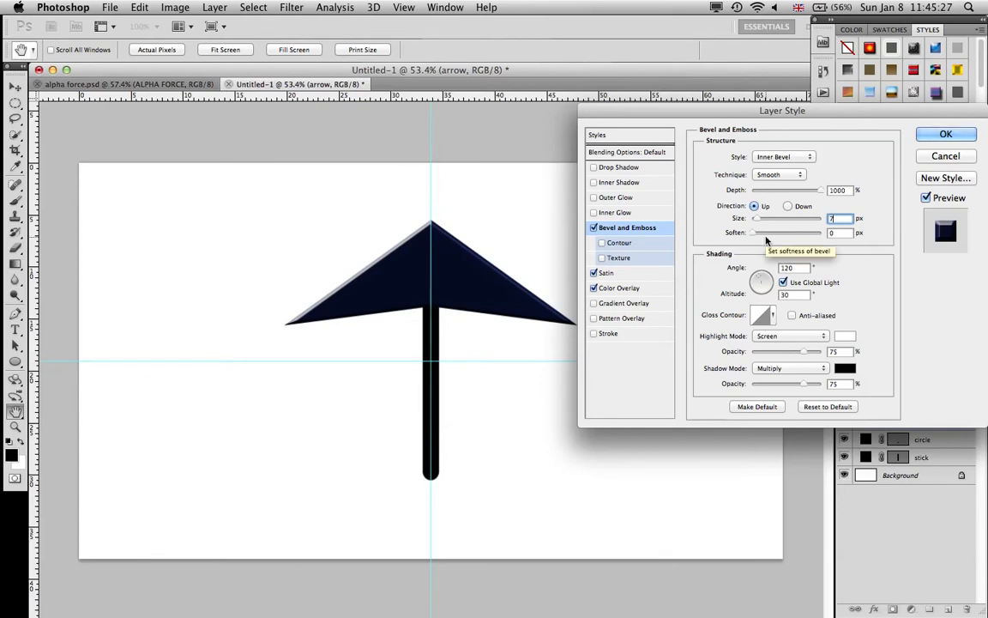
pyautogui.moveTo(755, 232); pyautogui.dragTo(776, 232)
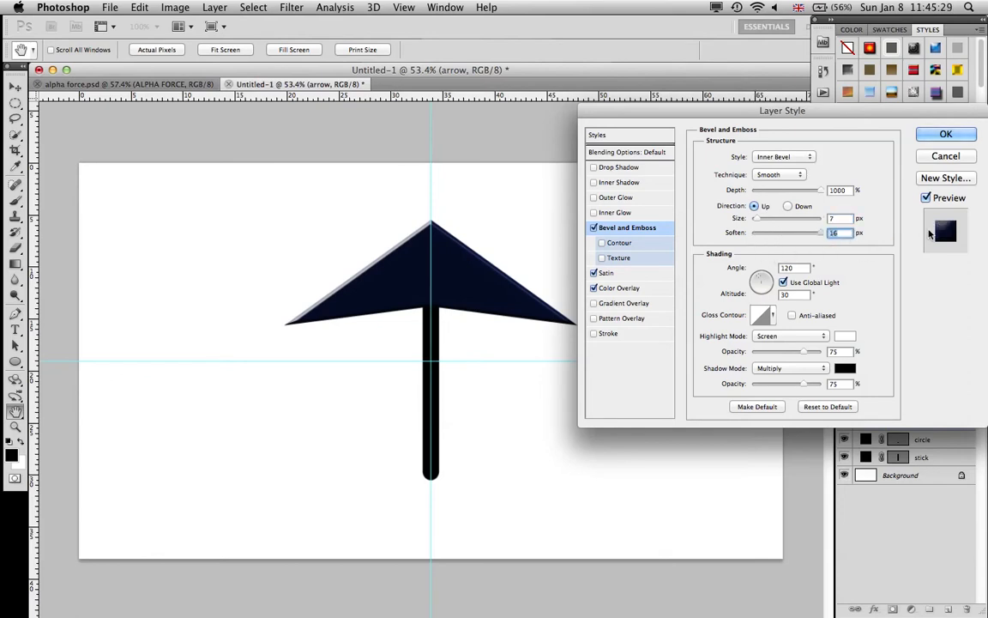
pyautogui.click(811, 234)
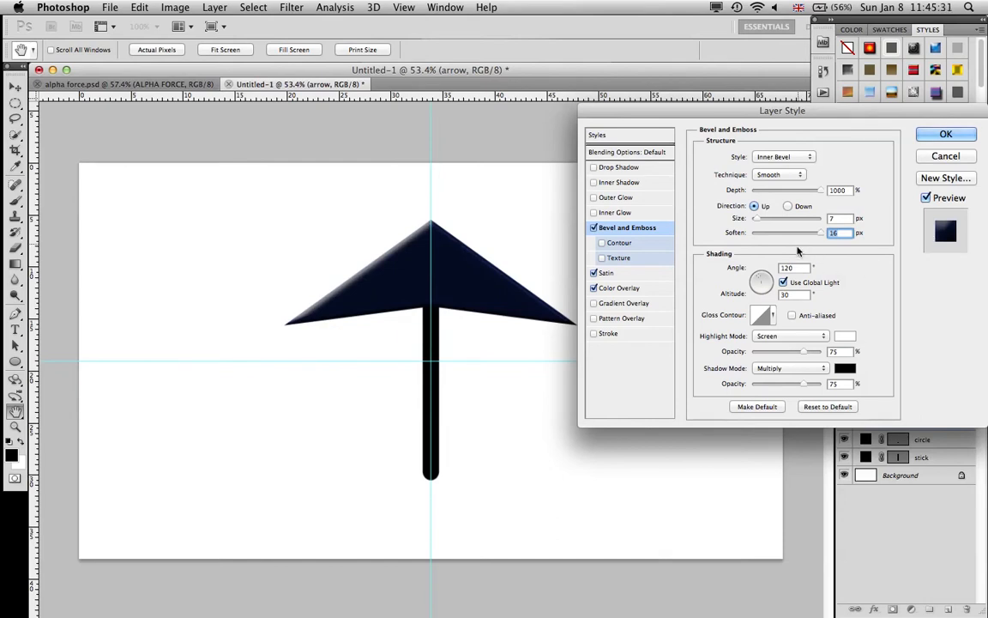
pyautogui.click(837, 386)
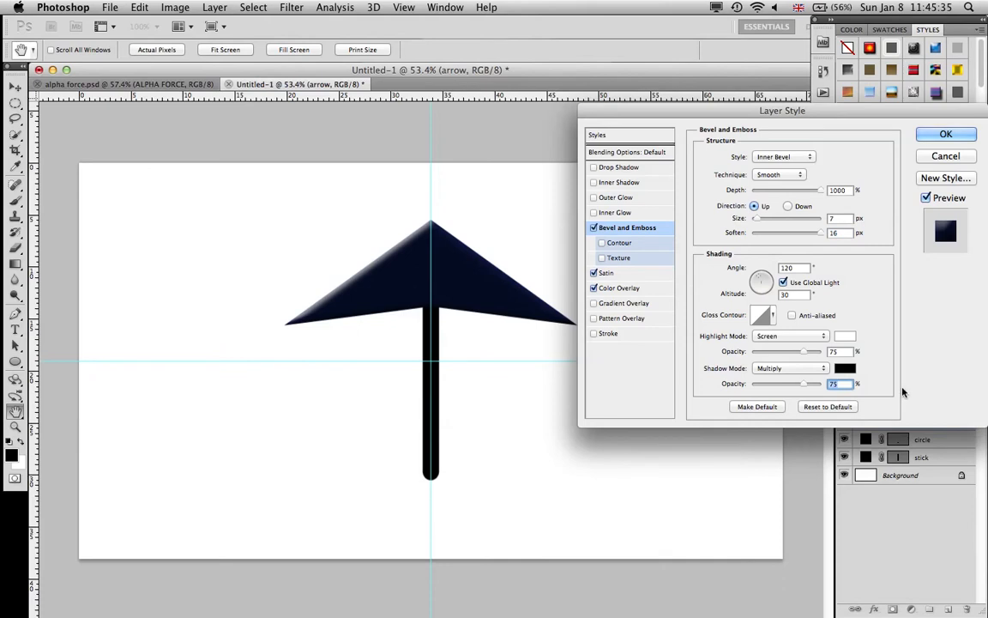
pyautogui.write('50')
pyautogui.press('Return')
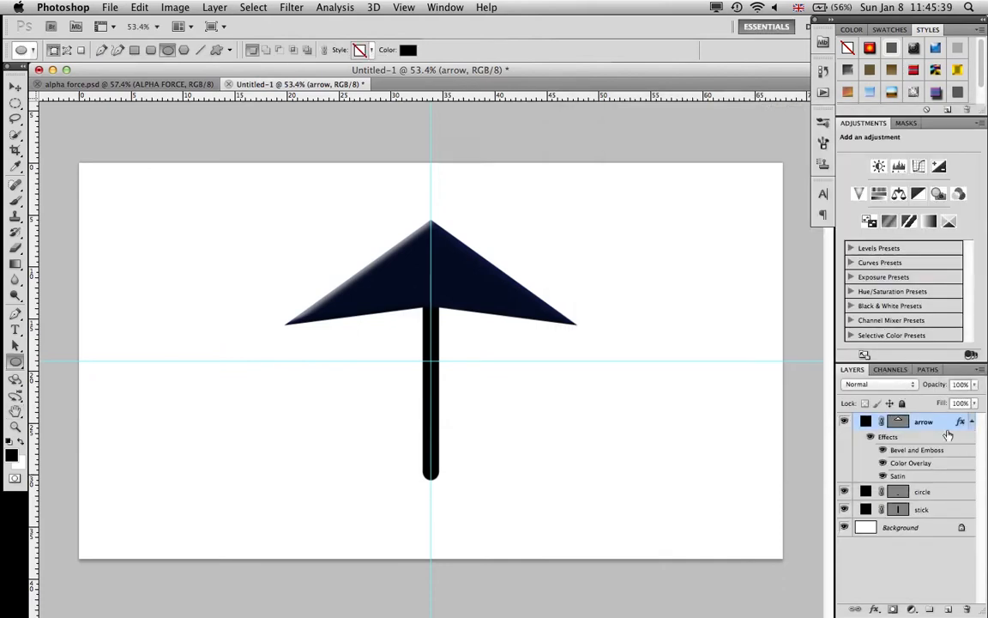
# Step: Copy the arrow layer's style onto the circle and stick layers and collapse all the effects lists
pyautogui.click(971, 423)
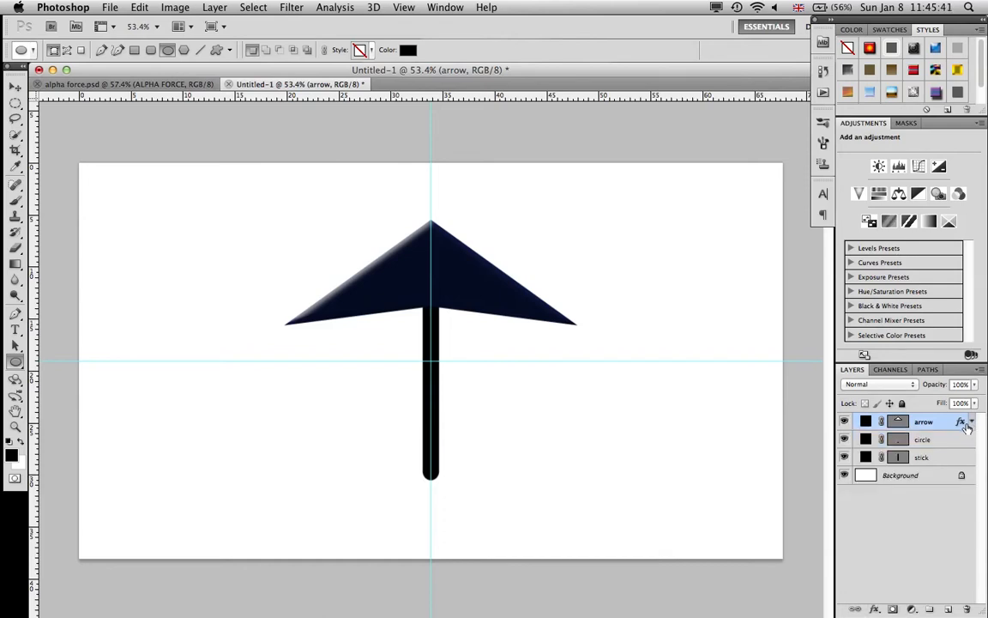
pyautogui.rightClick(930, 424)
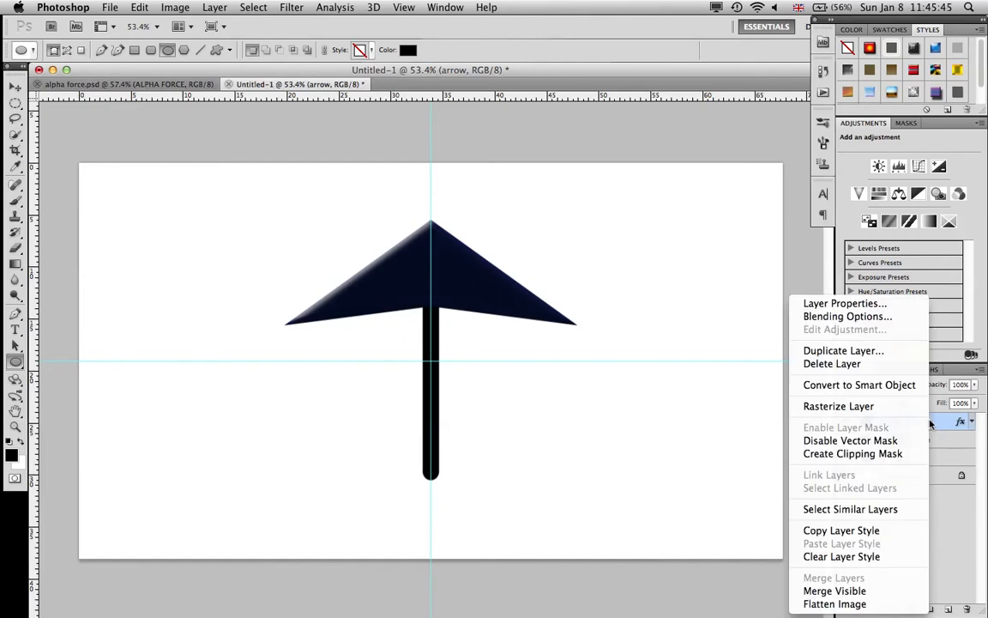
pyautogui.click(859, 531)
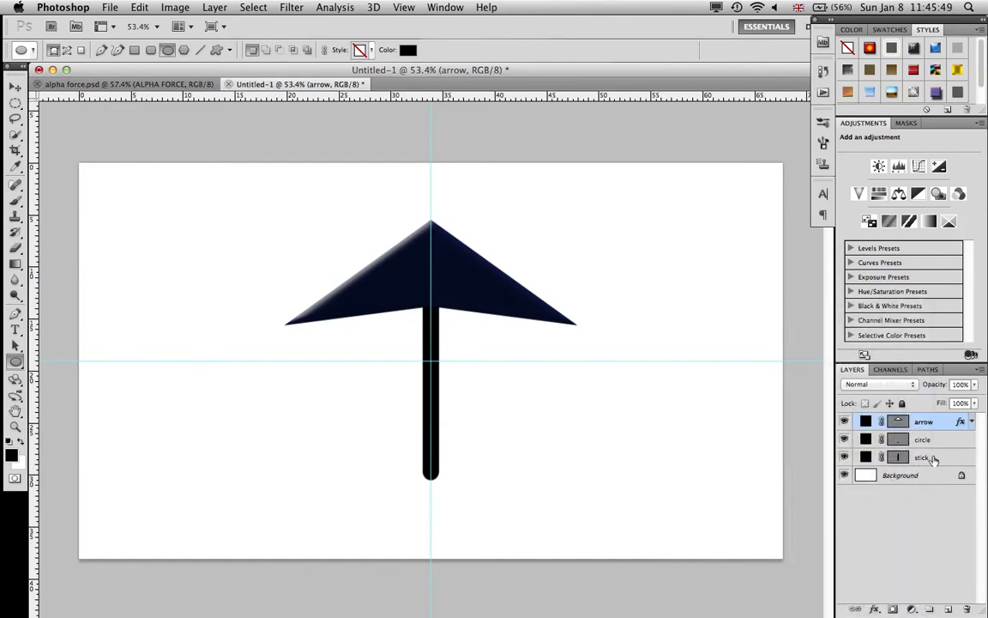
pyautogui.keyDown('shift'); pyautogui.click(933, 459); pyautogui.keyUp('shift')
pyautogui.rightClick(937, 460)
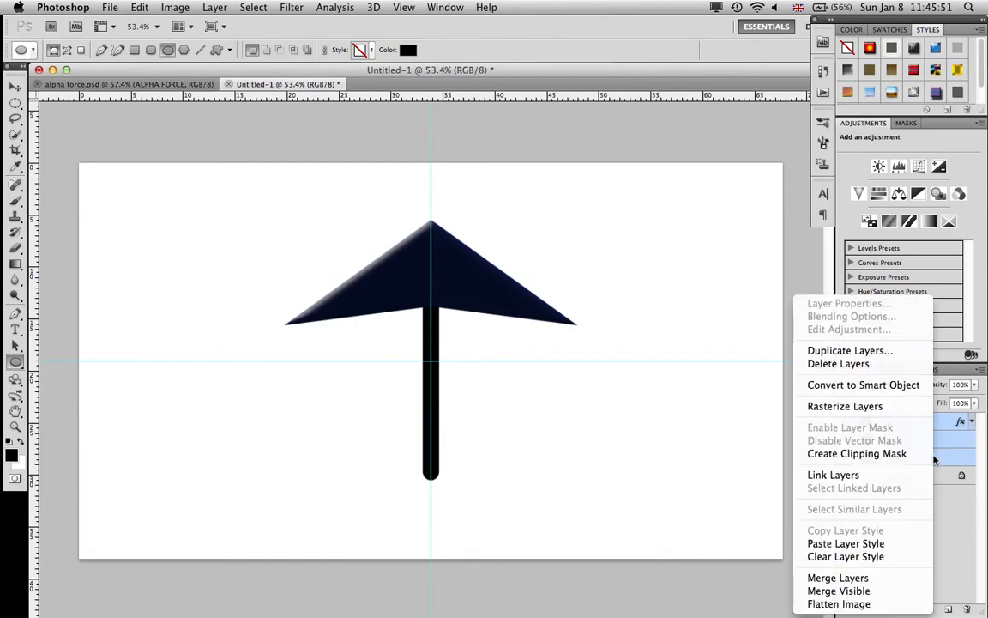
pyautogui.click(871, 544)
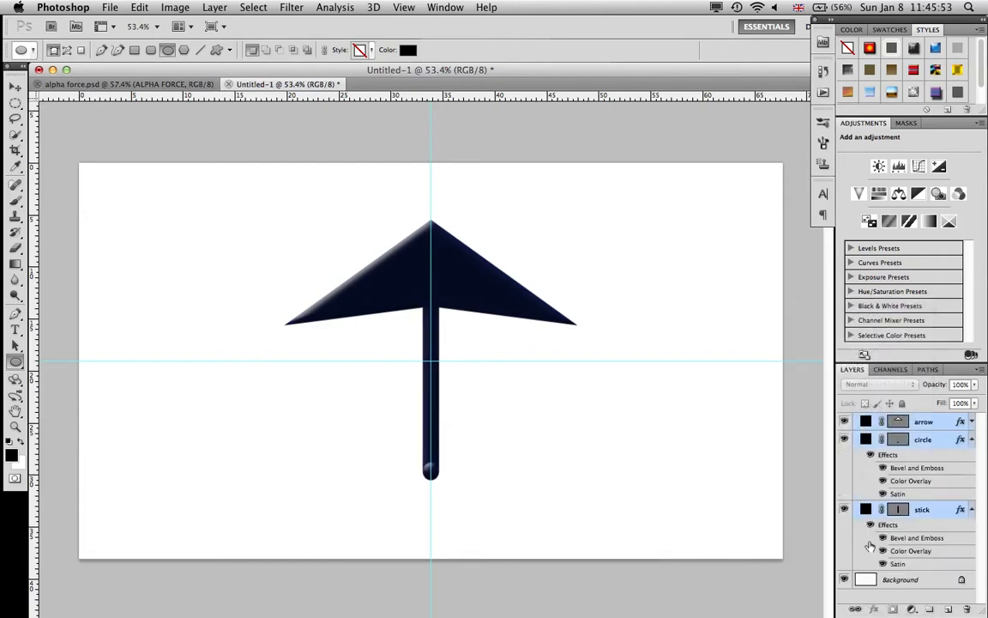
pyautogui.click(971, 510)
pyautogui.click(971, 439)
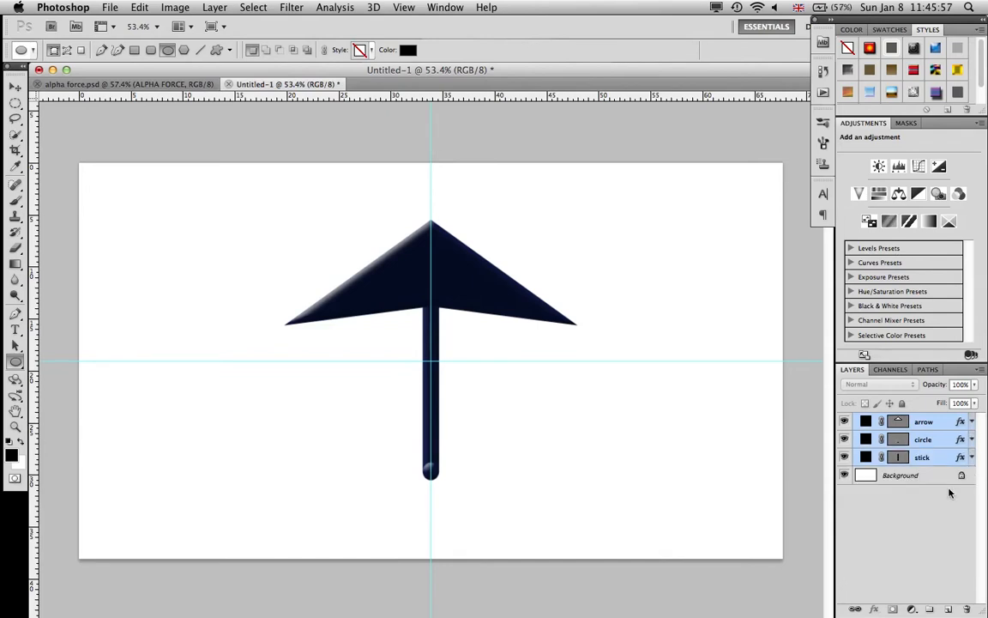
# Step: Compare with the finished logo in alpha force.psd and add a new empty layer above the arrow layer in Untitled-1
pyautogui.click(943, 519)
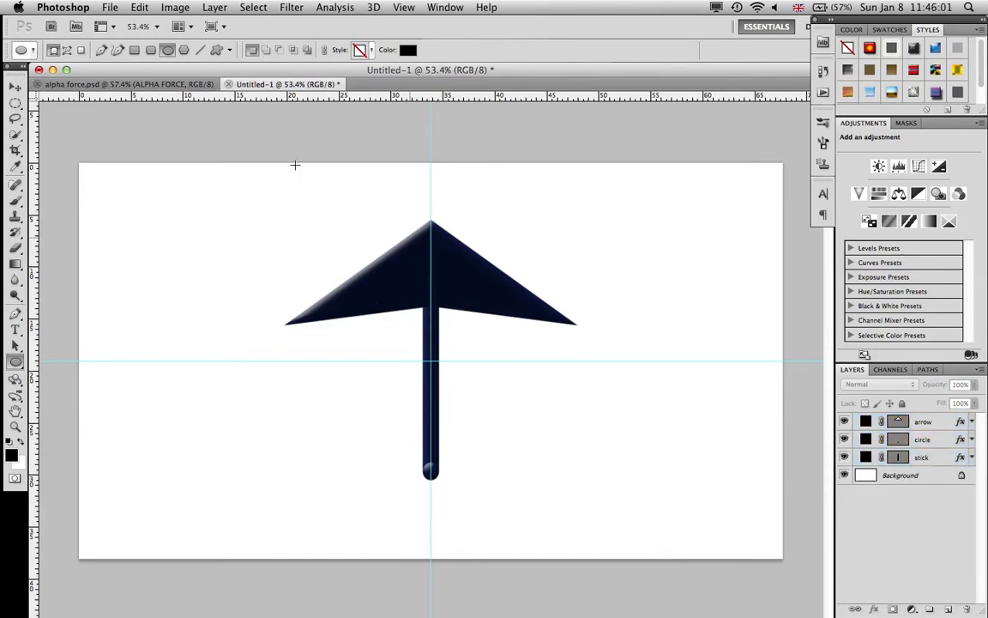
pyautogui.click(168, 83)
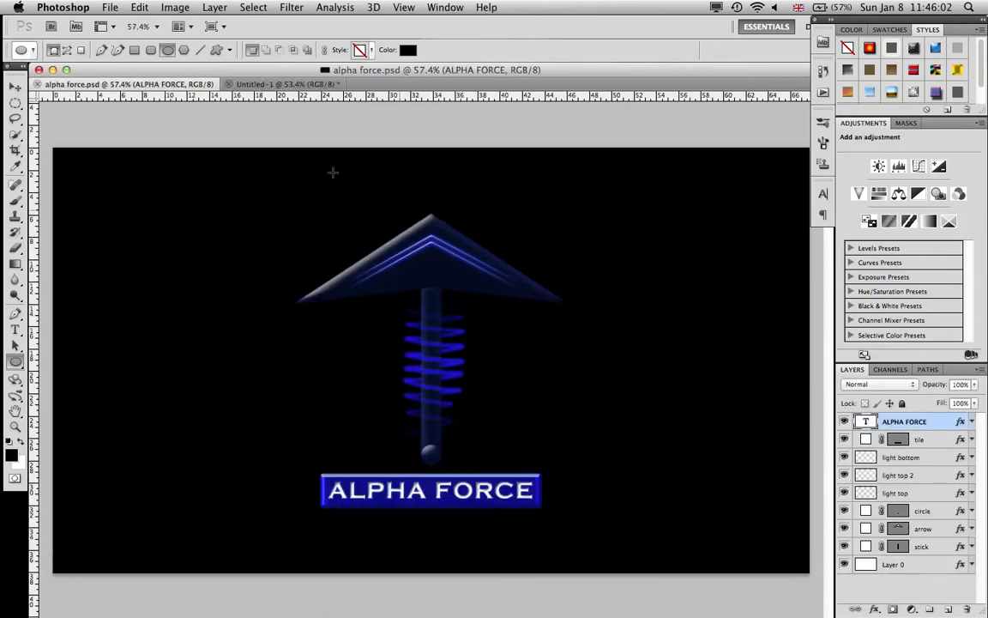
pyautogui.click(273, 86)
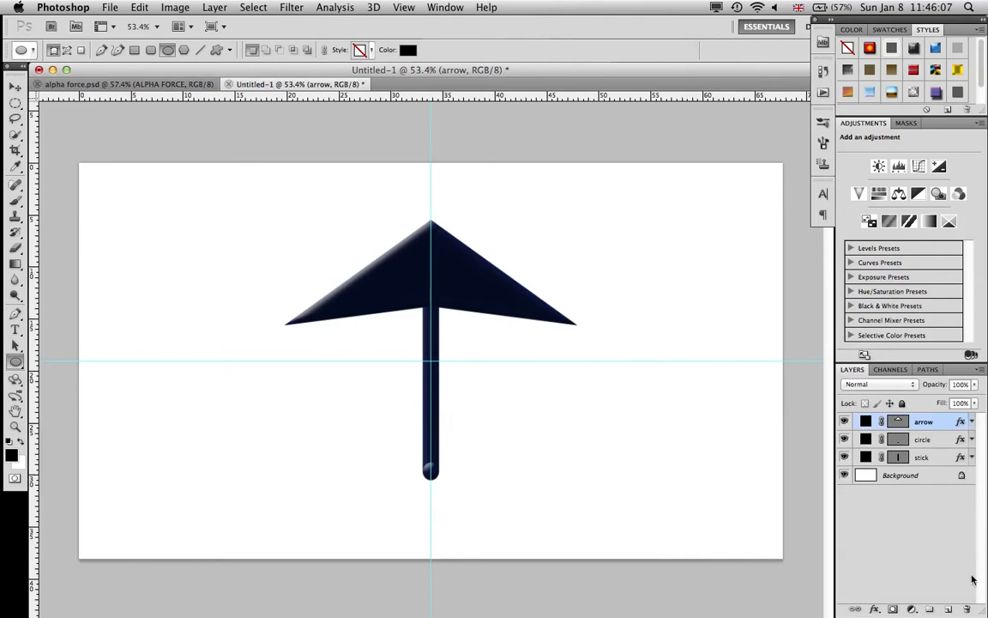
pyautogui.click(947, 609)
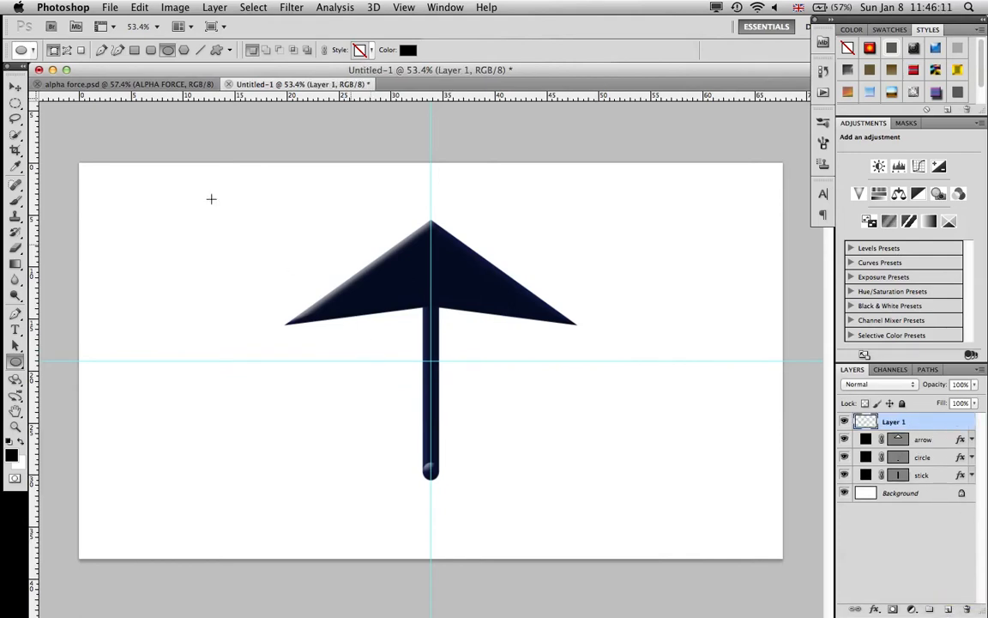
pyautogui.click(163, 85)
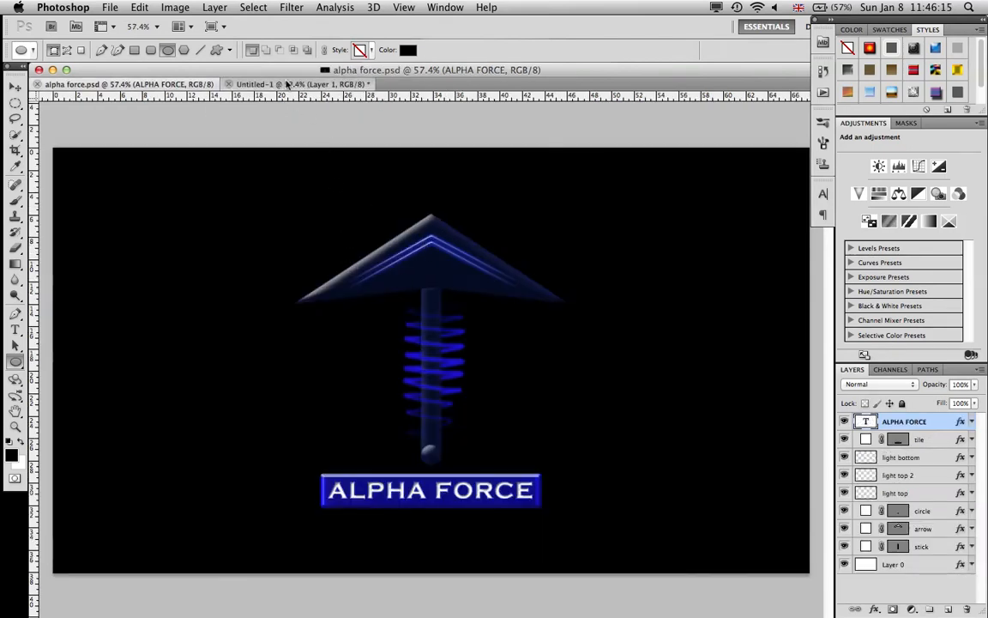
pyautogui.click(260, 83)
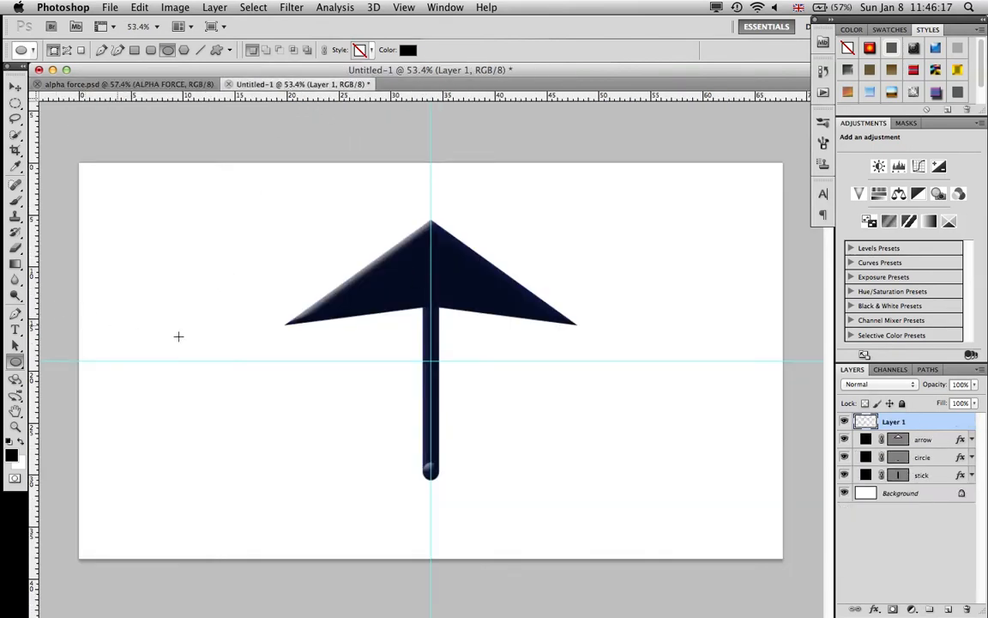
# Step: Start a pen path inside the arrowhead's left wing and move the horizontal guide up to its anchor point
pyautogui.click(14, 314)
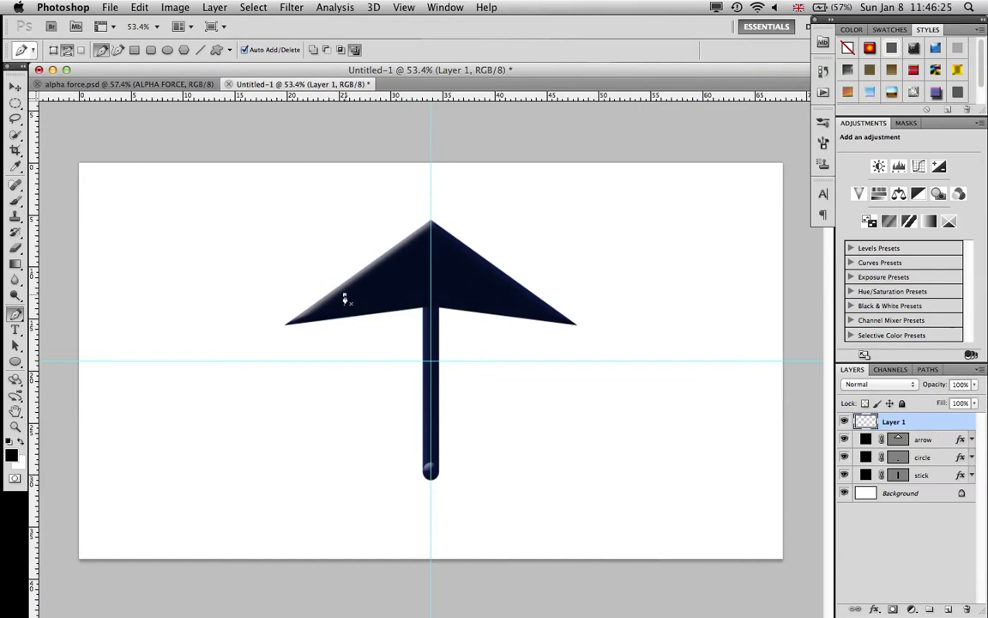
pyautogui.click(16, 87)
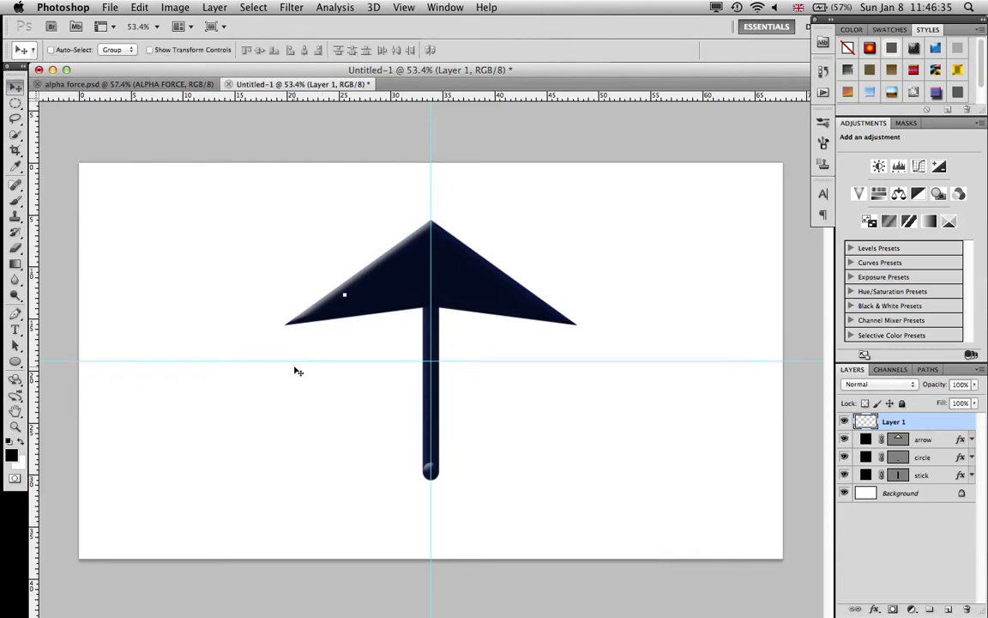
pyautogui.moveTo(280, 360); pyautogui.dragTo(283, 295)
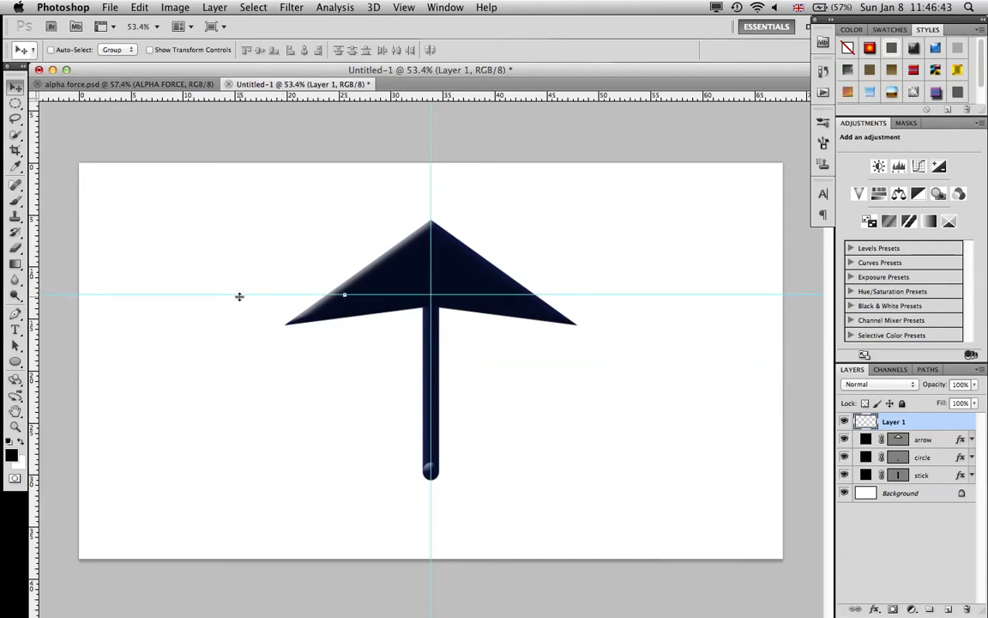
pyautogui.moveTo(239, 297); pyautogui.dragTo(237, 294)
# Step: Continue the pen path to a peak on the vertical guide below the arrowhead's tip and down to the horizontal guide in the right wing
pyautogui.click(15, 314)
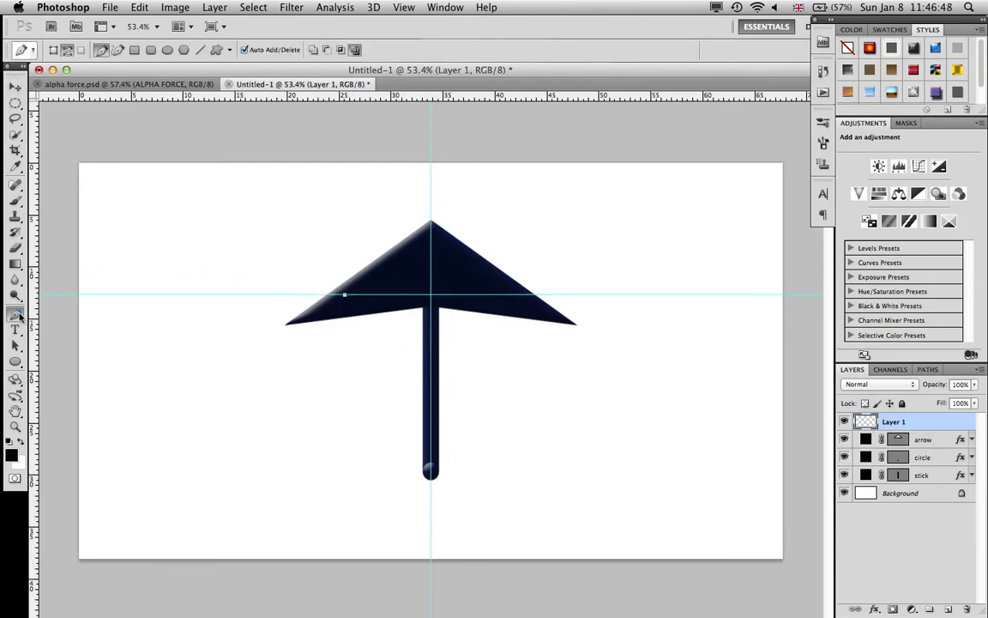
pyautogui.click(431, 243)
pyautogui.click(511, 297)
pyautogui.press('super+z')
pyautogui.click(516, 295)
# Step: Stroke the chevron path on the new layer using the Brush with Simulate Pressure enabled
pyautogui.rightClick(494, 281)
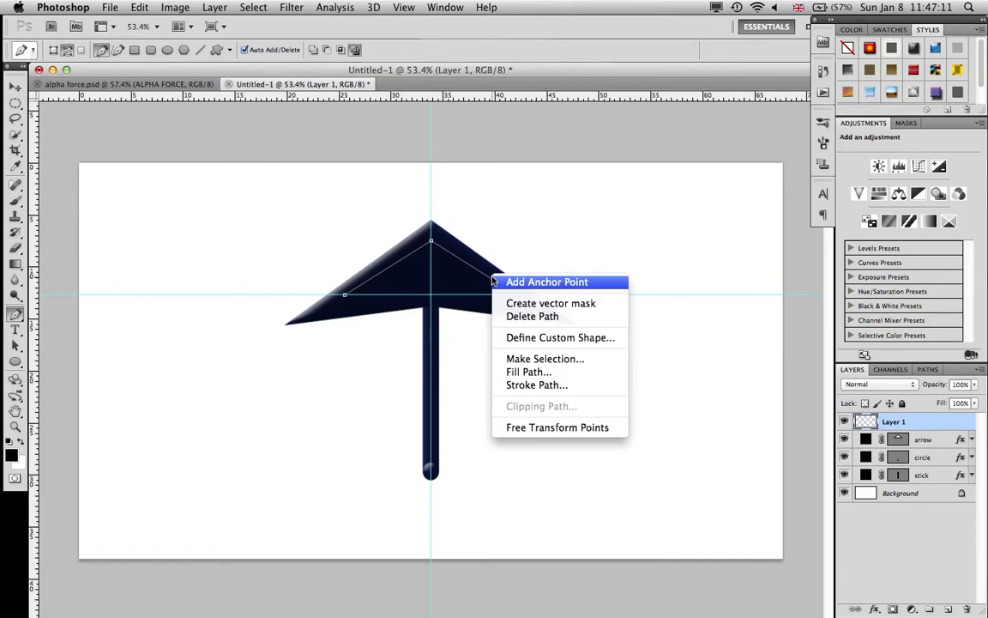
pyautogui.click(515, 385)
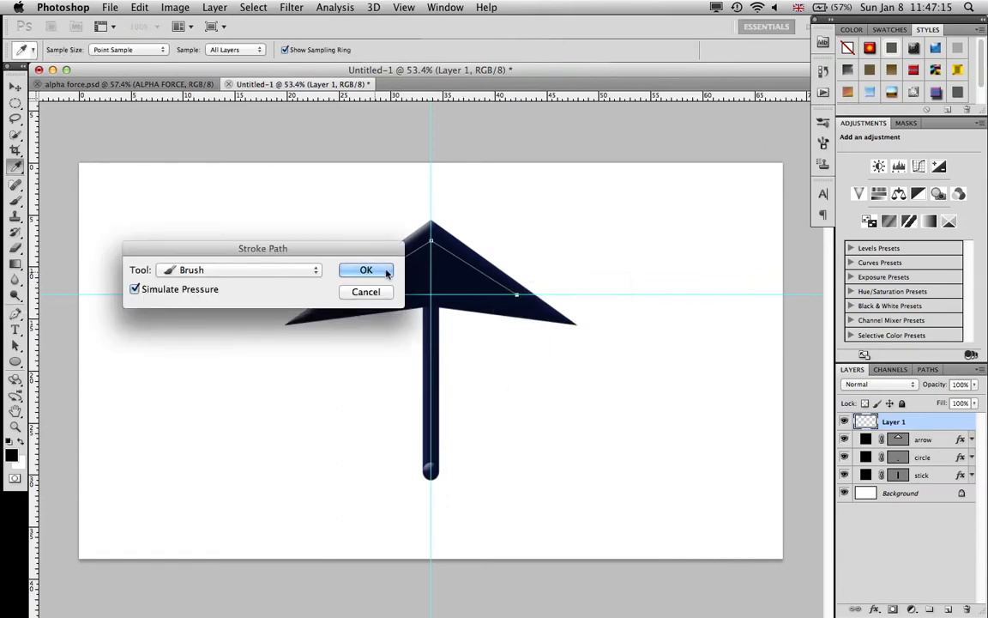
pyautogui.click(384, 271)
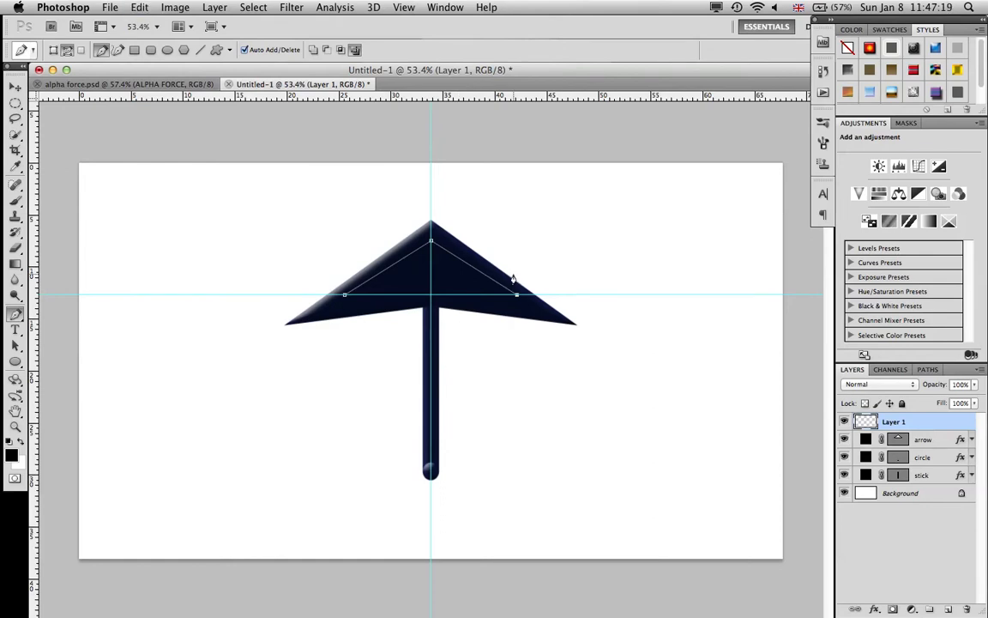
# Step: Check the Brush tool's size and hardness settings and return to the Pen tool
pyautogui.click(15, 200)
pyautogui.click(60, 51)
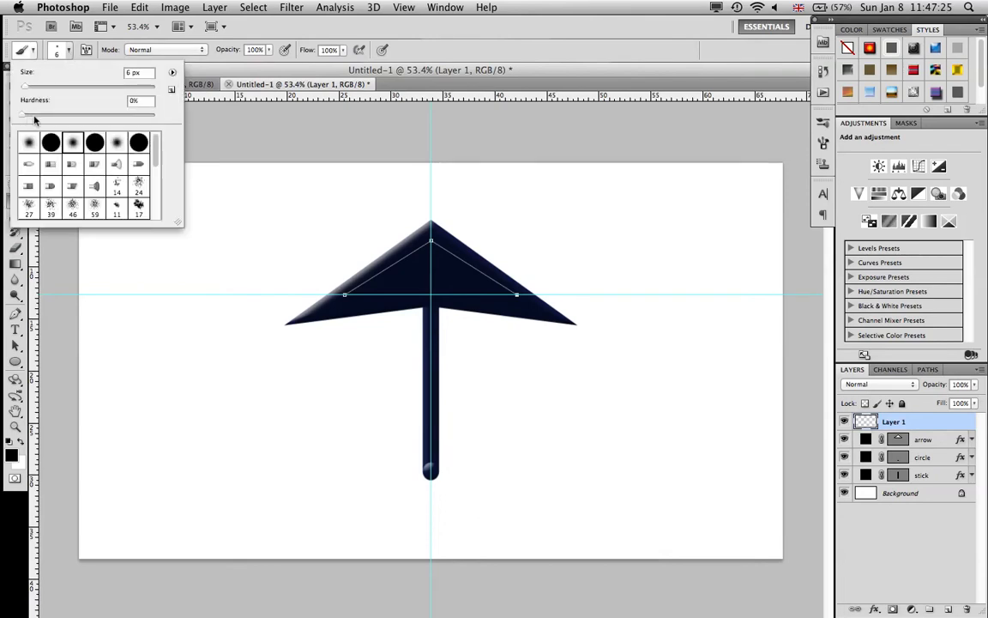
pyautogui.click(72, 50)
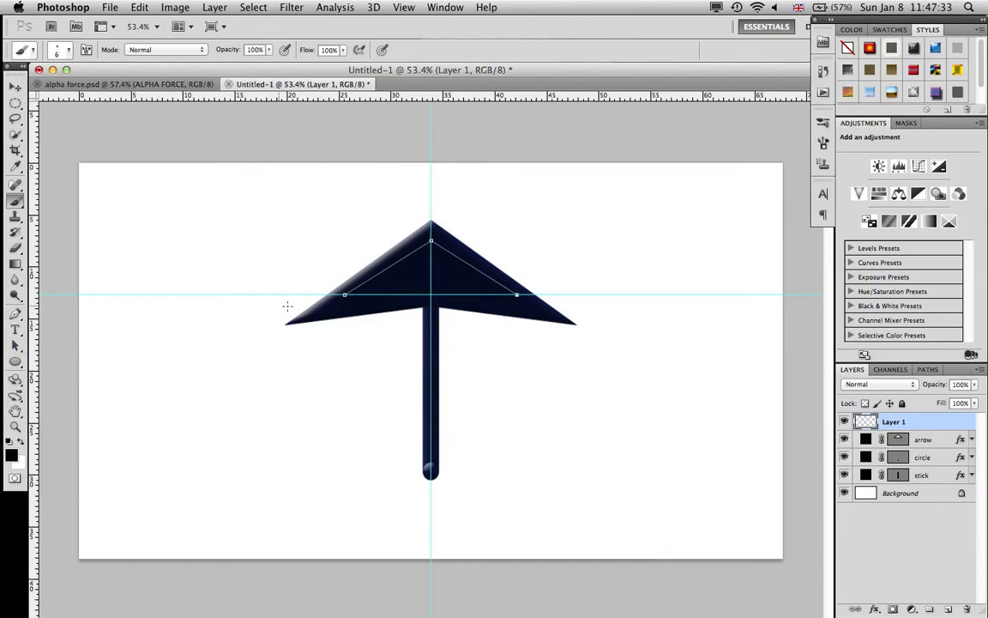
pyautogui.click(16, 314)
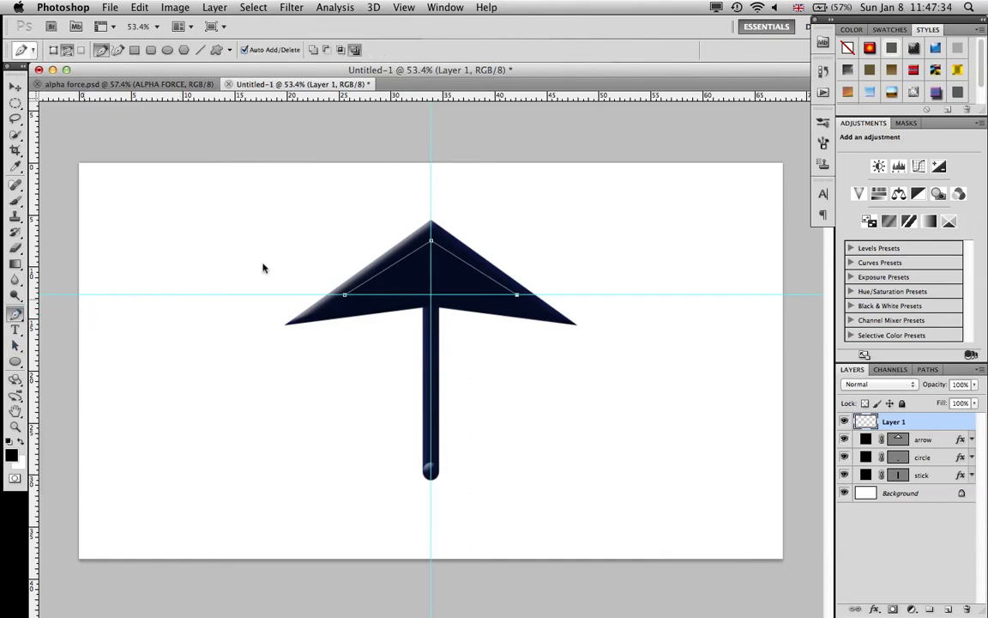
# Step: Stroke the chevron path on Layer 1 once more and delete the path
pyautogui.rightClick(455, 260)
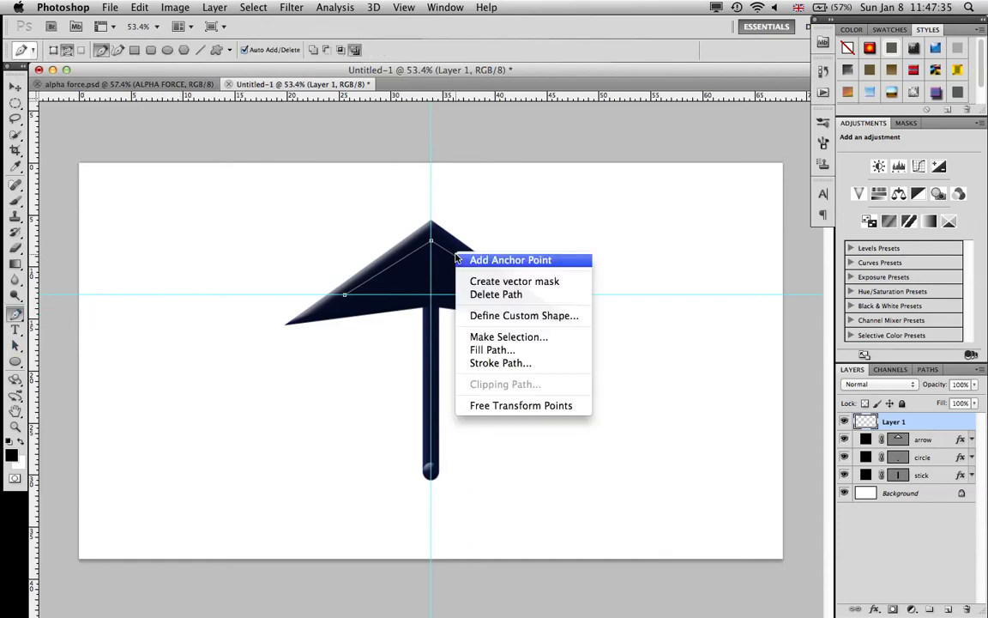
pyautogui.click(485, 364)
pyautogui.click(330, 243)
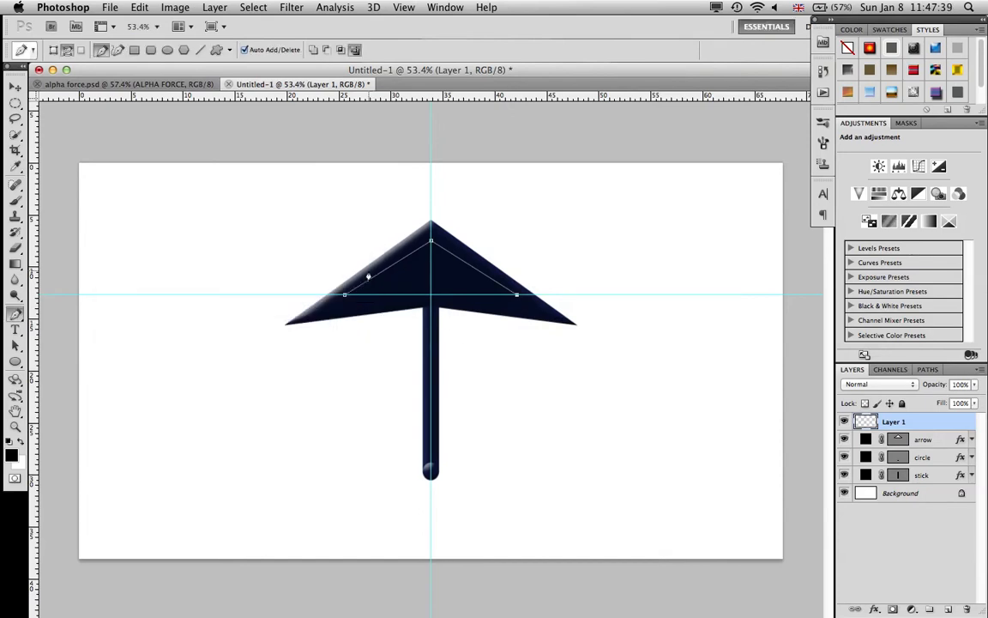
pyautogui.rightClick(459, 260)
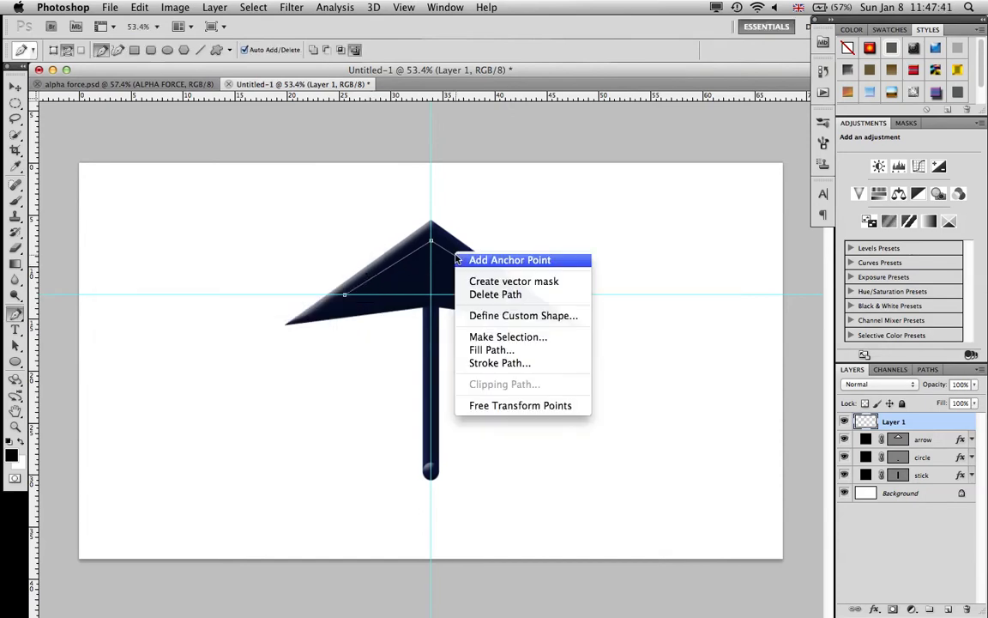
pyautogui.click(493, 298)
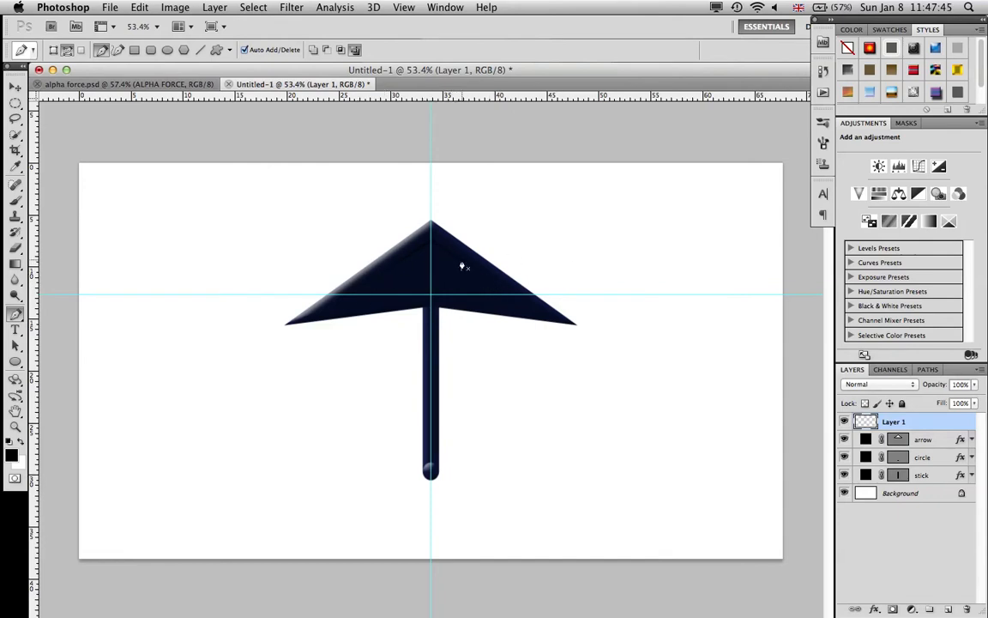
# Step: Add a Bevel and Emboss effect to Layer 1 with depth 1000% and size 7 px
pyautogui.doubleClick(918, 425)
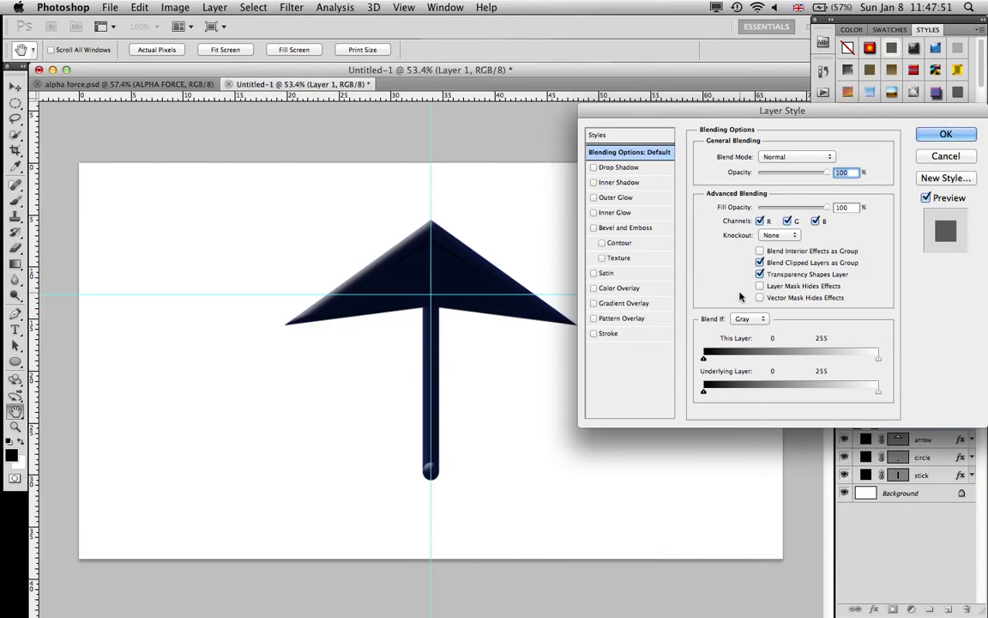
pyautogui.click(633, 228)
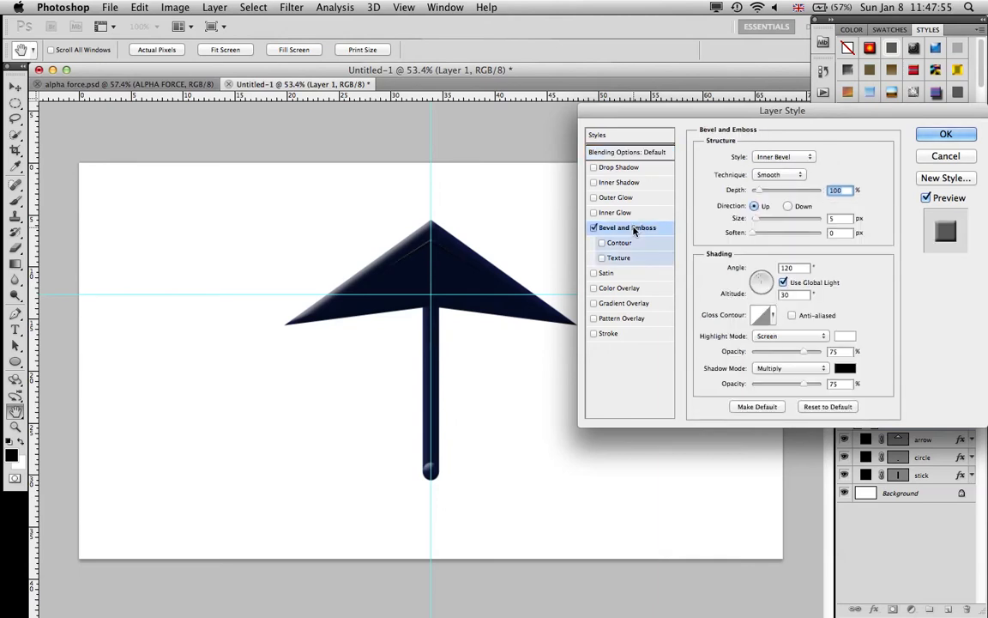
pyautogui.moveTo(757, 192); pyautogui.dragTo(841, 217)
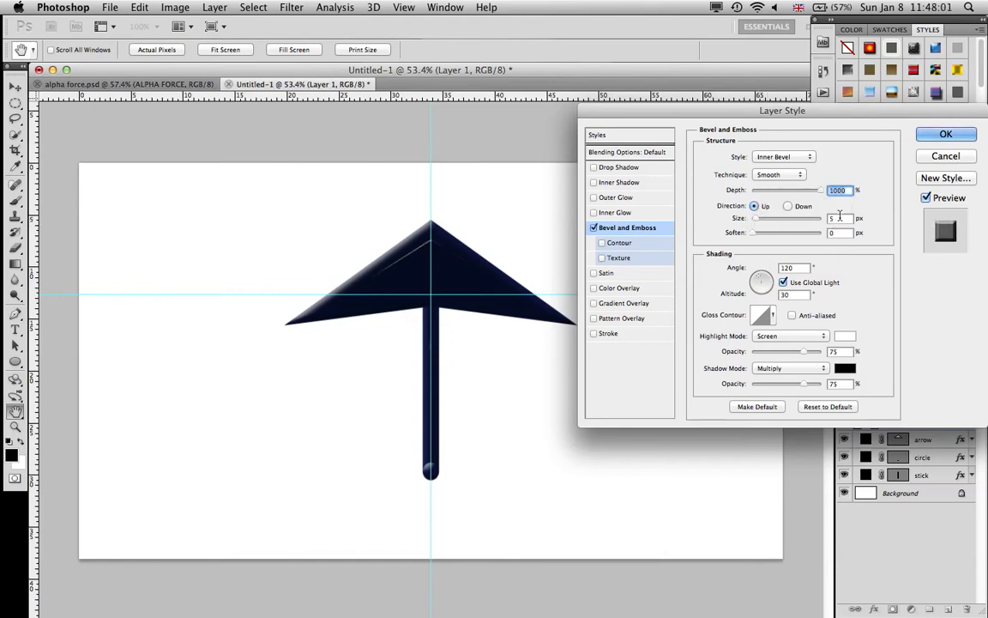
pyautogui.click(840, 217)
pyautogui.write('7')
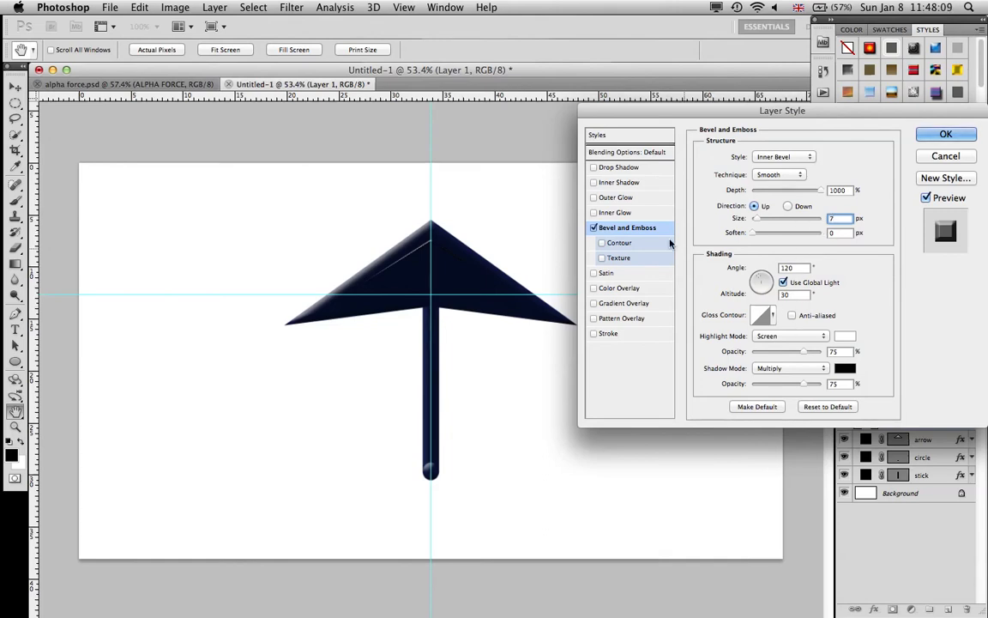
# Step: Add an Outer Glow to the chevron layer with 100% opacity and colour #0042ff
pyautogui.click(625, 198)
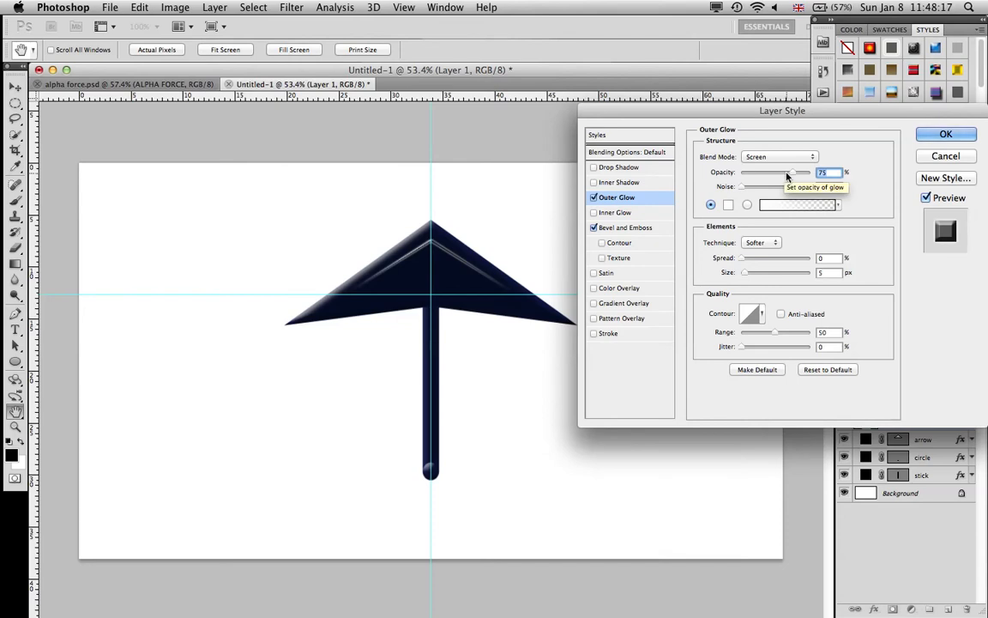
pyautogui.moveTo(794, 176); pyautogui.dragTo(822, 172)
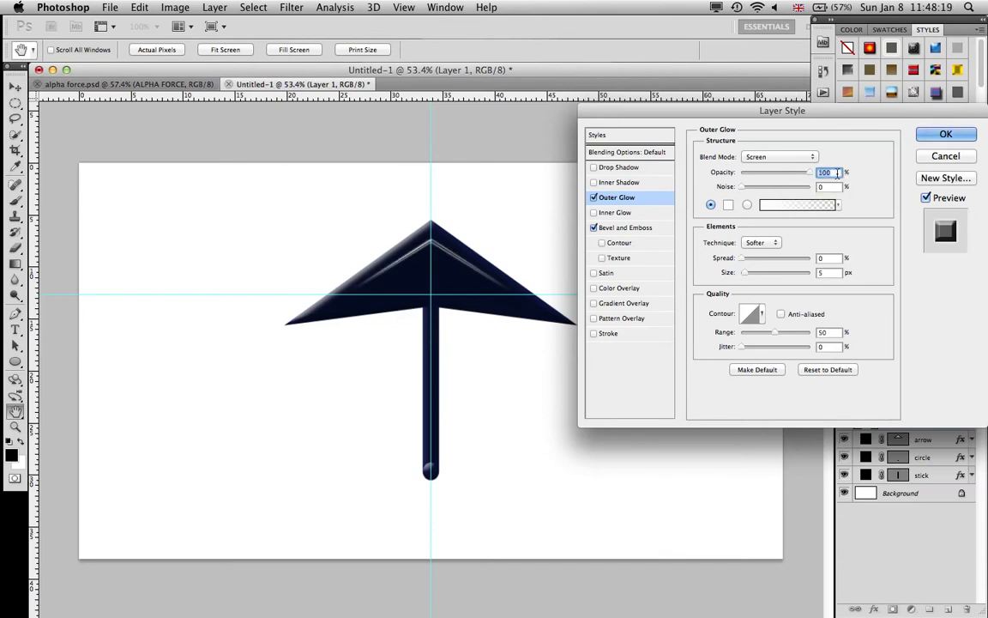
pyautogui.click(728, 204)
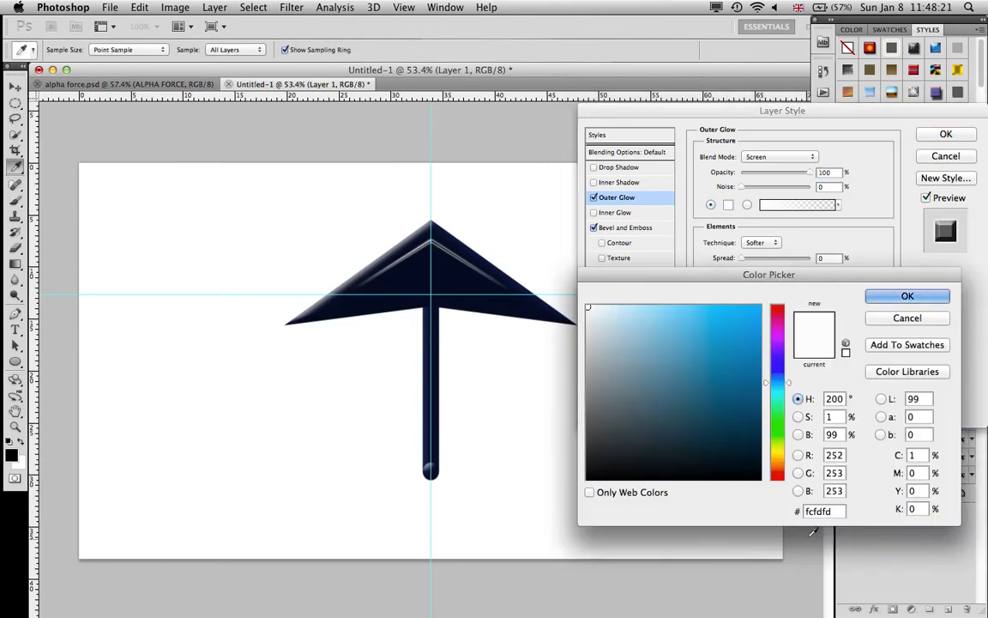
pyautogui.doubleClick(806, 512)
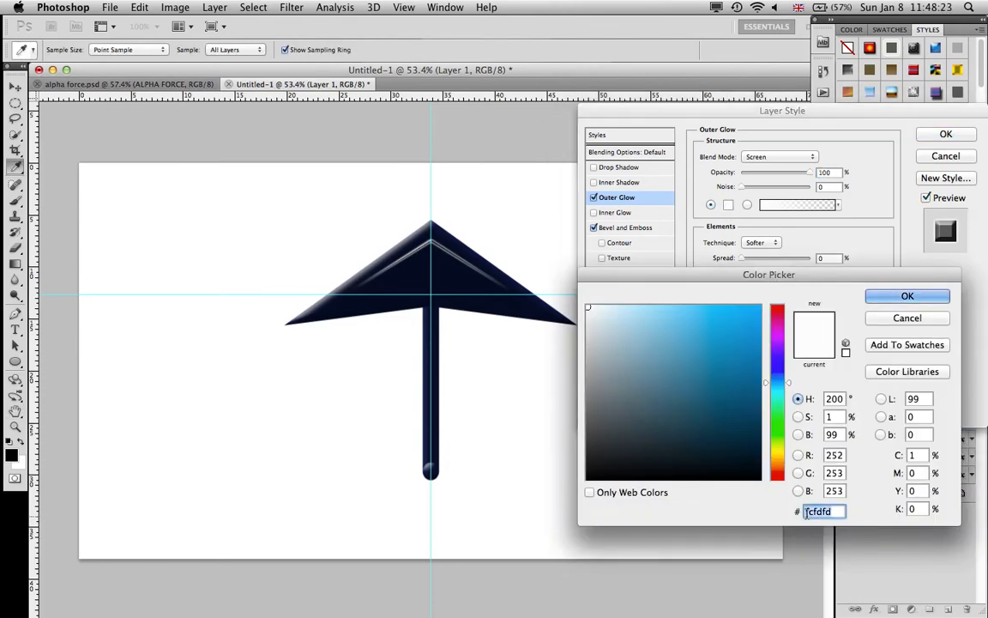
pyautogui.write('0')
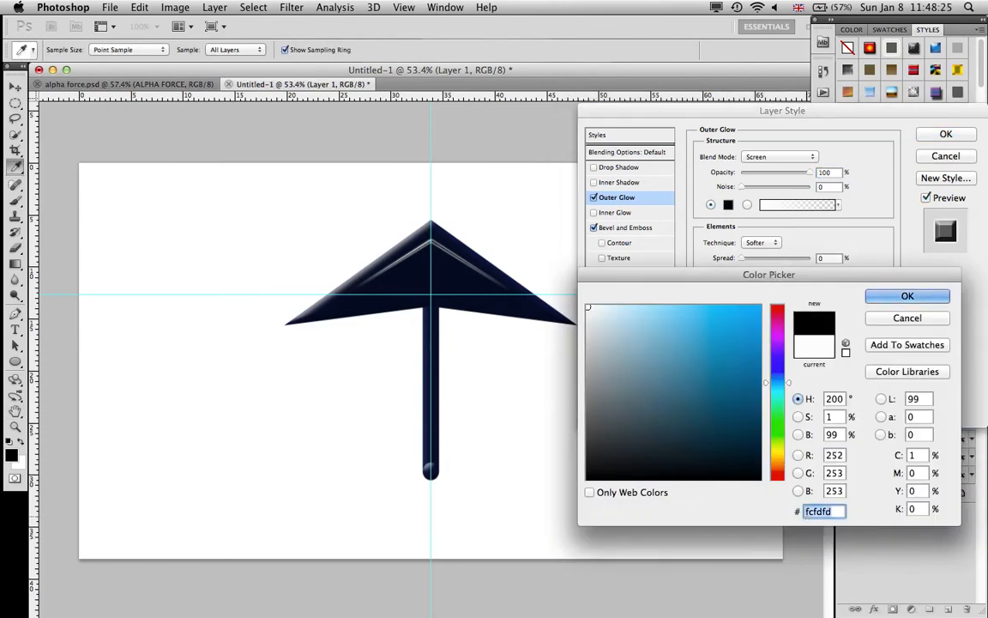
pyautogui.write('042')
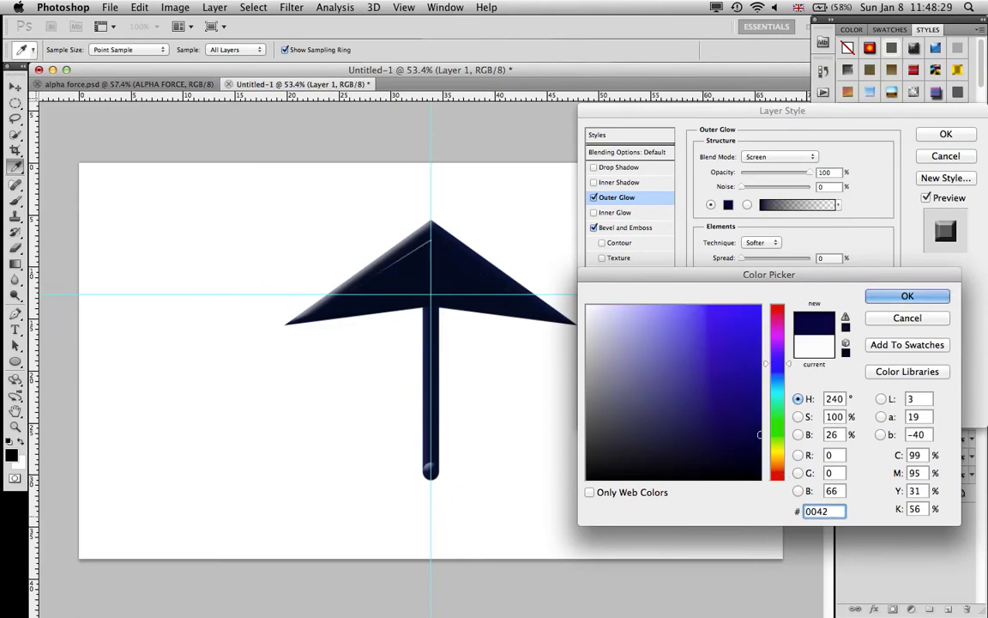
pyautogui.write('ff')
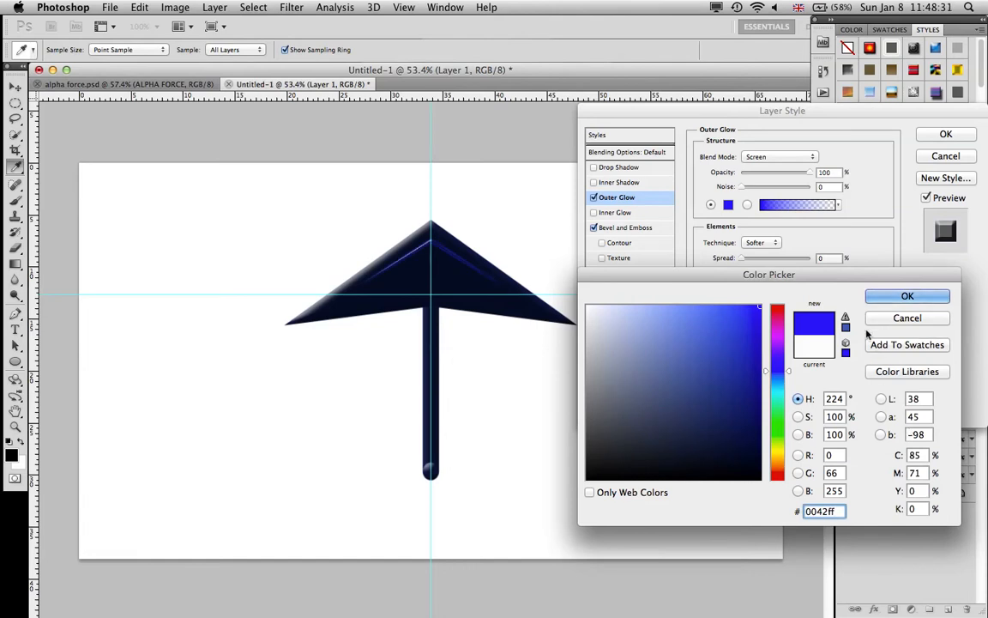
pyautogui.click(875, 297)
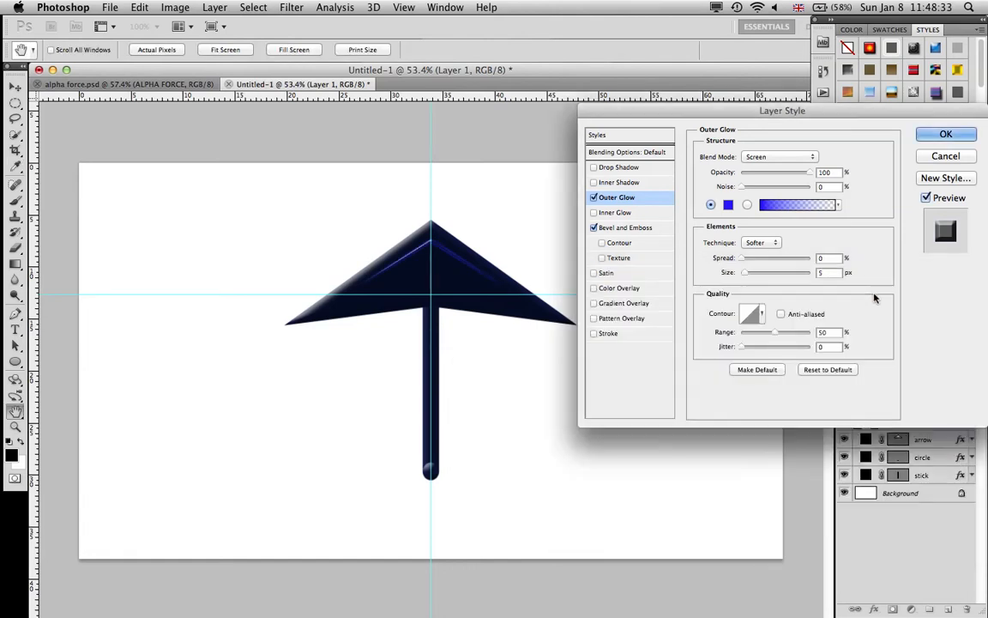
# Step: Add an Inner Shadow in colour #1b3c99 with distance 30000 px, choke 100% and size 250 px
pyautogui.click(616, 183)
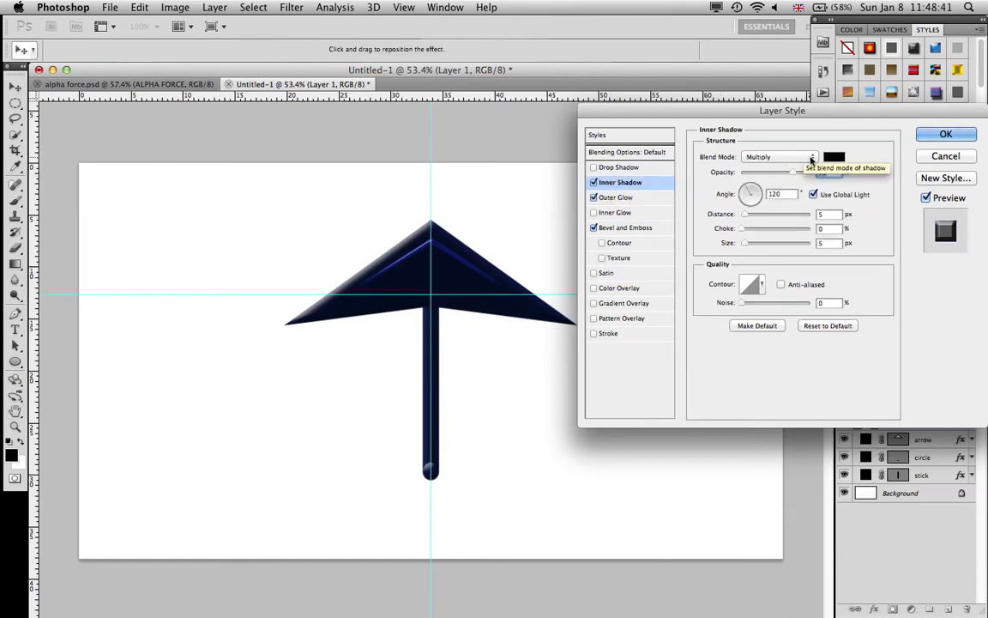
pyautogui.click(833, 158)
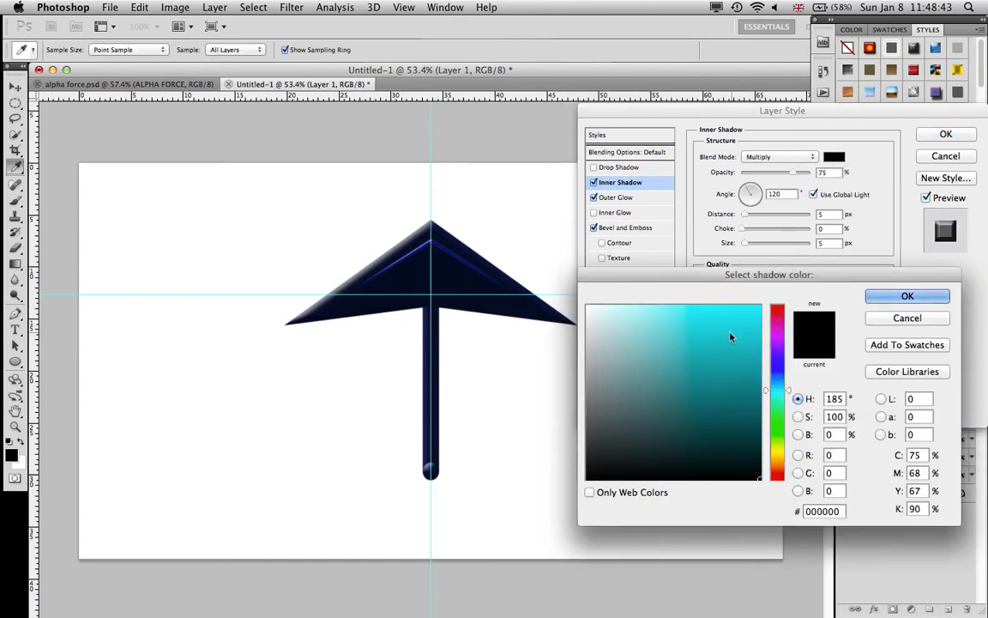
pyautogui.click(806, 512)
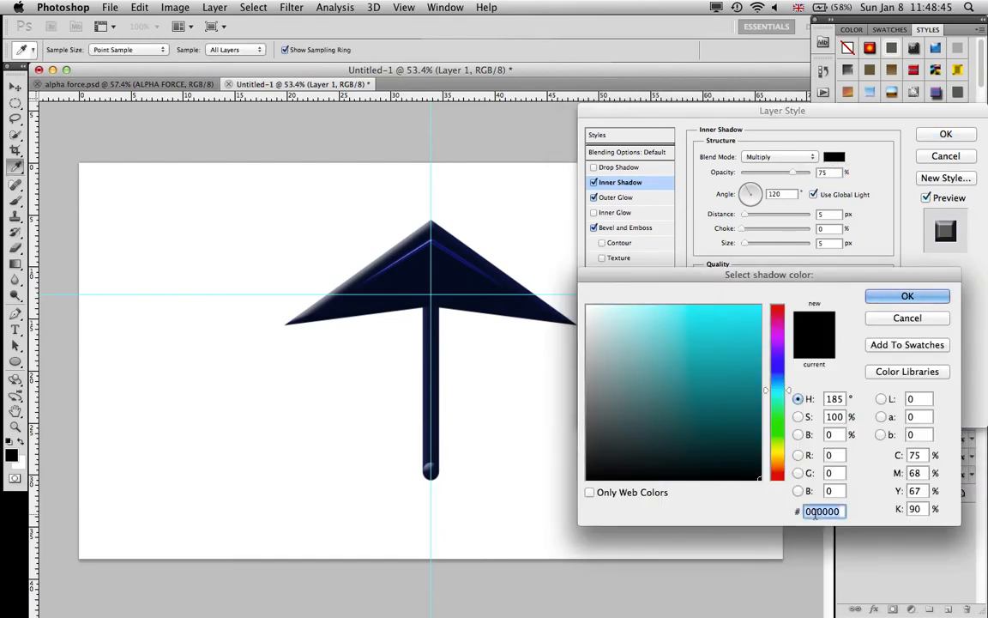
pyautogui.write('1')
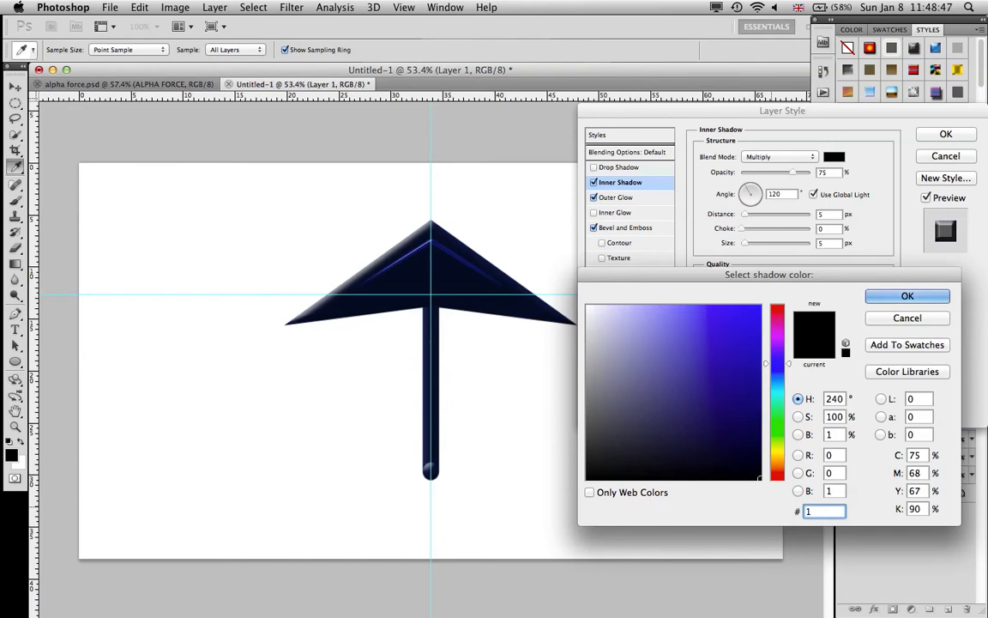
pyautogui.write('b')
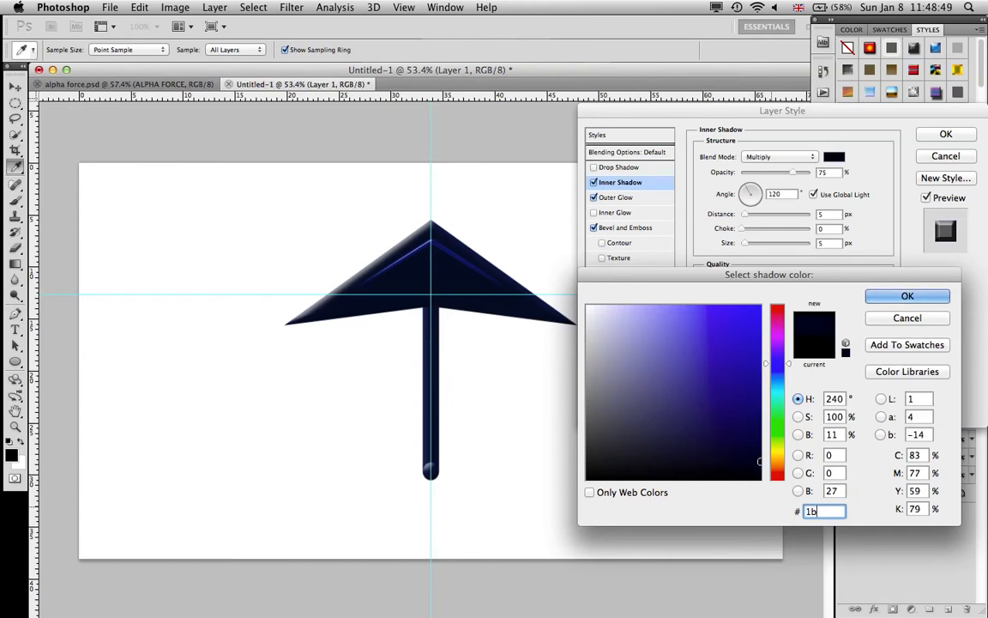
pyautogui.write('3c')
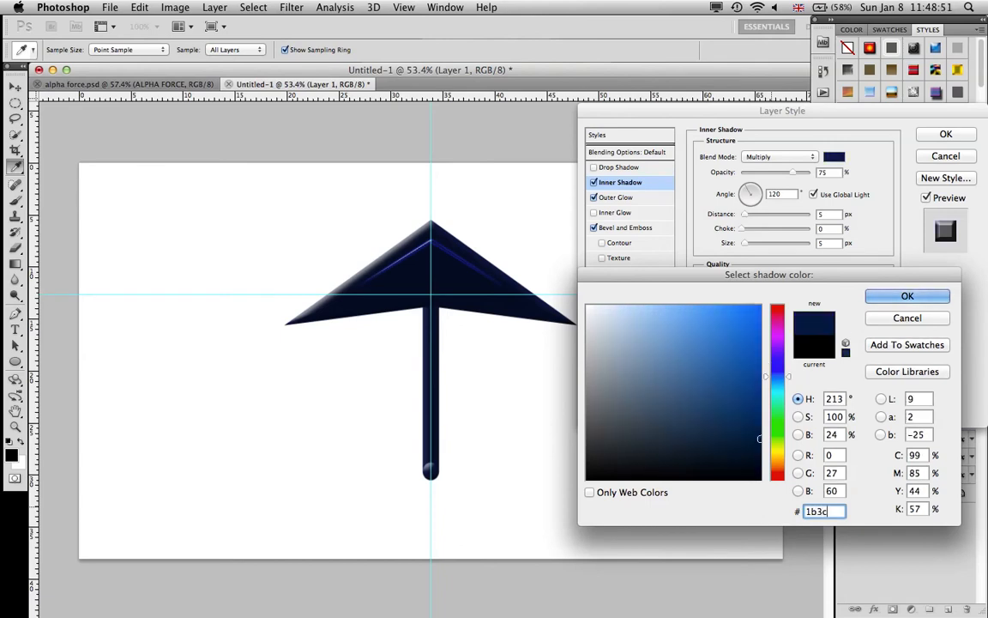
pyautogui.write('99')
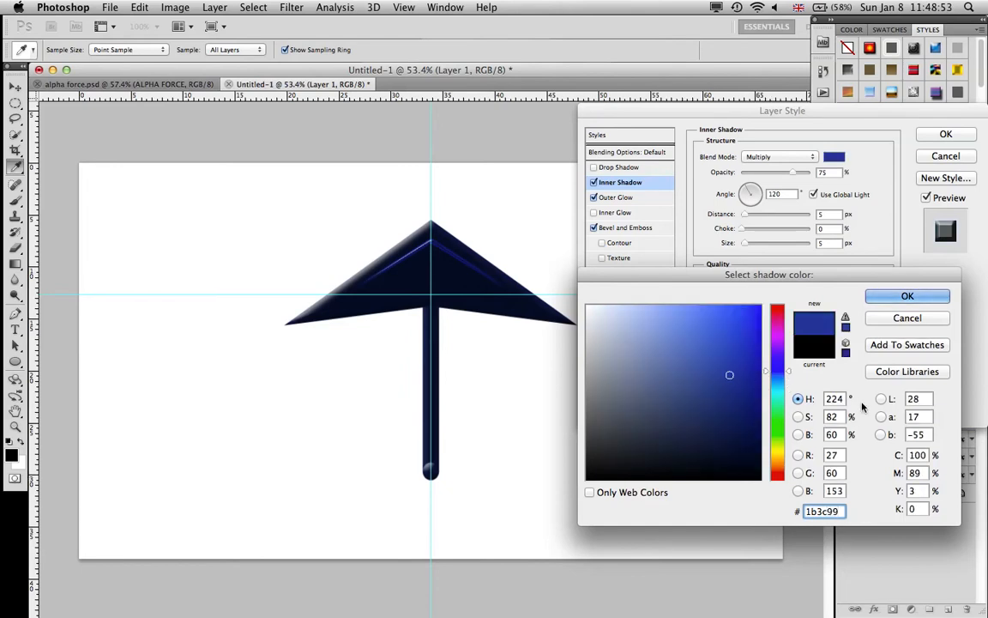
pyautogui.click(884, 298)
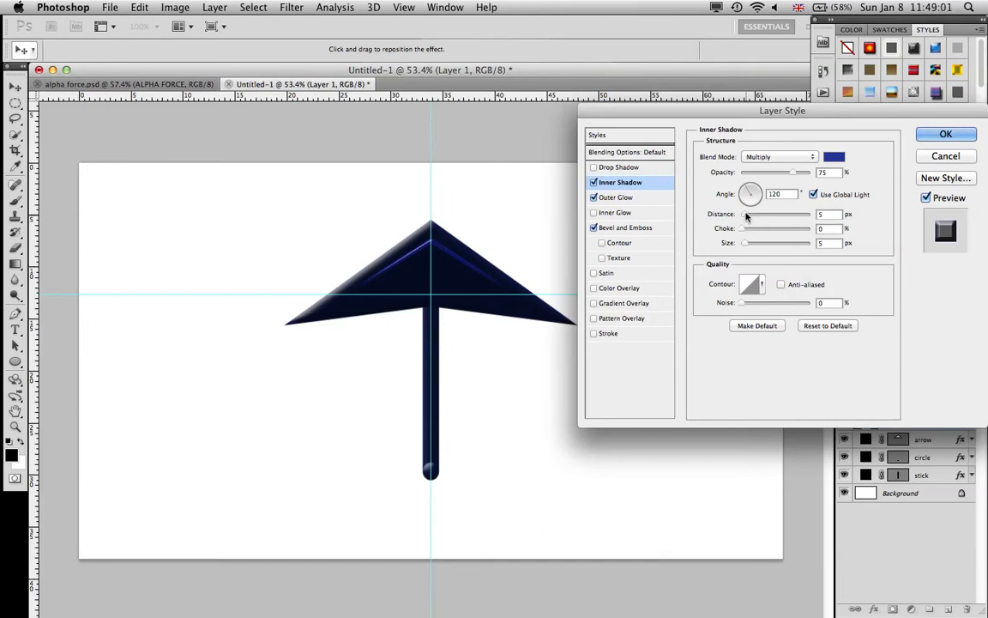
pyautogui.moveTo(746, 214); pyautogui.dragTo(878, 236)
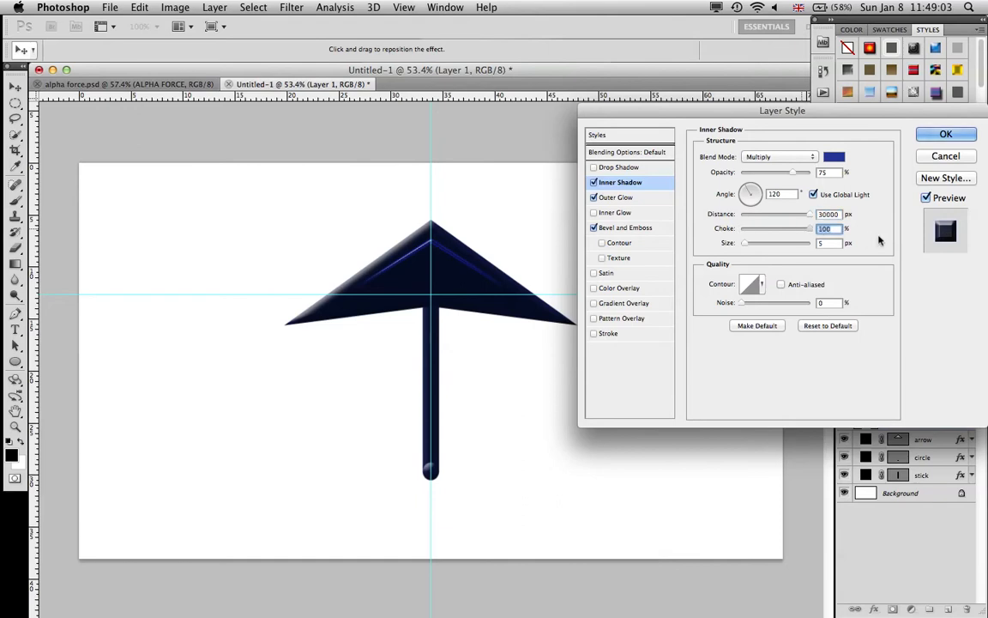
pyautogui.click(809, 244)
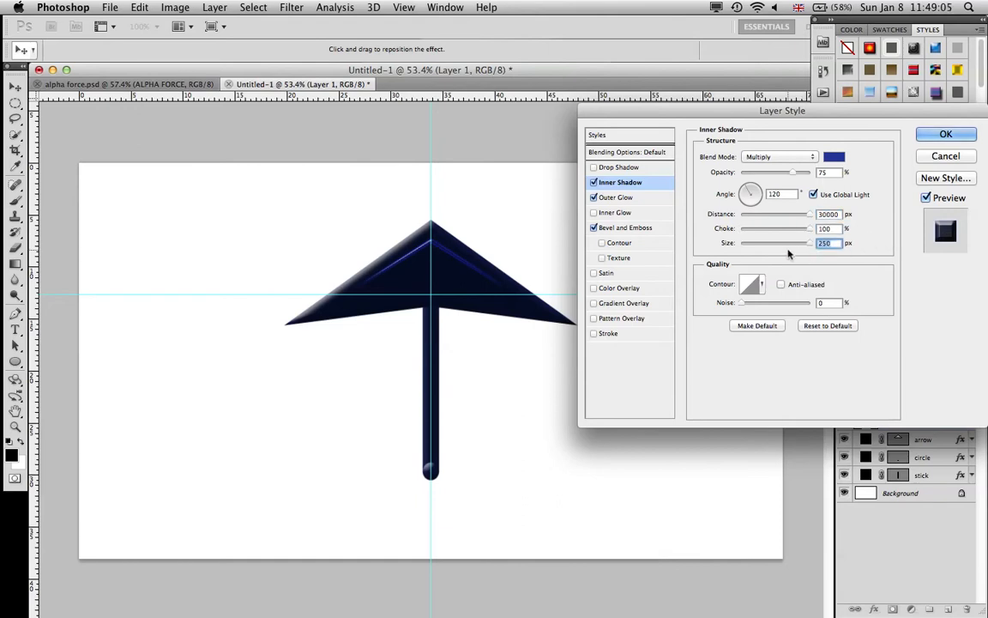
# Step: Add a Drop Shadow to the chevron layer in colour #85a2f6
pyautogui.click(606, 168)
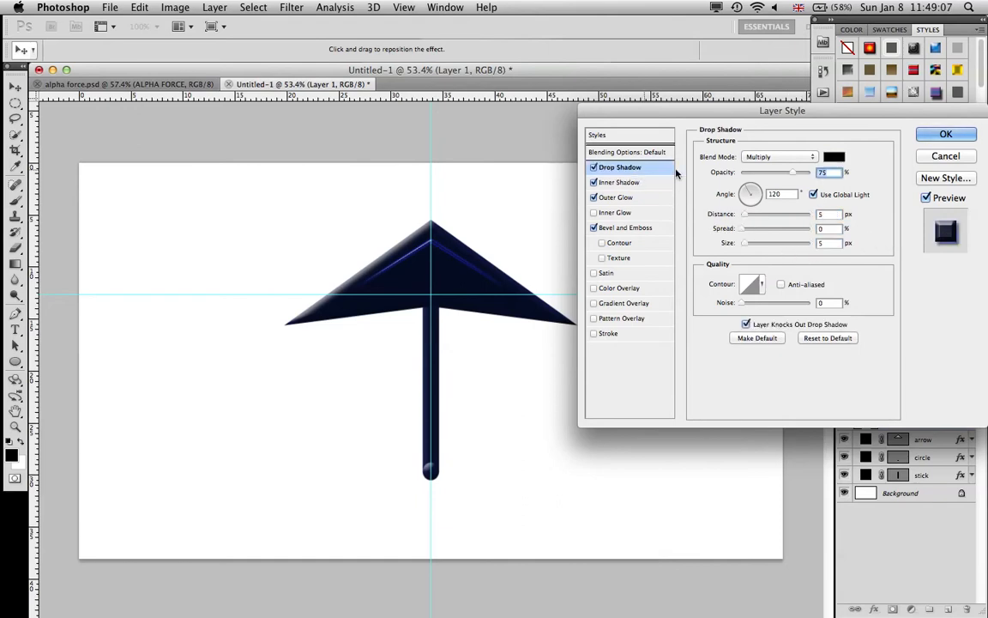
pyautogui.click(833, 156)
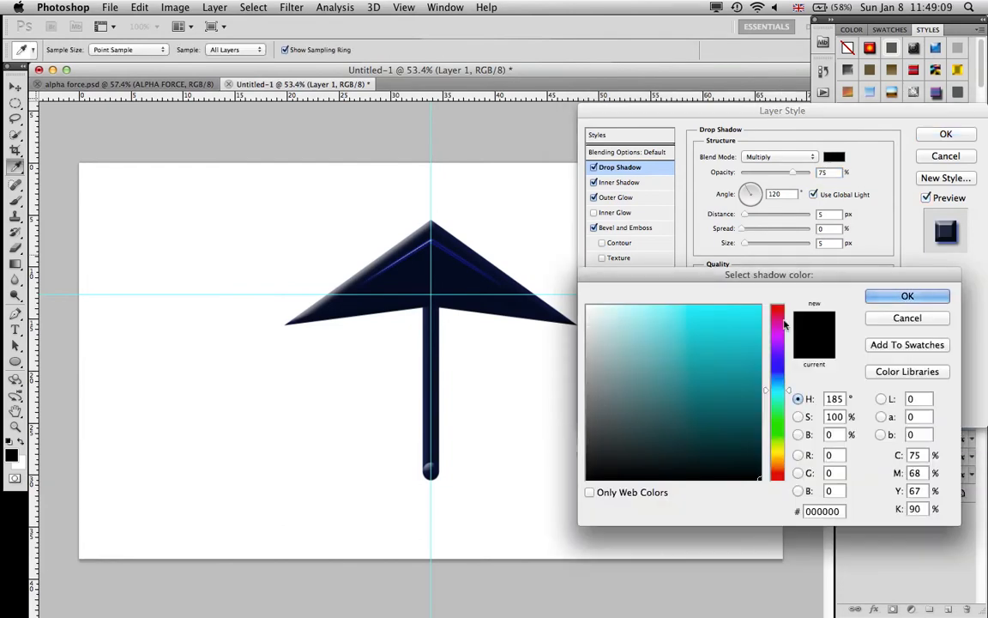
pyautogui.click(813, 510)
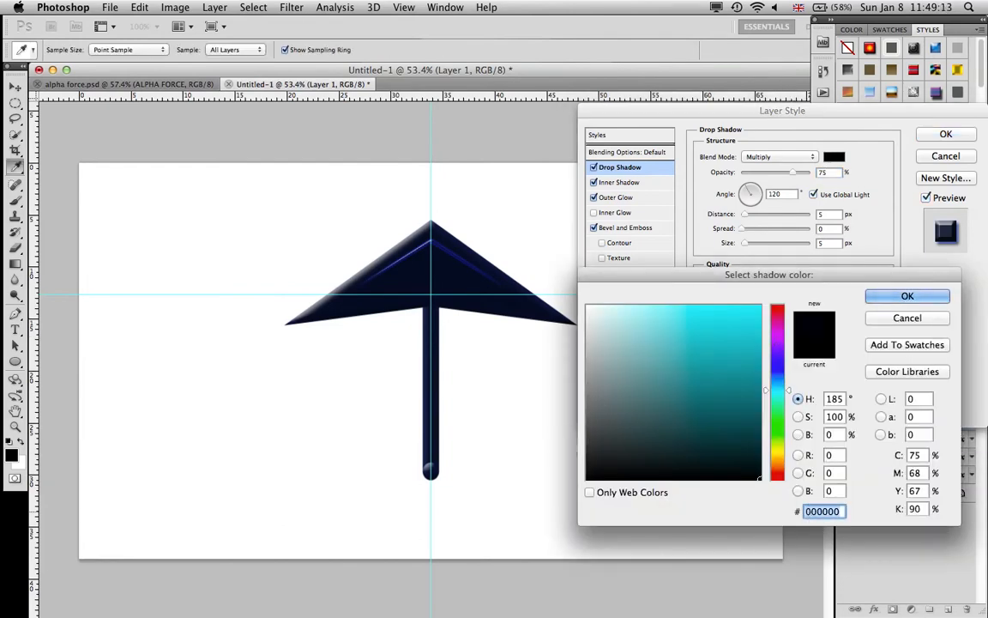
pyautogui.write('85a')
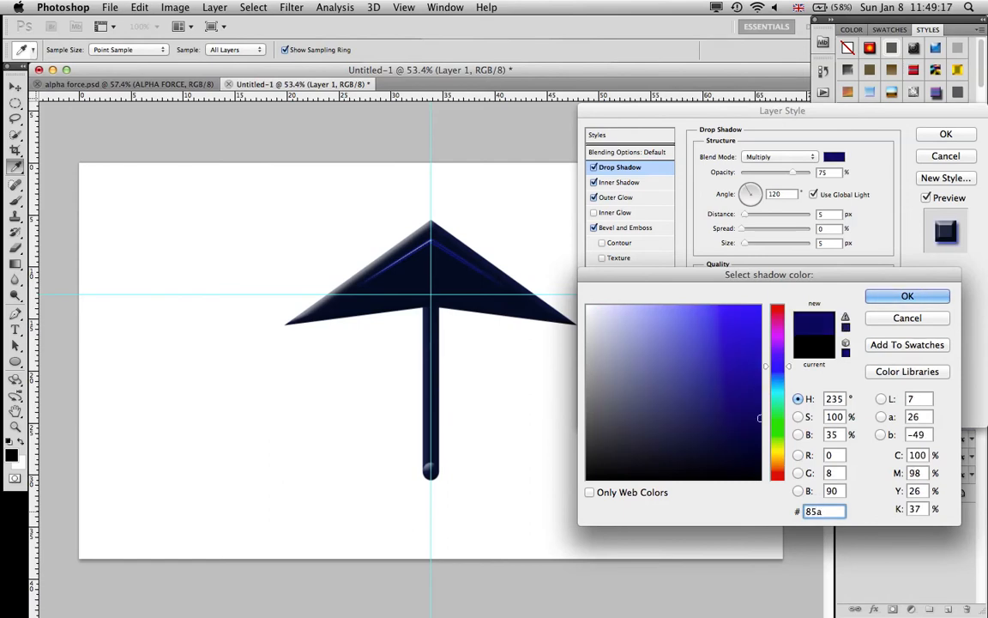
pyautogui.write('2')
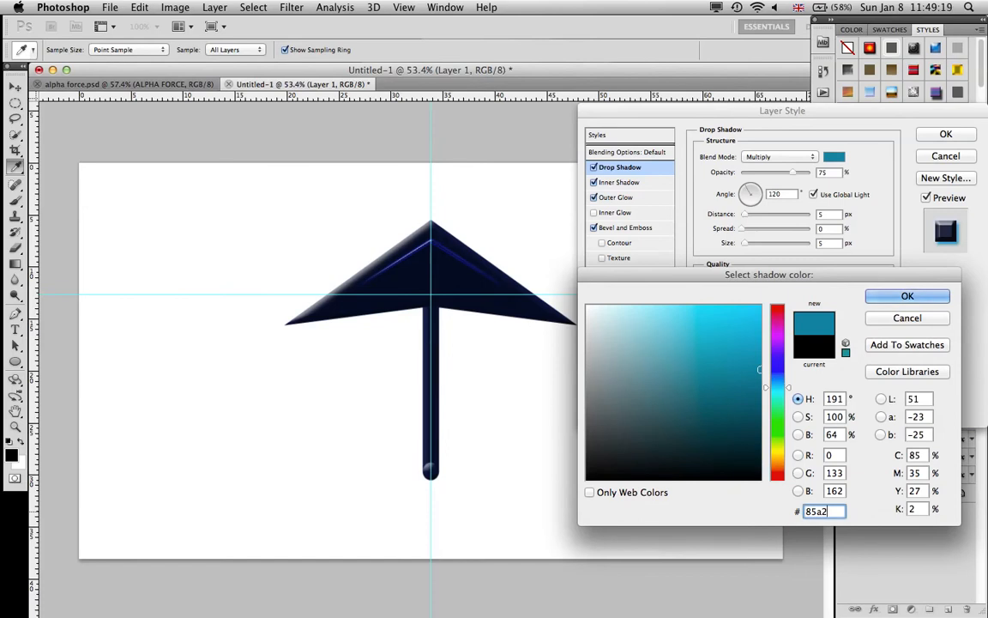
pyautogui.write('f6')
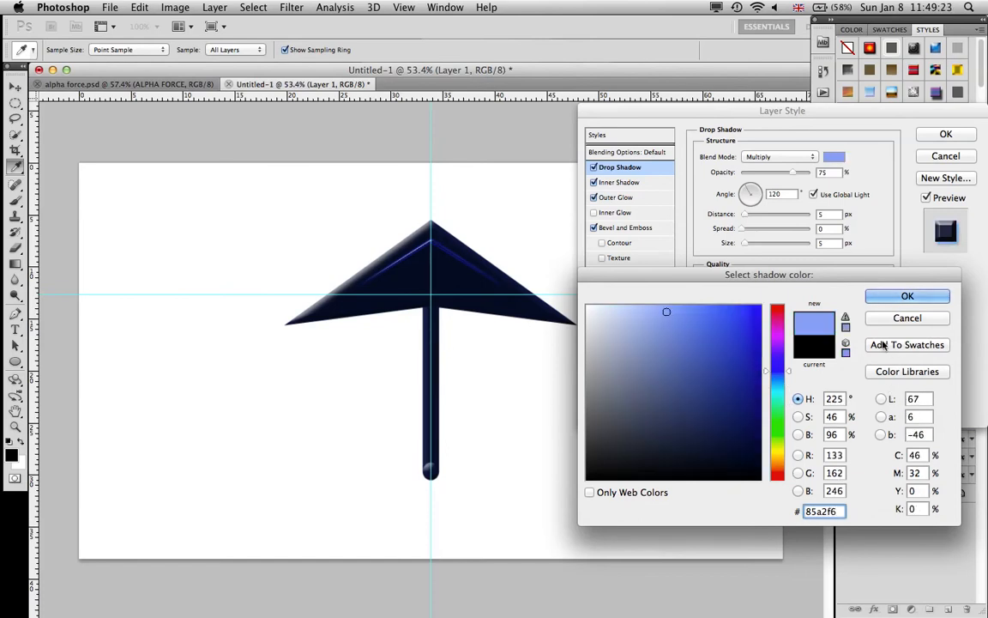
pyautogui.click(878, 295)
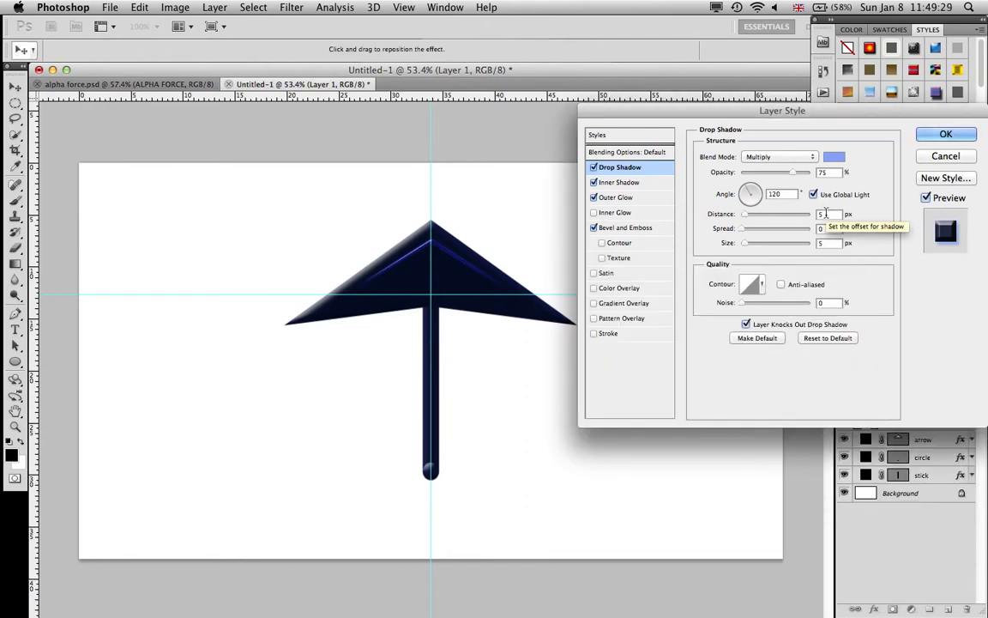
# Step: Set the Drop Shadow's distance and size to 7 px and apply the layer style
pyautogui.click(825, 213)
pyautogui.write('7')
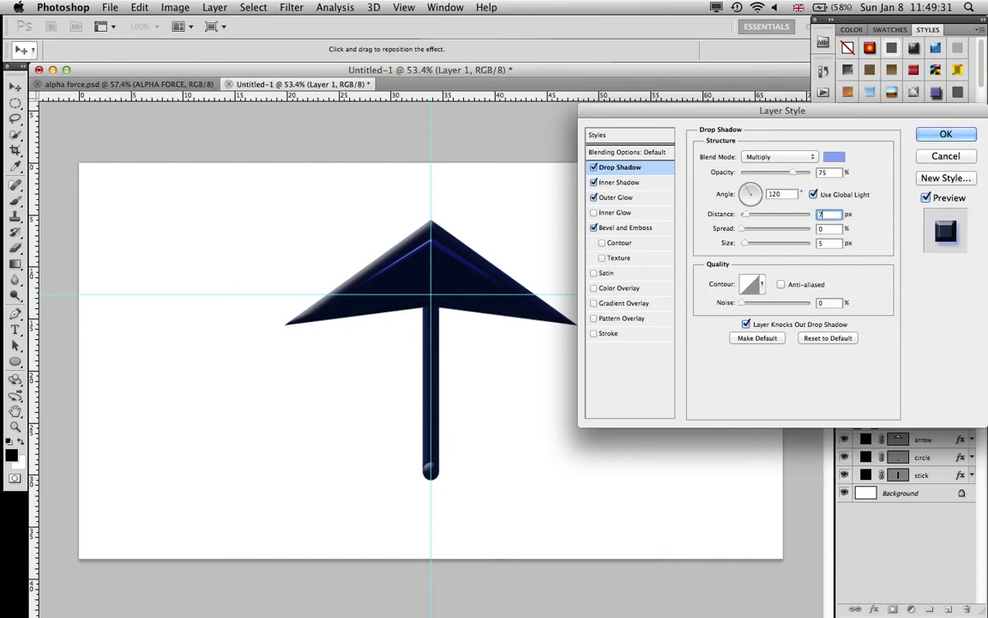
pyautogui.press('Tab')
pyautogui.press('Tab')
pyautogui.write('7')
pyautogui.click(945, 134)
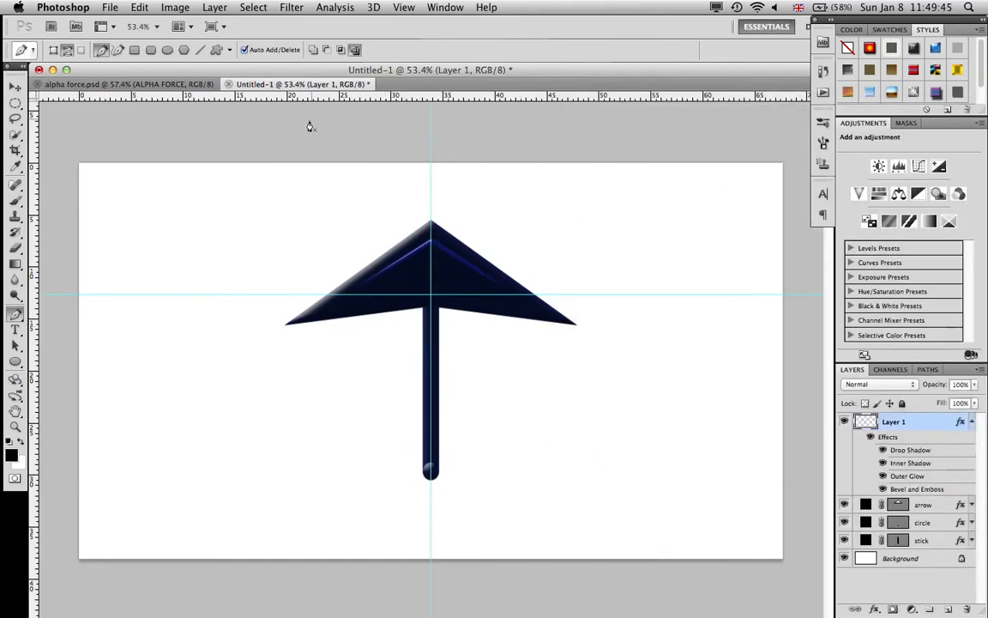
# Step: Check the reference logo in alpha force.psd and rename the styled chevron layer as light top
pyautogui.click(185, 84)
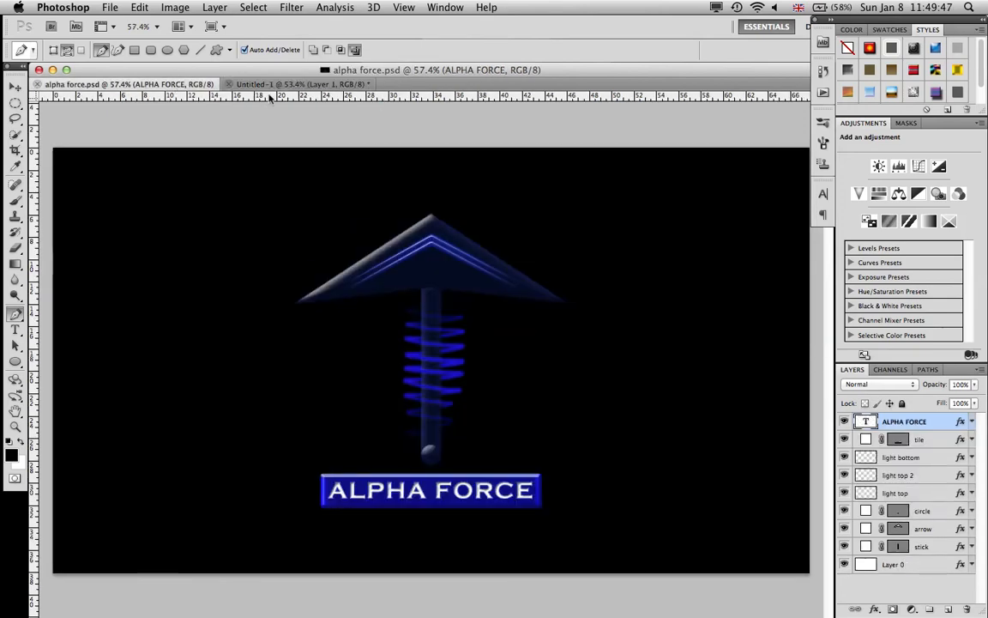
pyautogui.click(295, 84)
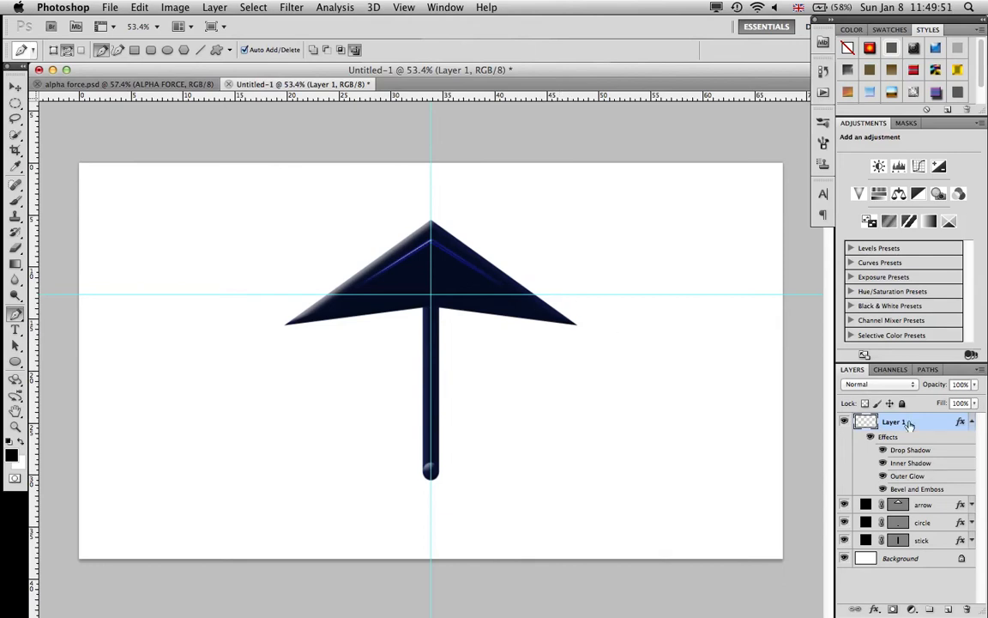
pyautogui.click(972, 422)
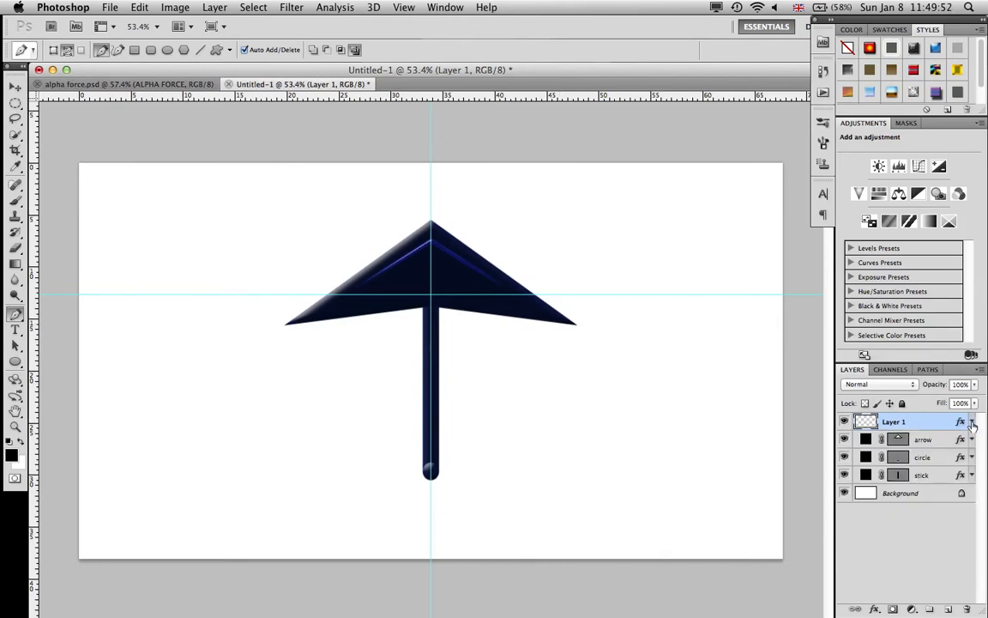
pyautogui.doubleClick(894, 422)
pyautogui.write('light top')
pyautogui.press('Return')
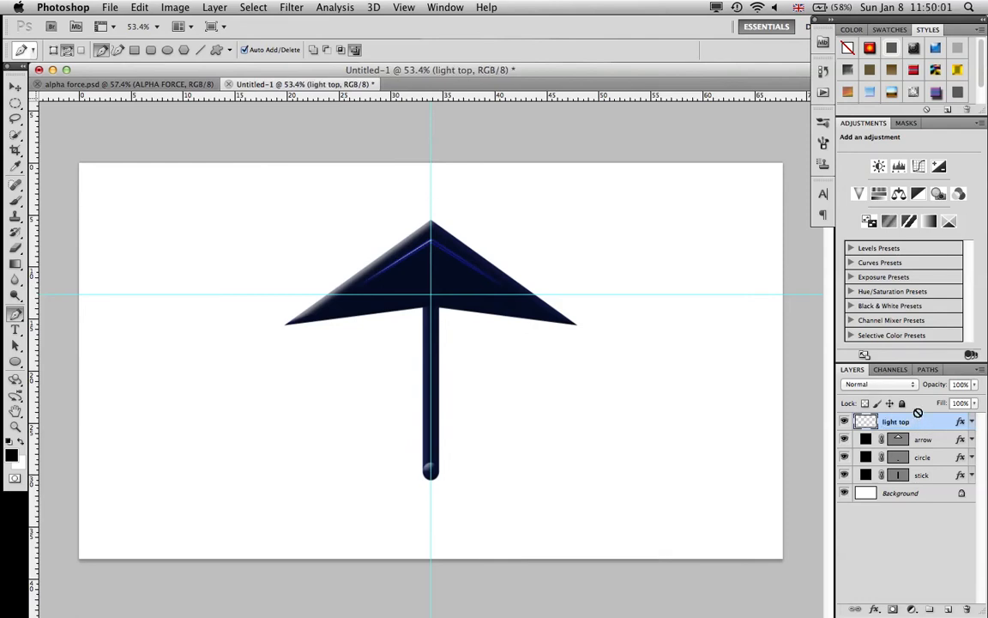
# Step: Duplicate the light top layer and nudge the copy slightly down the arrowhead, to a Y position of 298.48 px
pyautogui.press('super+j')
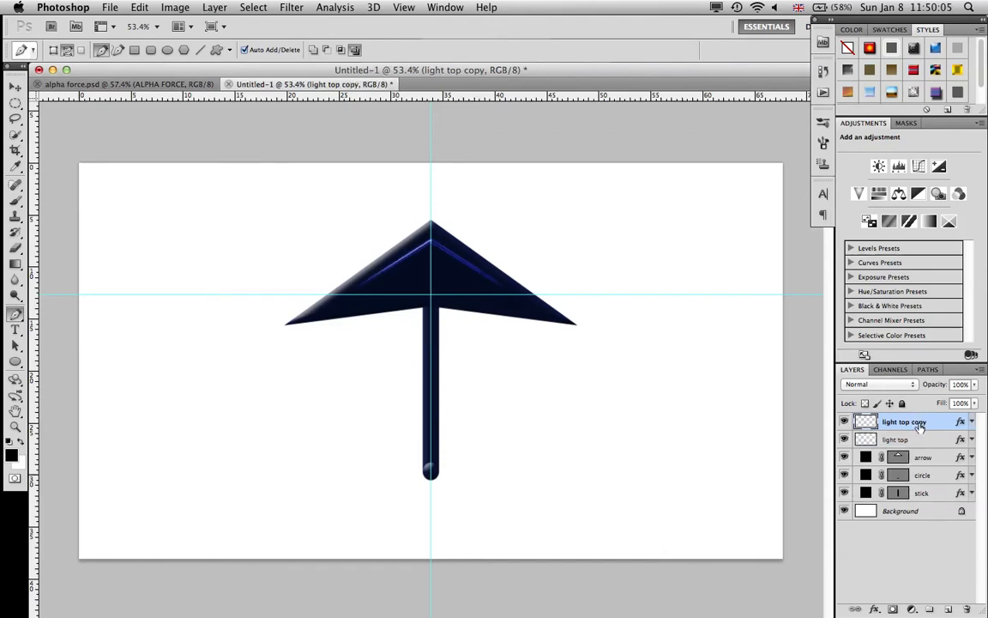
pyautogui.press('super+t')
pyautogui.press('Down')
pyautogui.press('Down')
pyautogui.press('Down')
pyautogui.press('Down')
pyautogui.press('Down')
pyautogui.press('Down')
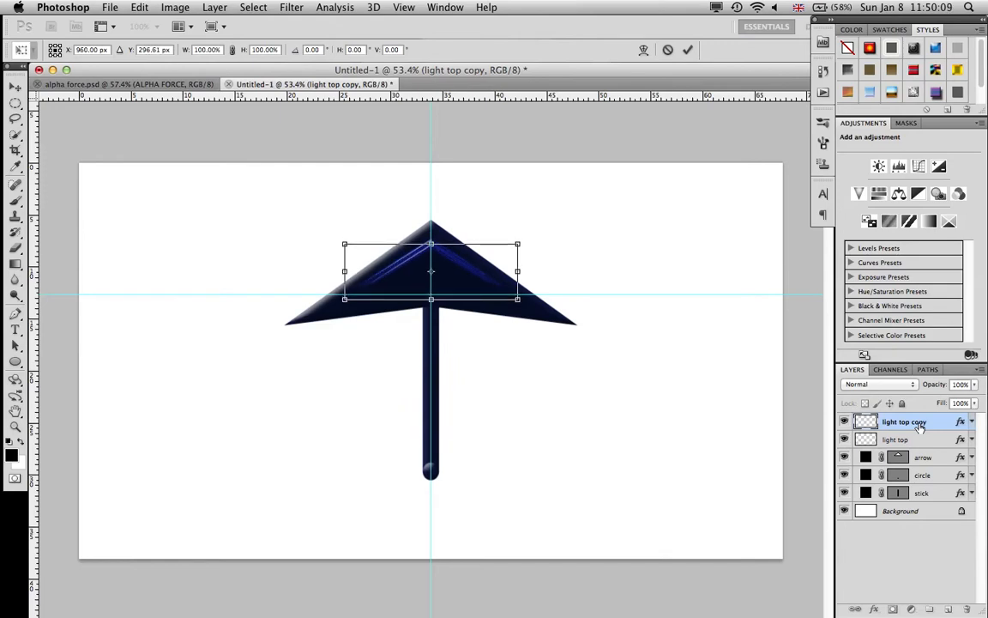
pyautogui.press('Down')
pyautogui.press('Down')
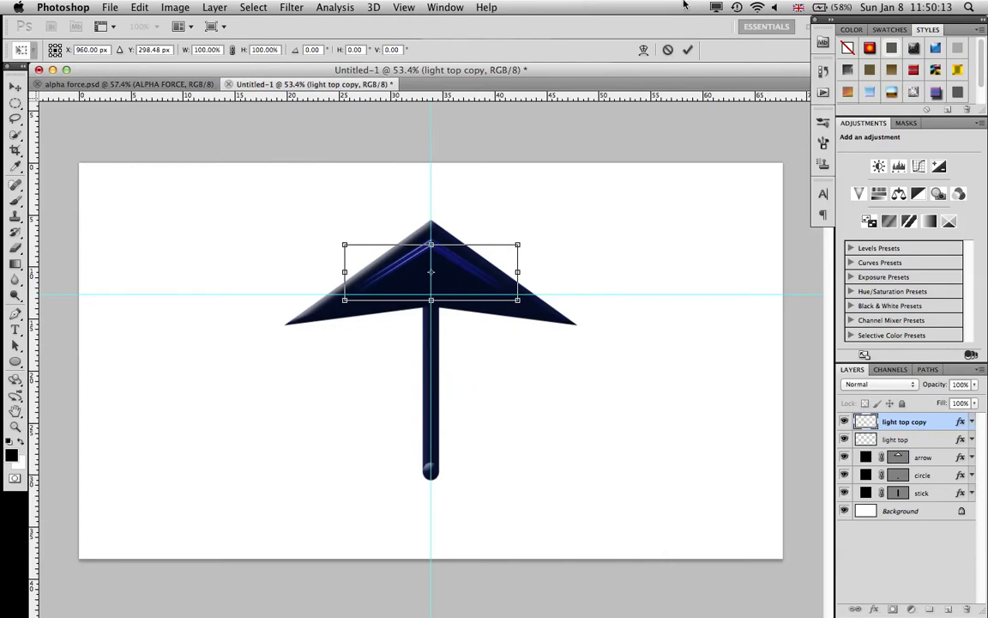
pyautogui.click(687, 49)
pyautogui.press('p')
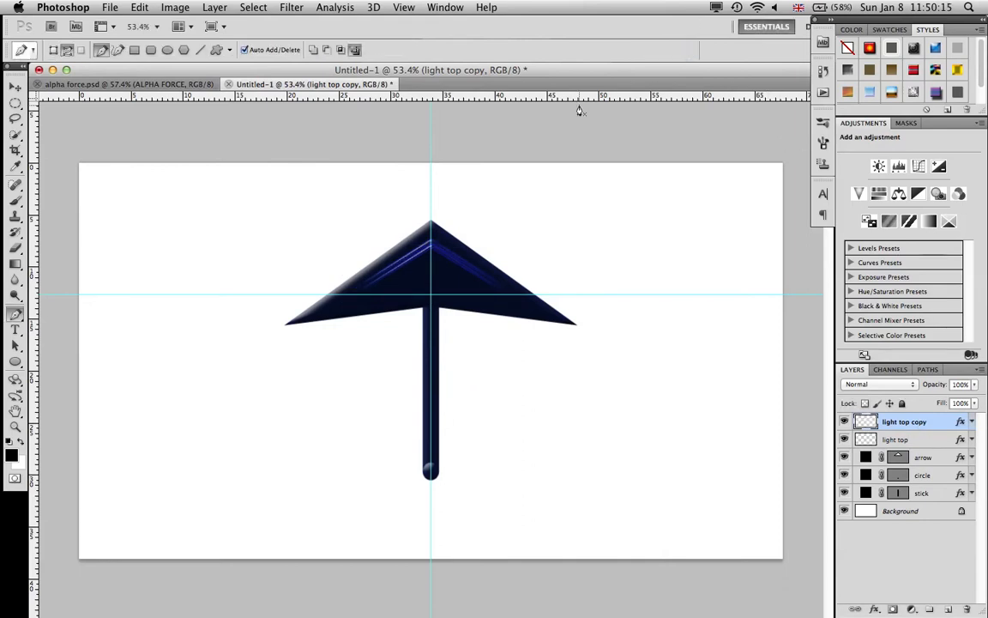
# Step: Rename the duplicated chevron layer as light top 2
pyautogui.doubleClick(922, 422)
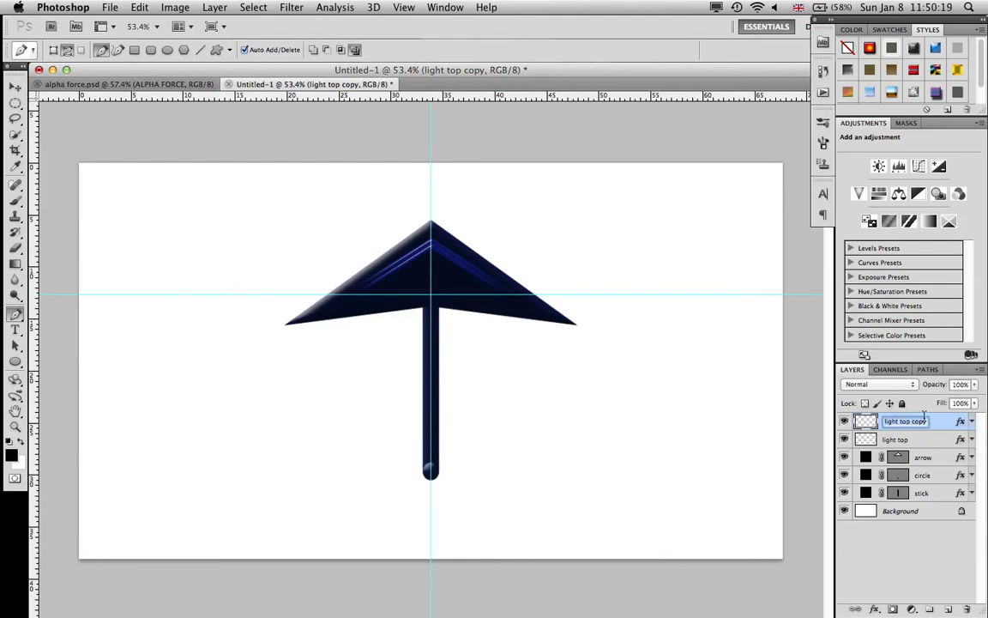
pyautogui.click(925, 420)
pyautogui.write('2')
pyautogui.press('Return')
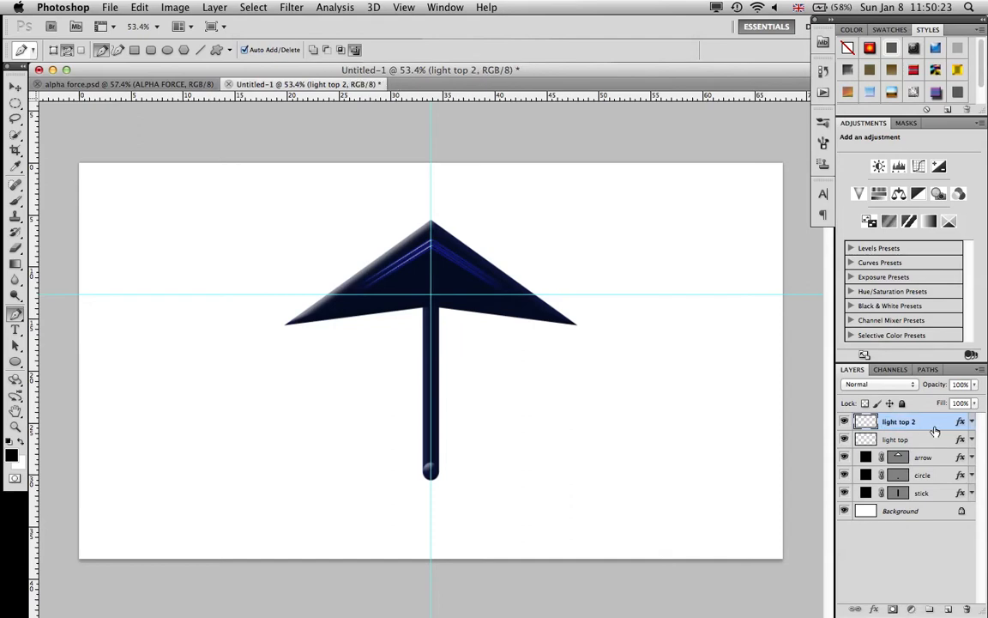
# Step: Add a new layer above light top 2 and look at the coil around the shaft in alpha force.psd
pyautogui.click(946, 610)
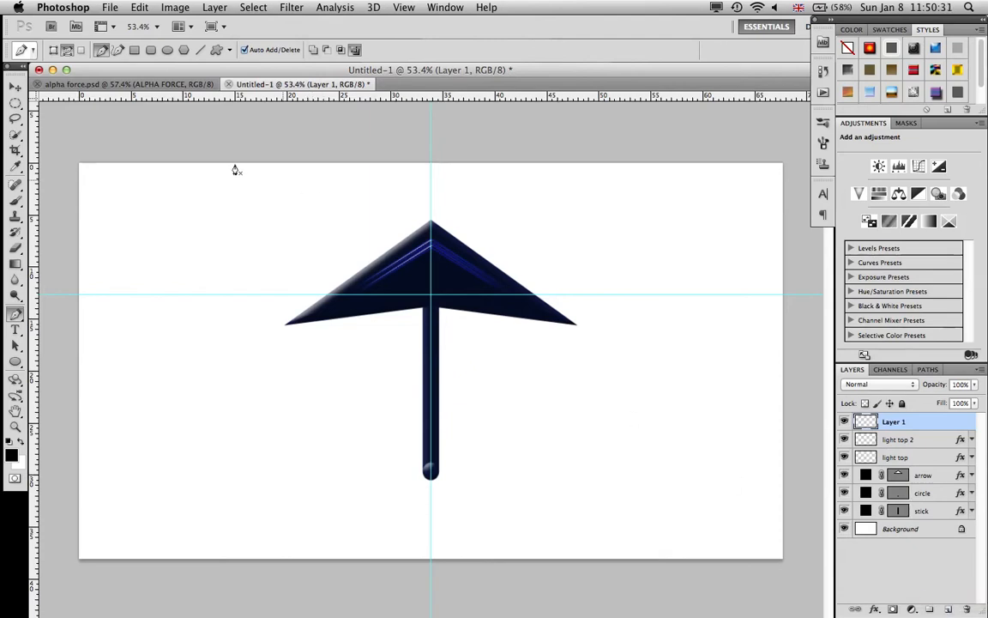
pyautogui.click(144, 81)
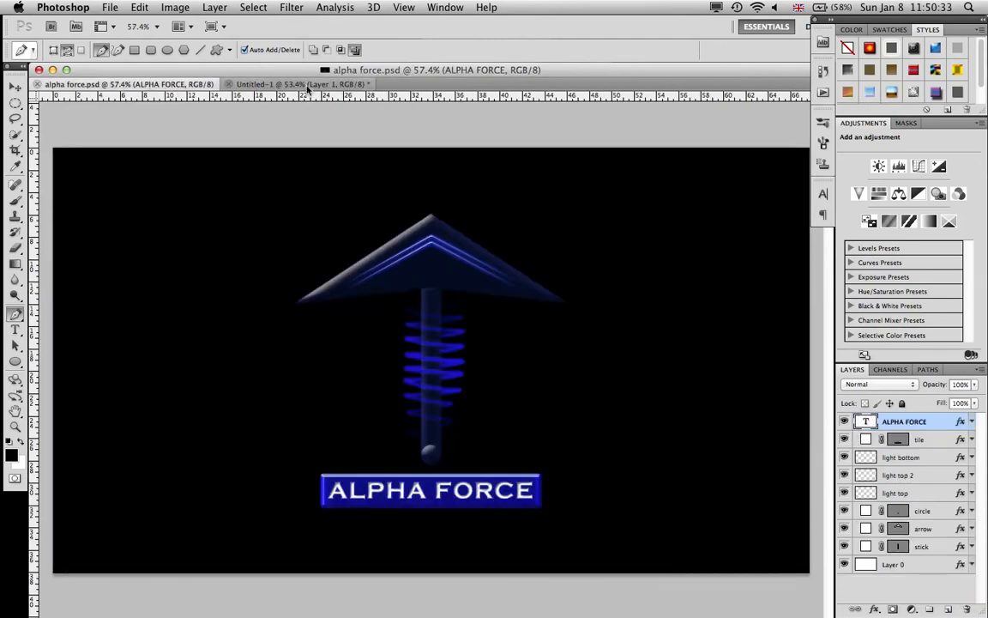
pyautogui.click(280, 83)
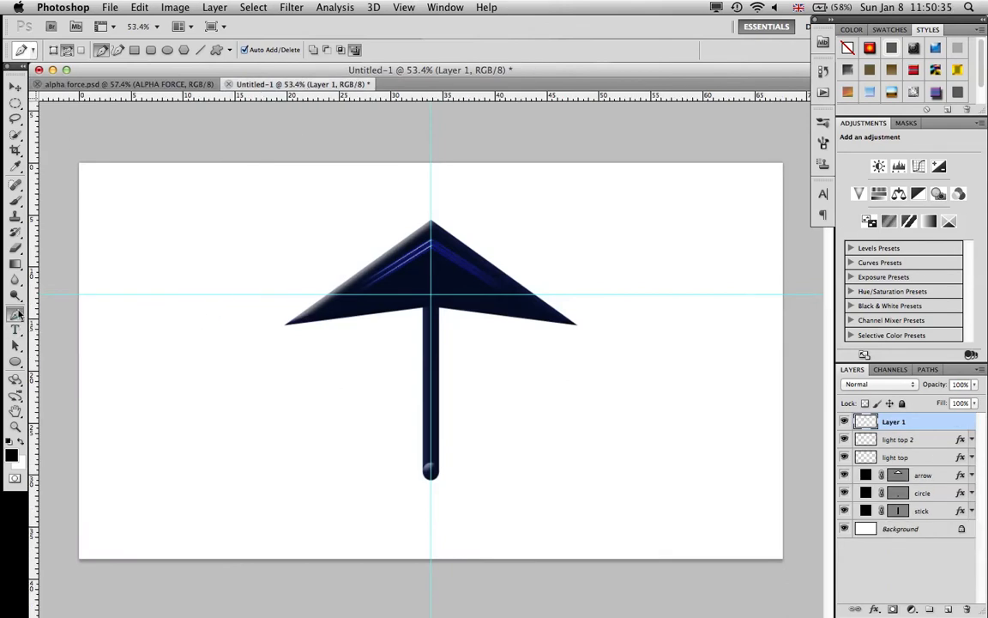
# Step: Draw a curved zigzag path with the Pen tool that winds up the shaft from near its base to just below the arrowhead
pyautogui.click(412, 447)
pyautogui.moveTo(450, 443); pyautogui.dragTo(432, 436)
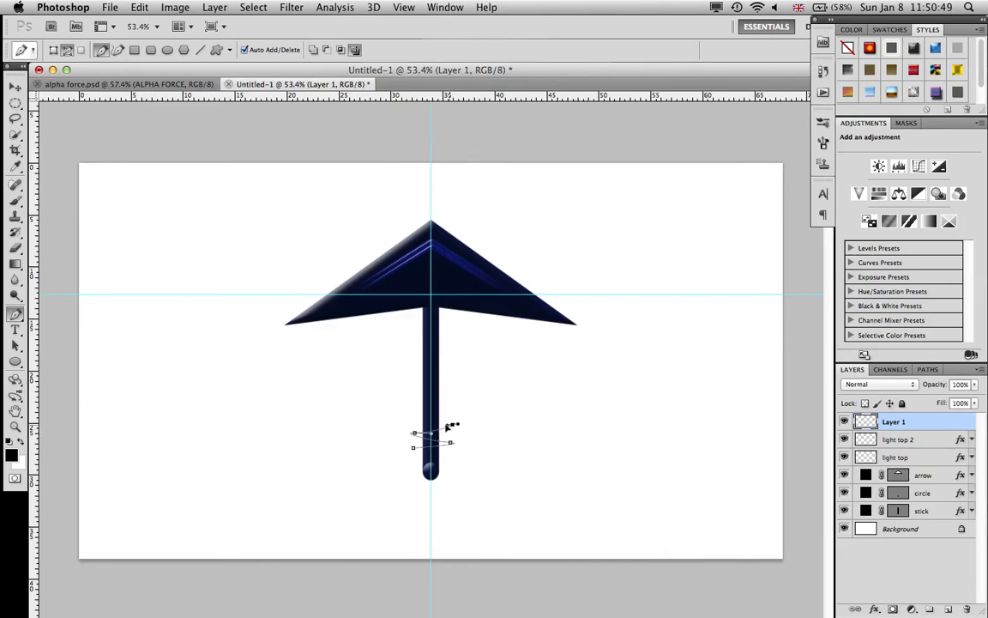
pyautogui.moveTo(452, 425); pyautogui.dragTo(432, 419)
pyautogui.moveTo(452, 409); pyautogui.dragTo(434, 410)
pyautogui.click(415, 399)
pyautogui.moveTo(452, 392); pyautogui.dragTo(429, 349)
pyautogui.press('super+z')
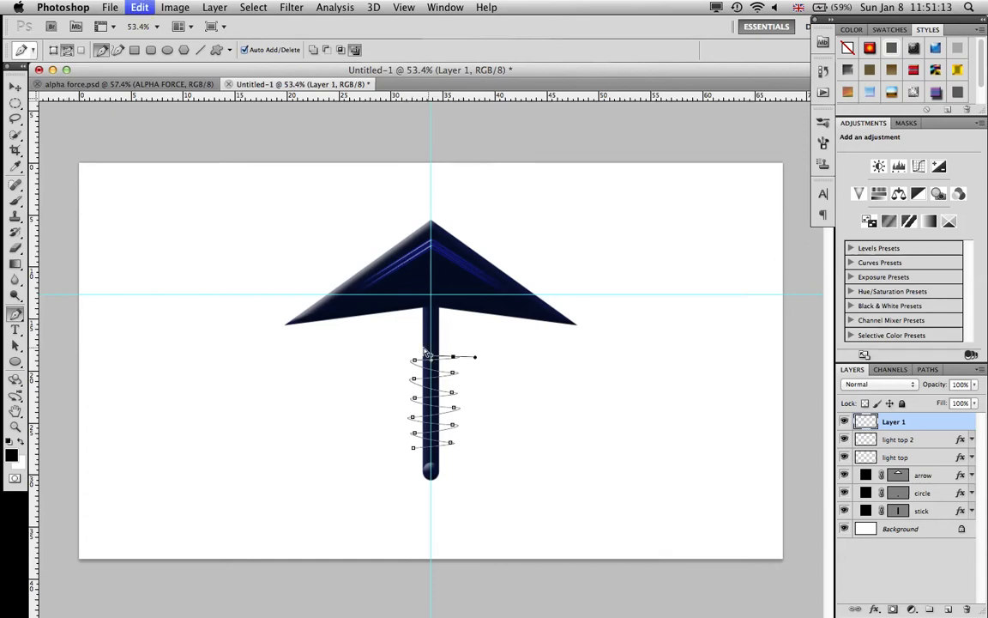
pyautogui.moveTo(425, 353); pyautogui.dragTo(432, 327)
pyautogui.press('super+z')
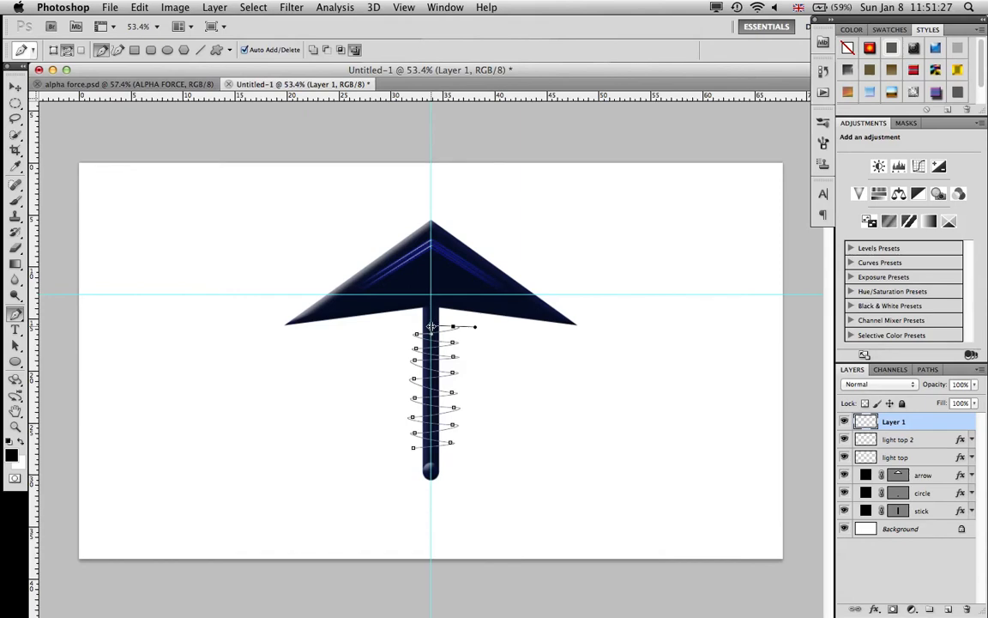
pyautogui.press('super+z')
pyautogui.moveTo(451, 329); pyautogui.dragTo(434, 331)
pyautogui.press('super+z')
pyautogui.moveTo(452, 333); pyautogui.dragTo(434, 334)
pyautogui.click(416, 322)
pyautogui.press('super+alt+z')
pyautogui.press('super+alt+z')
pyautogui.press('super+alt+z')
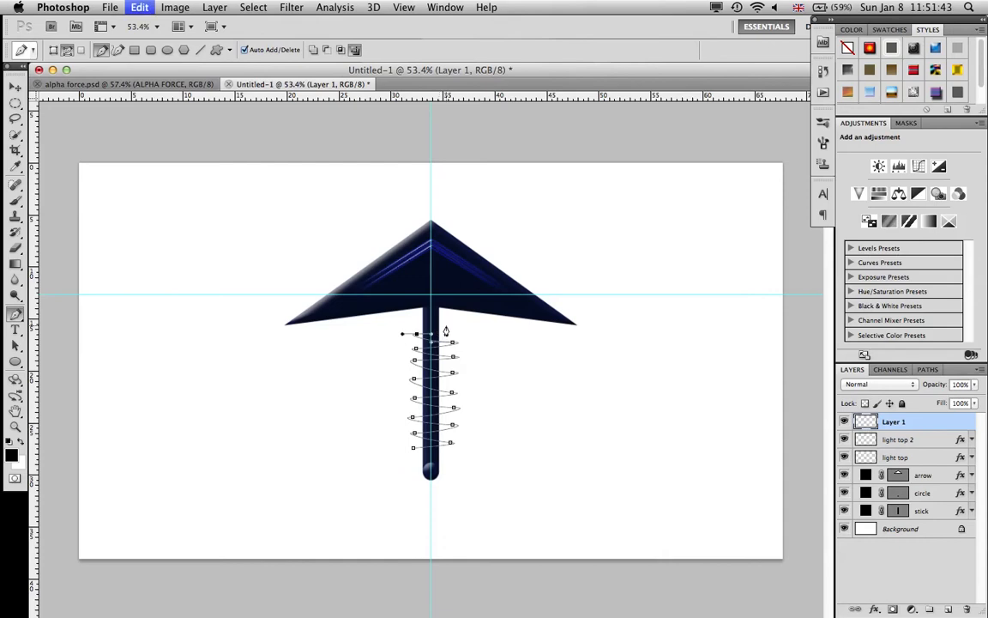
# Step: Complete the coil path with a last curve across the shaft and an end point just below the arrowhead
pyautogui.moveTo(452, 328); pyautogui.dragTo(474, 327)
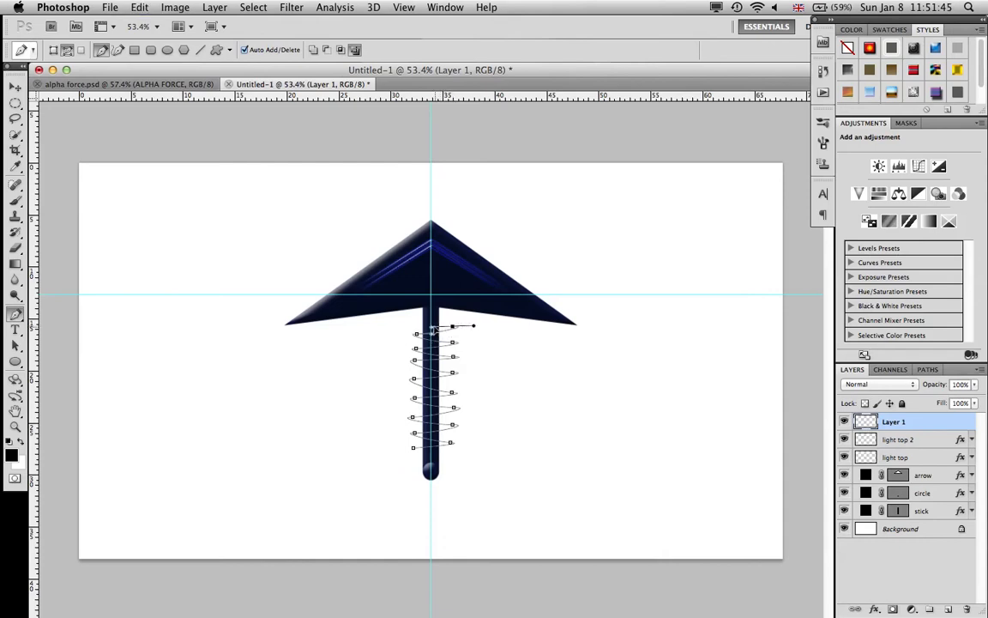
pyautogui.click(414, 322)
# Step: Stroke the coil path using the Brush with Simulate Pressure enabled, and delete the path
pyautogui.rightClick(445, 414)
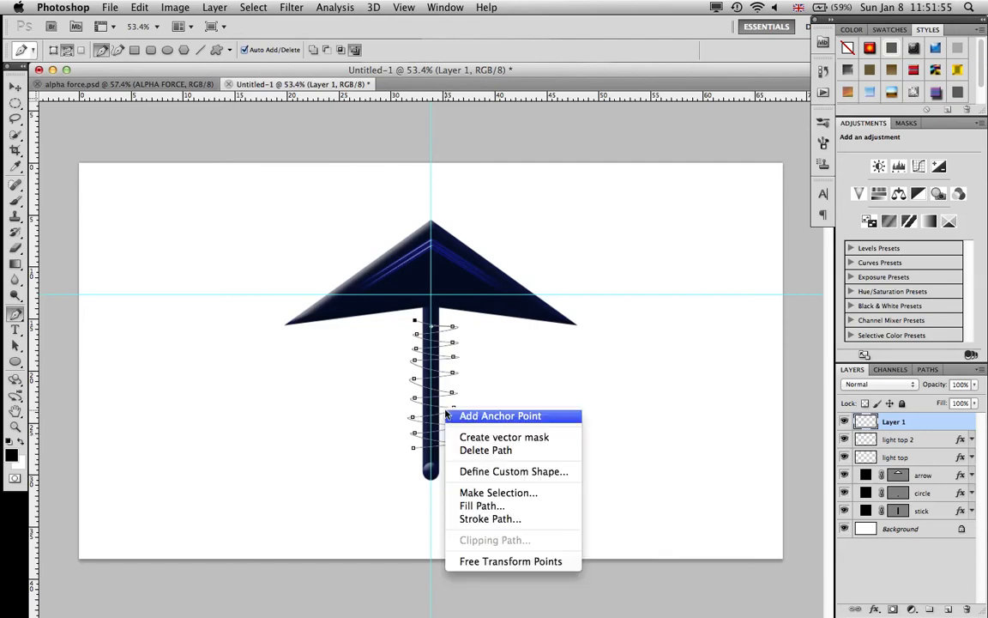
pyautogui.click(490, 518)
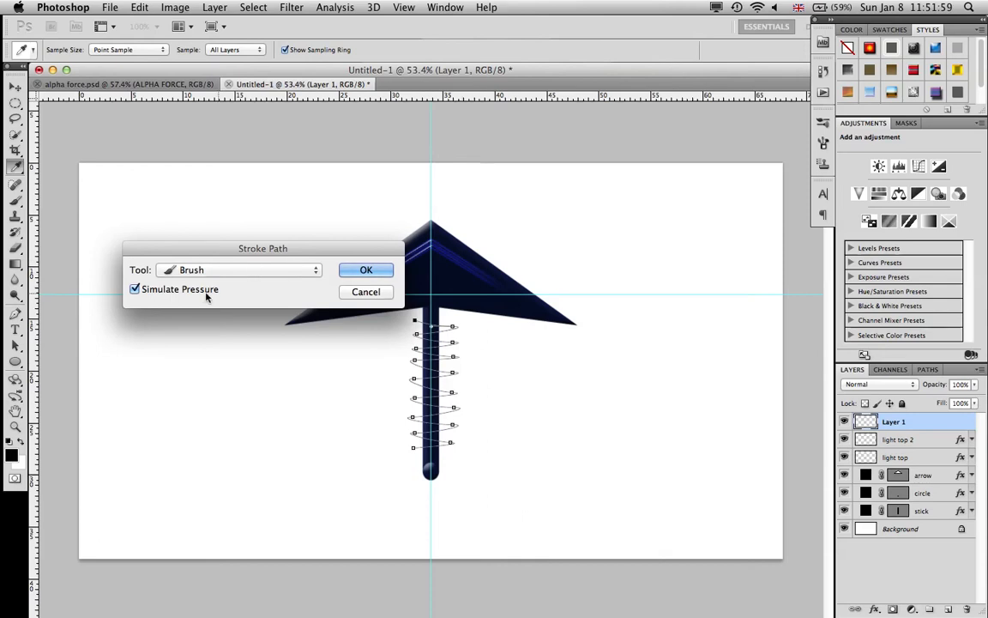
pyautogui.click(352, 273)
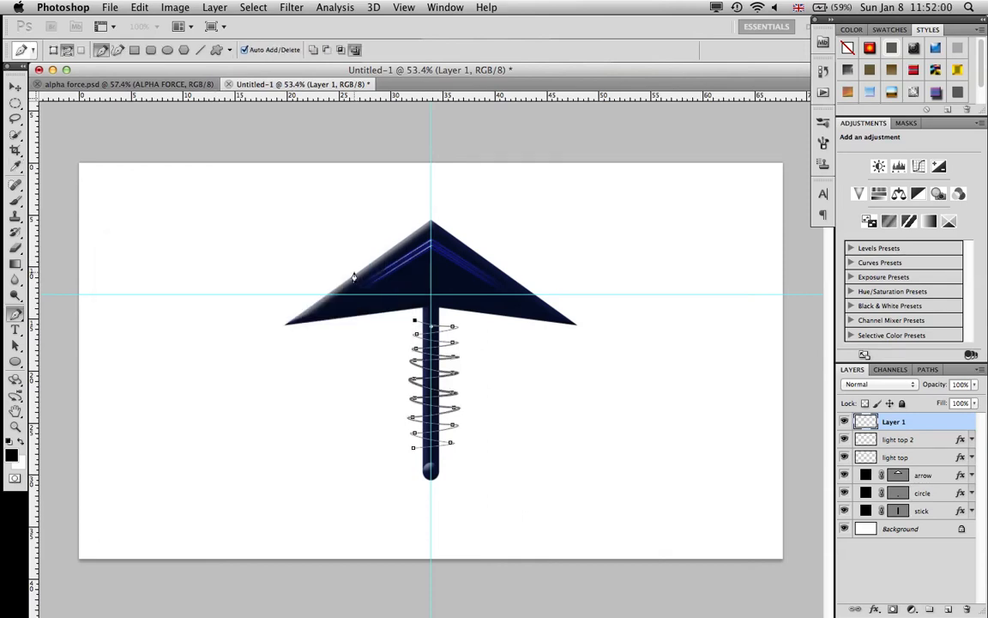
pyautogui.rightClick(438, 399)
pyautogui.click(472, 436)
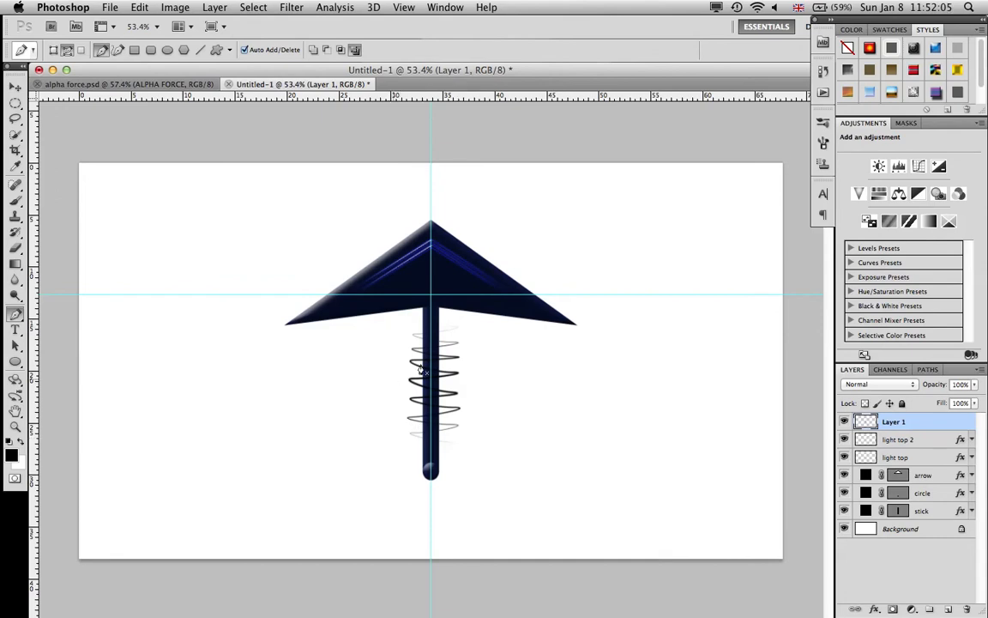
# Step: Copy the layer style of light top 2 and paste it onto the coil's Layer 1
pyautogui.doubleClick(940, 427)
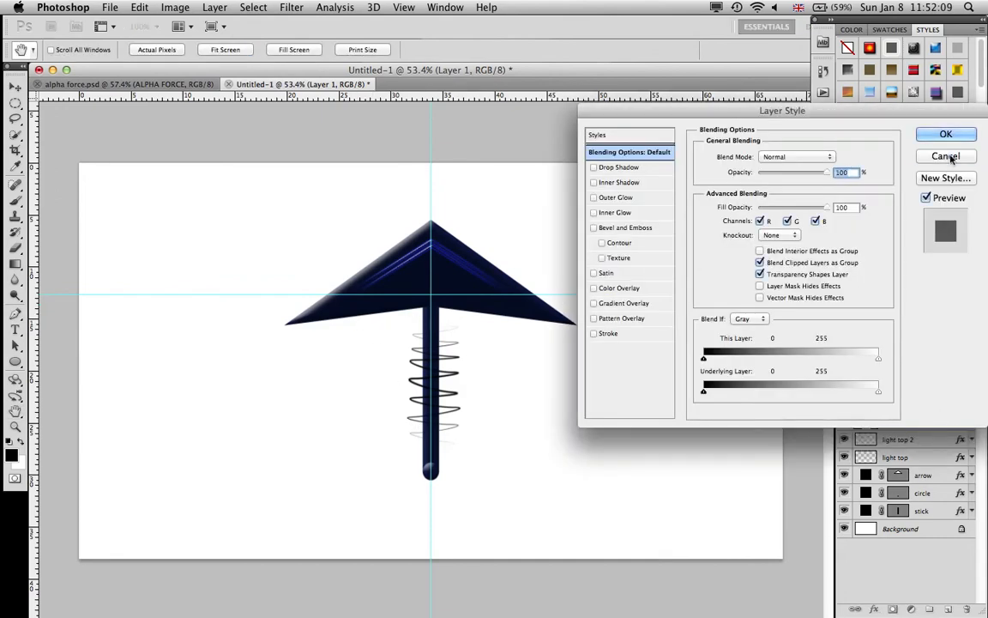
pyautogui.click(944, 159)
pyautogui.click(929, 443)
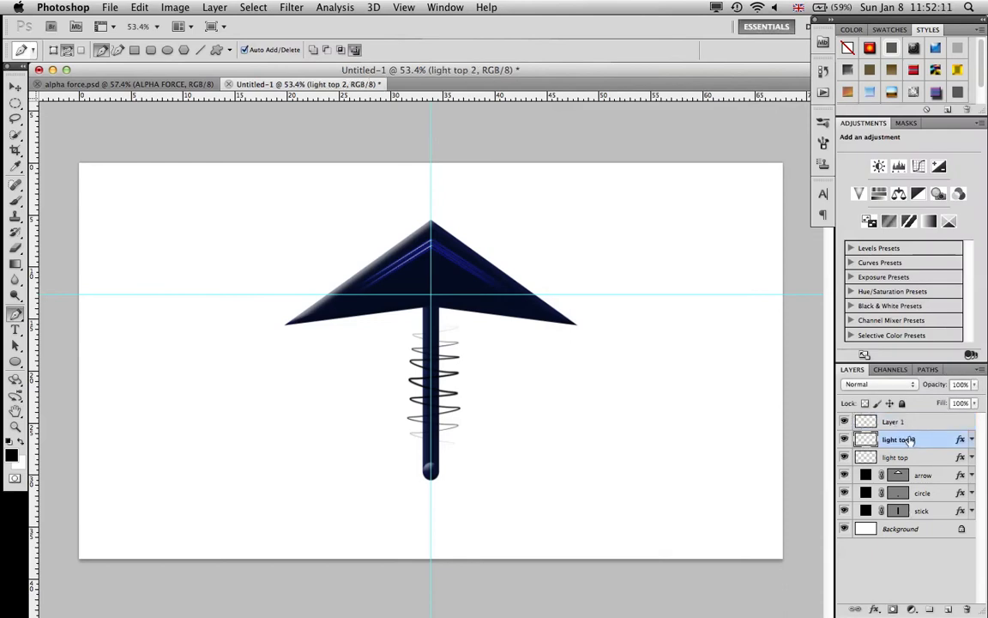
pyautogui.rightClick(929, 441)
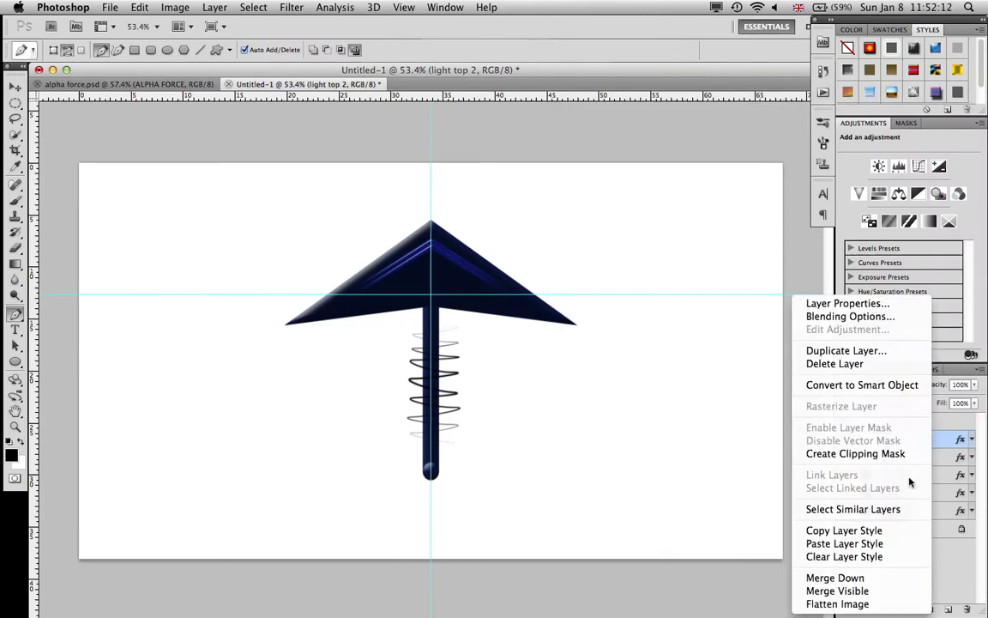
pyautogui.click(811, 532)
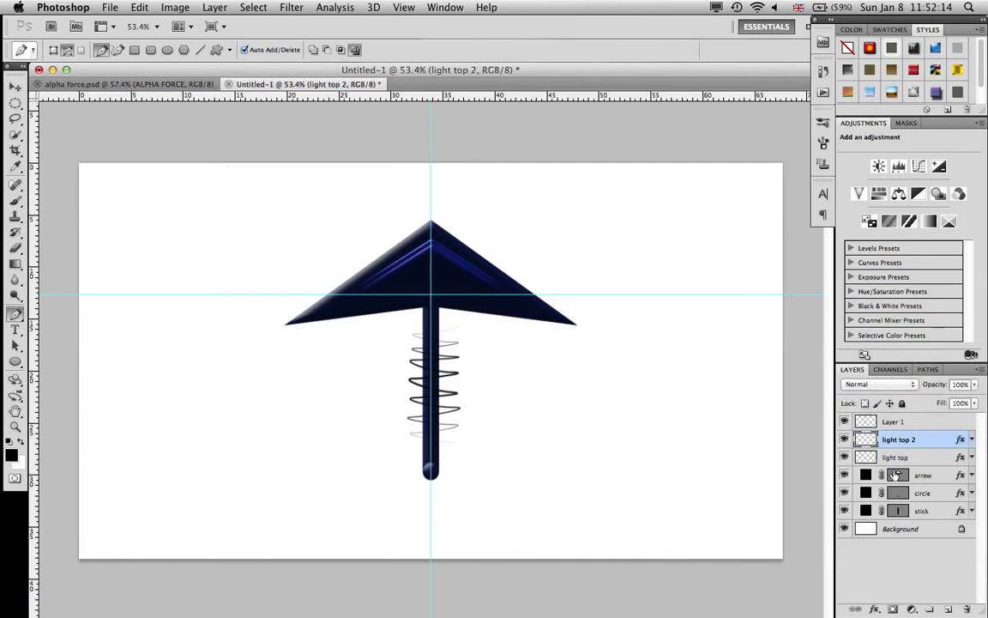
pyautogui.click(929, 421)
pyautogui.rightClick(929, 421)
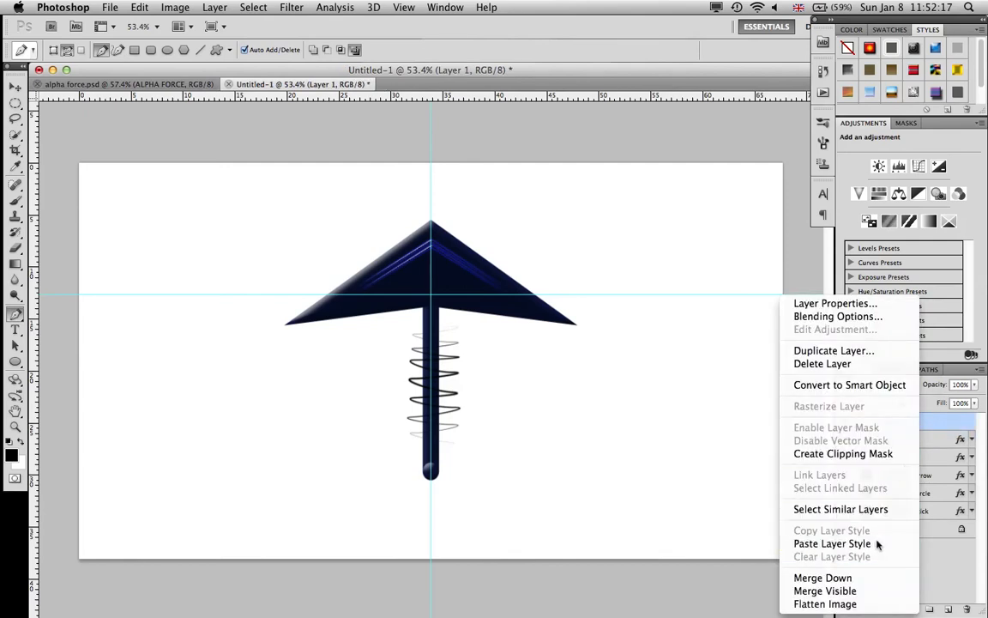
pyautogui.click(815, 543)
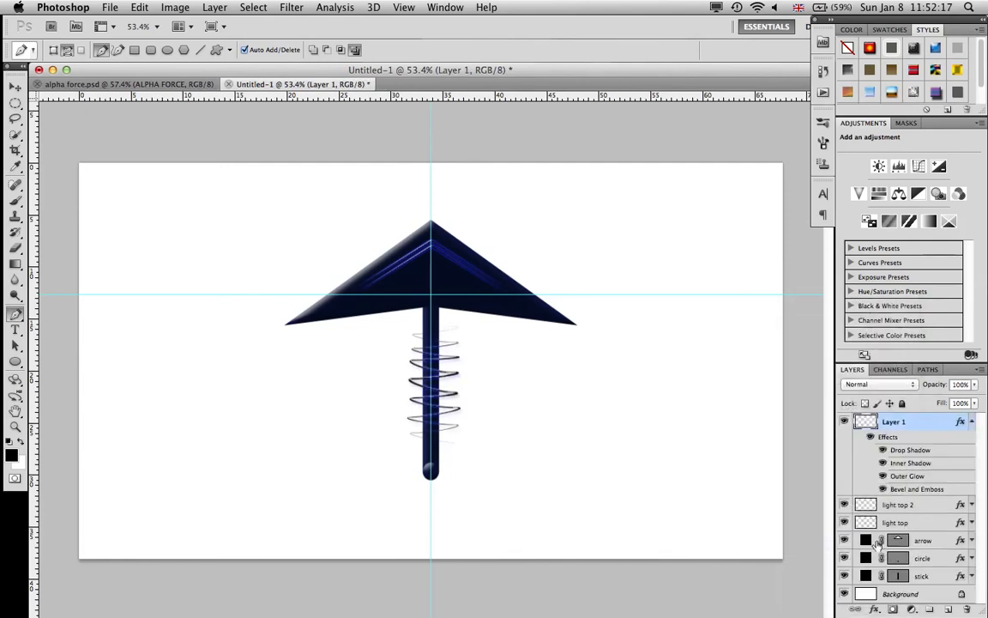
pyautogui.click(971, 421)
# Step: Turn off Bevel and Emboss for the coil layer and add a bright blue Color Overlay
pyautogui.doubleClick(914, 424)
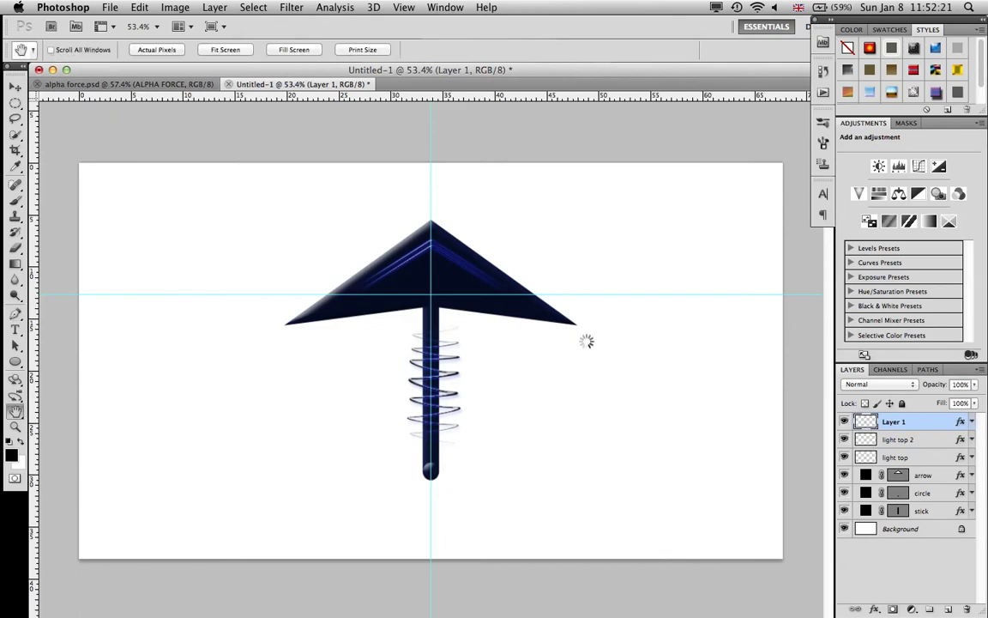
pyautogui.click(596, 228)
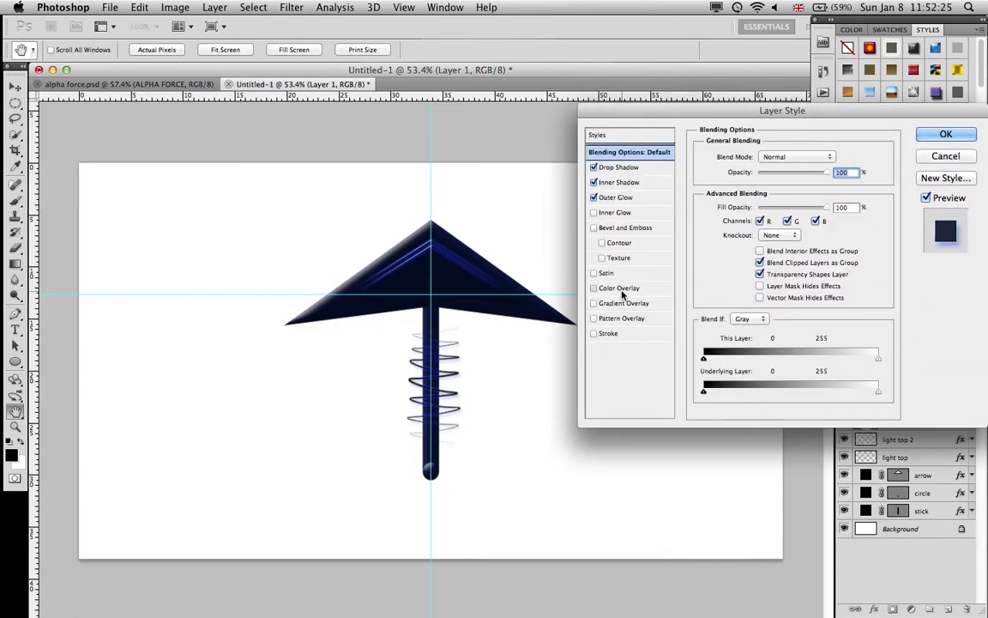
pyautogui.click(596, 288)
pyautogui.click(832, 158)
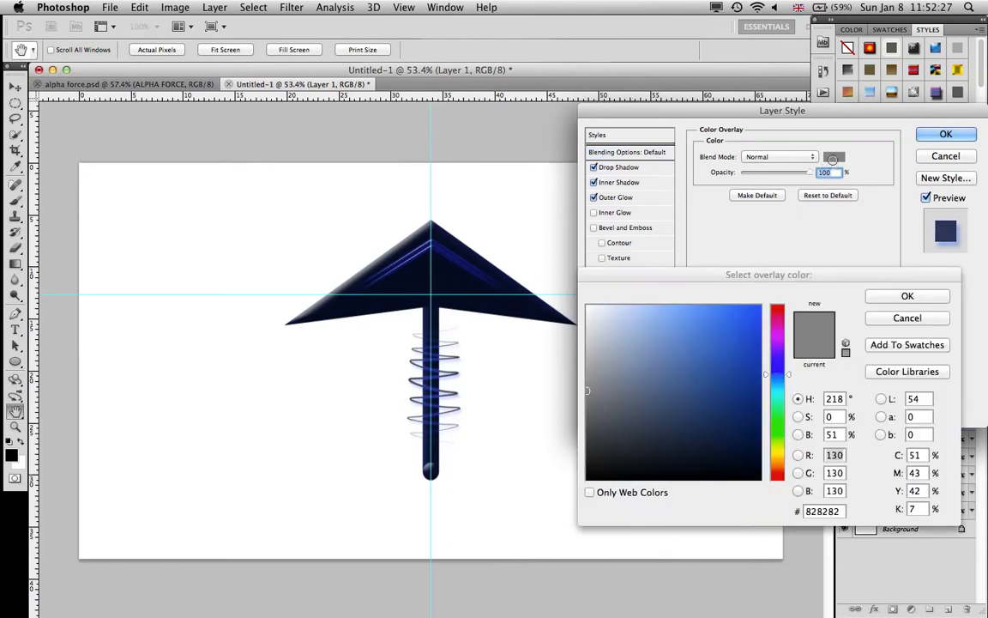
pyautogui.doubleClick(815, 511)
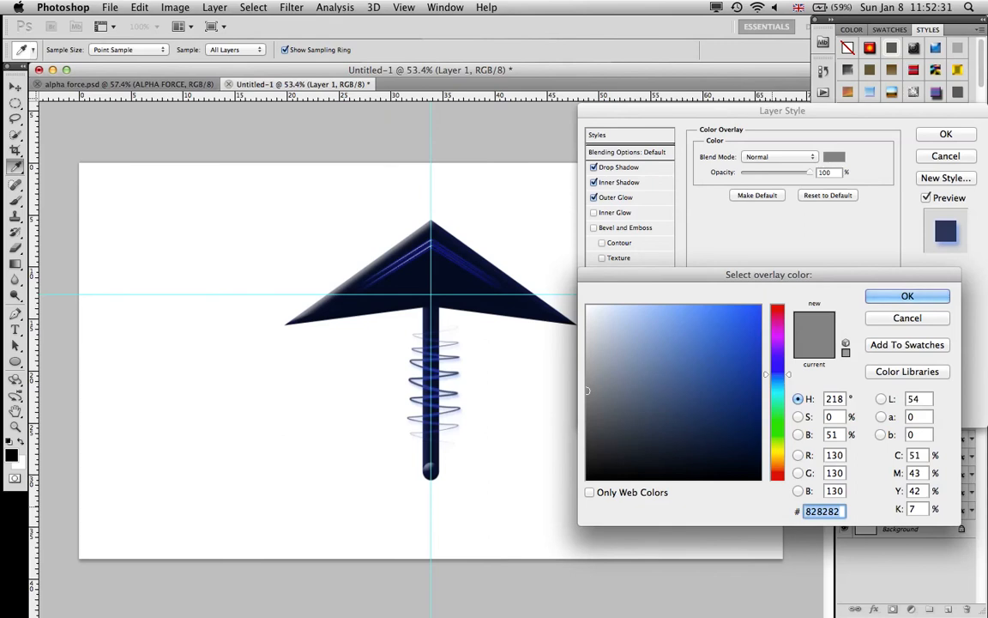
pyautogui.write('004')
pyautogui.write('4ab')
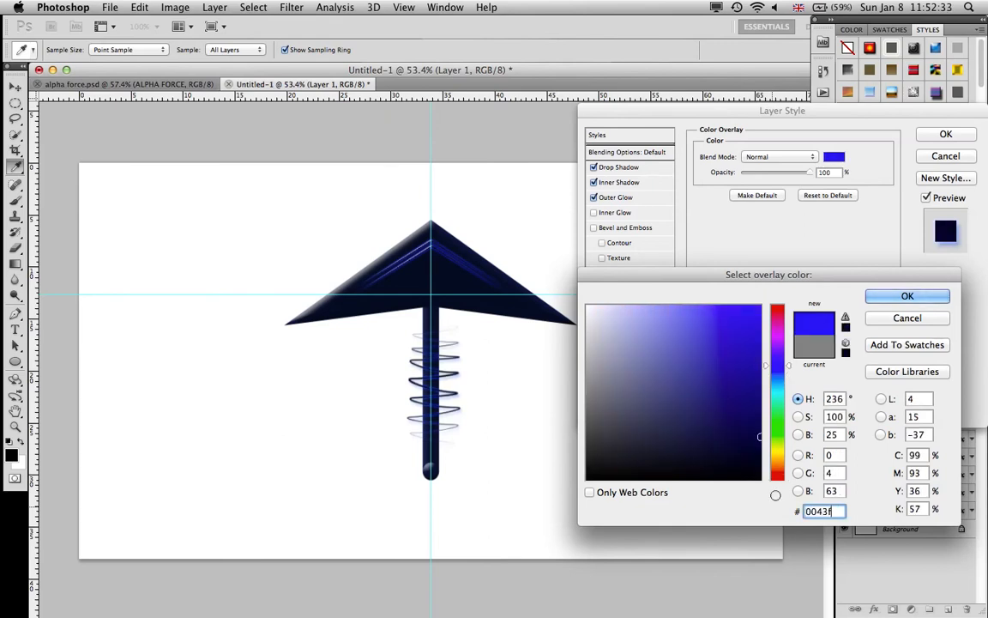
pyautogui.click(886, 300)
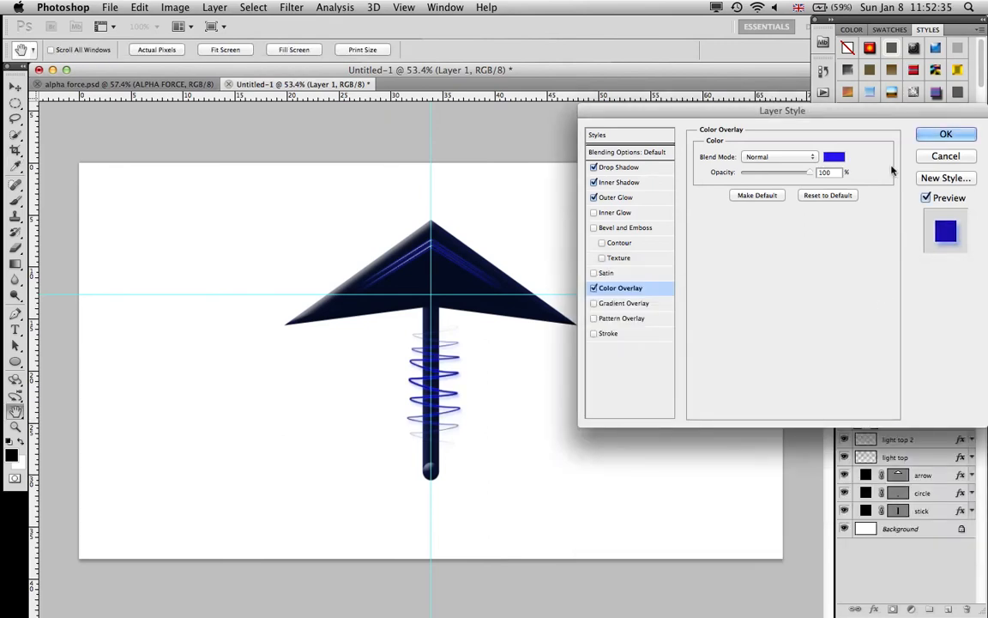
pyautogui.click(945, 134)
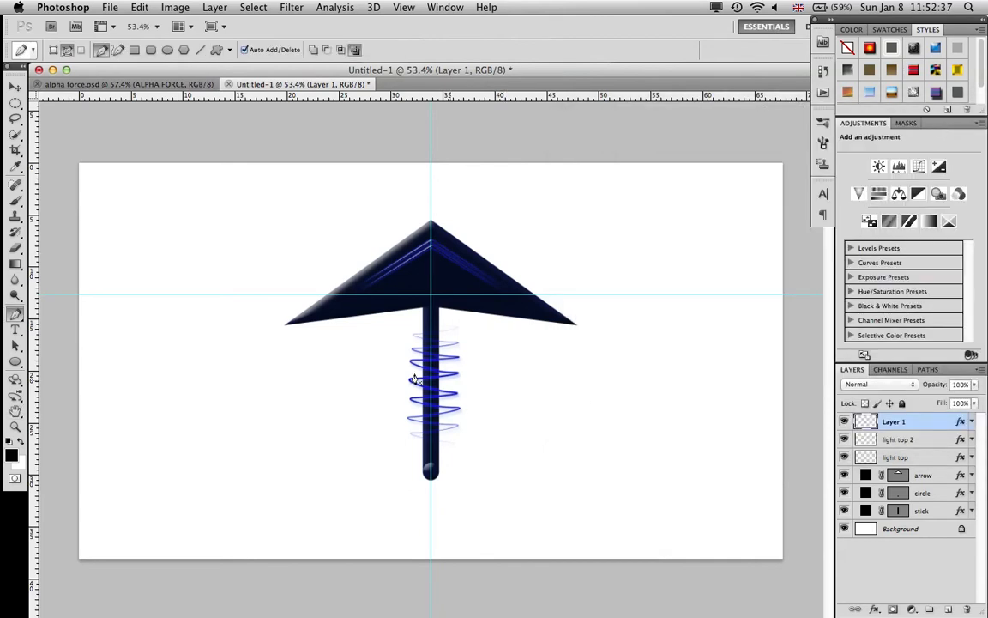
# Step: Rename the coil's Layer 1 as "light line"
pyautogui.doubleClick(895, 422)
pyautogui.write('light line')
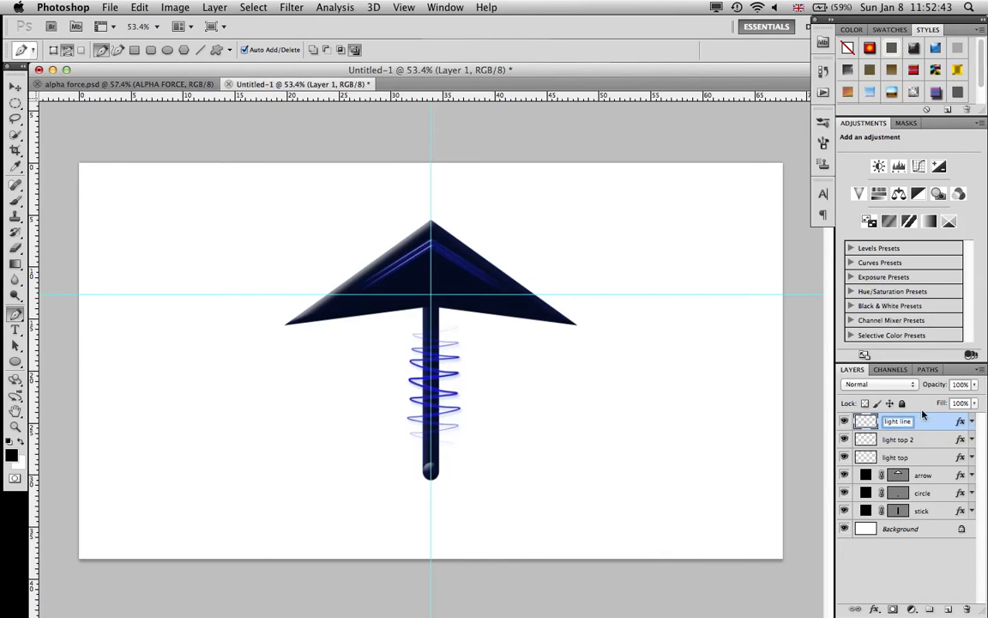
pyautogui.press('Return')
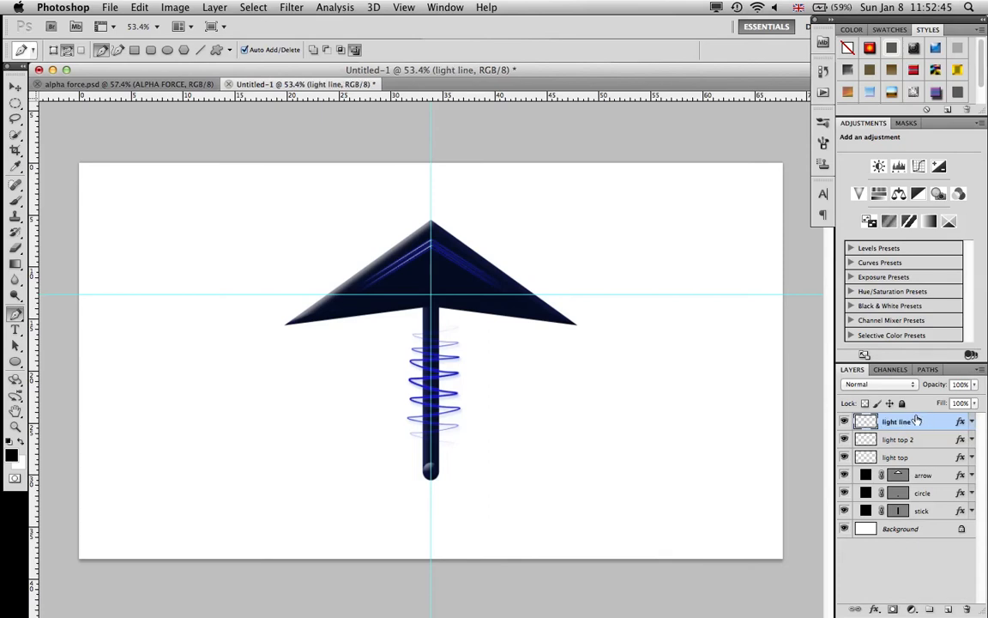
# Step: Check the tile in the alpha force.psd reference, and draw a black rounded rectangle with a 4 px radius centred below the shaft
pyautogui.click(154, 83)
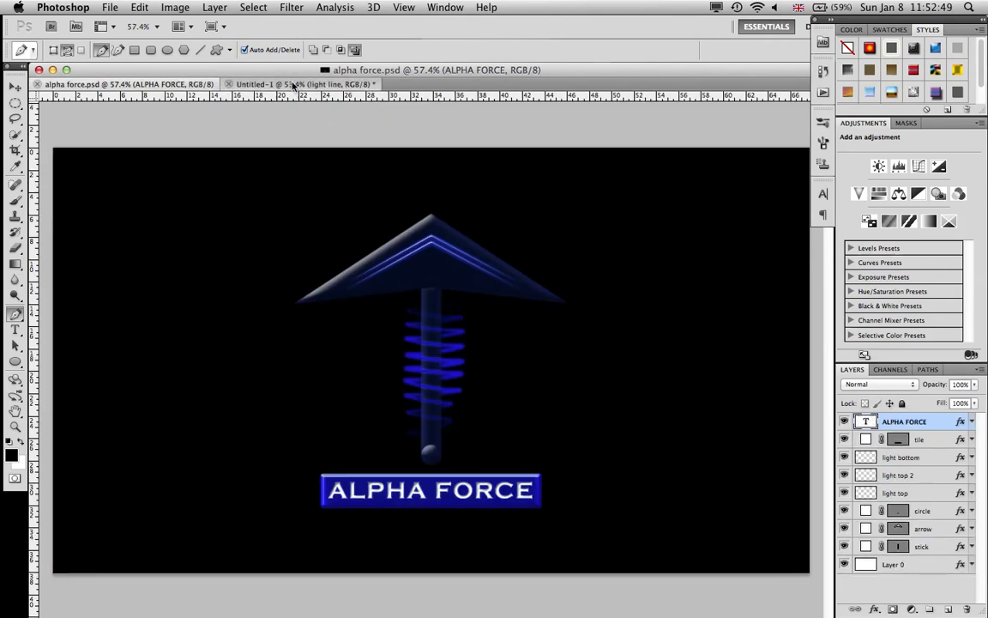
pyautogui.click(293, 85)
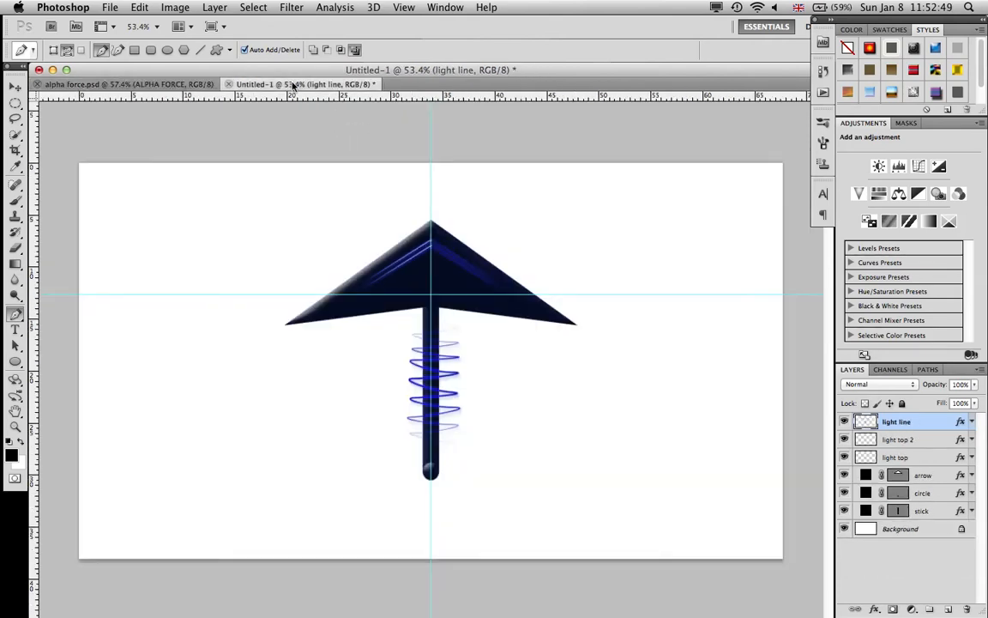
pyautogui.click(177, 84)
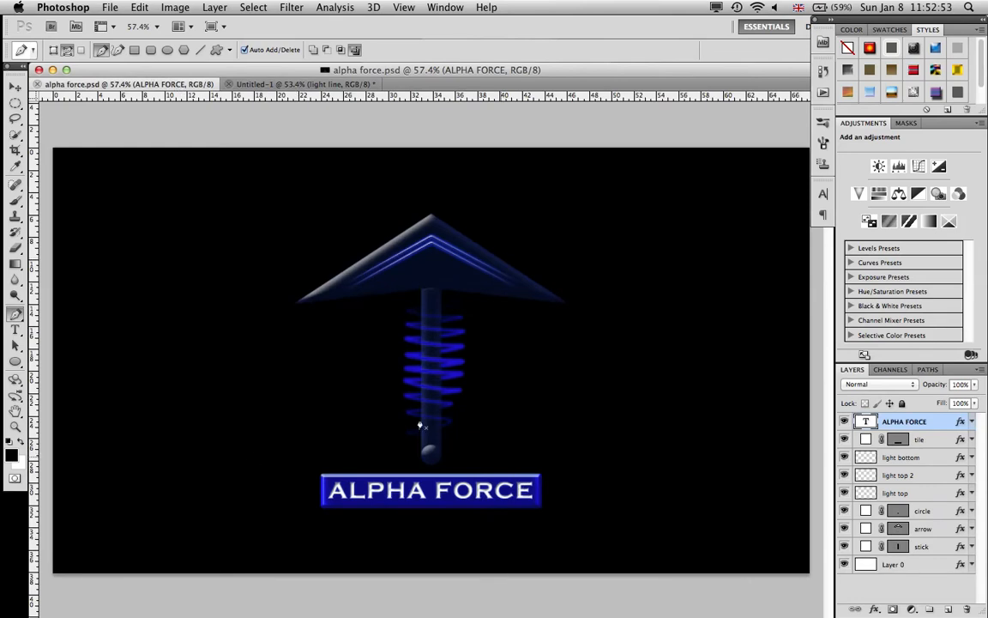
pyautogui.click(296, 85)
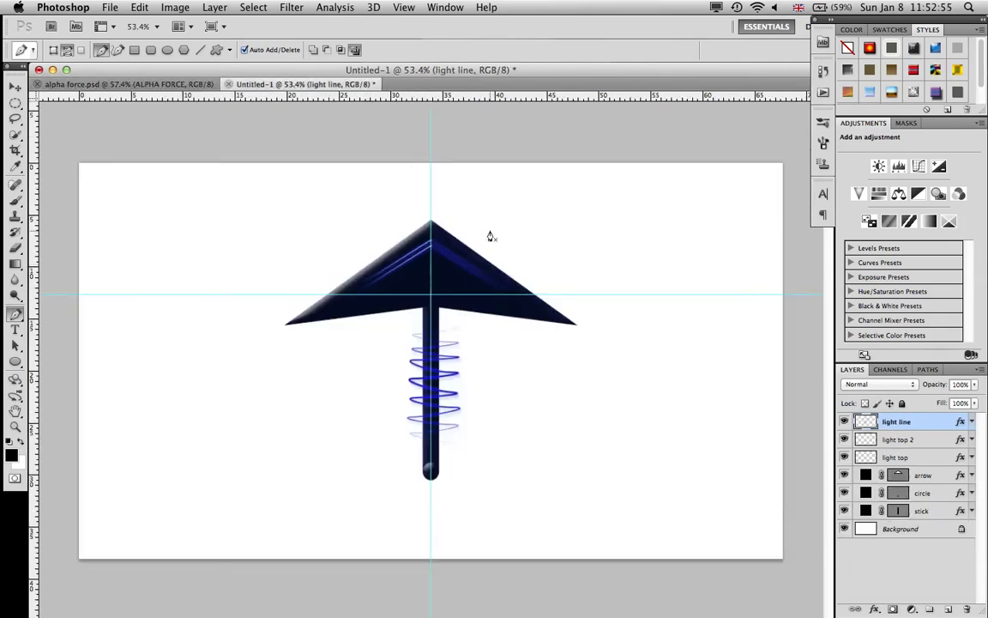
pyautogui.click(947, 608)
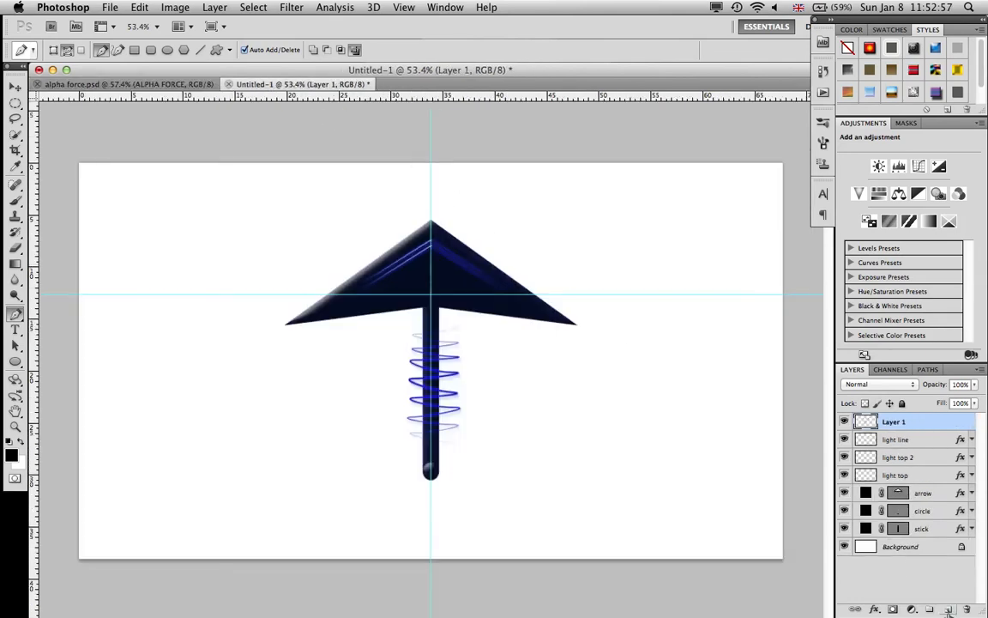
pyautogui.click(17, 363)
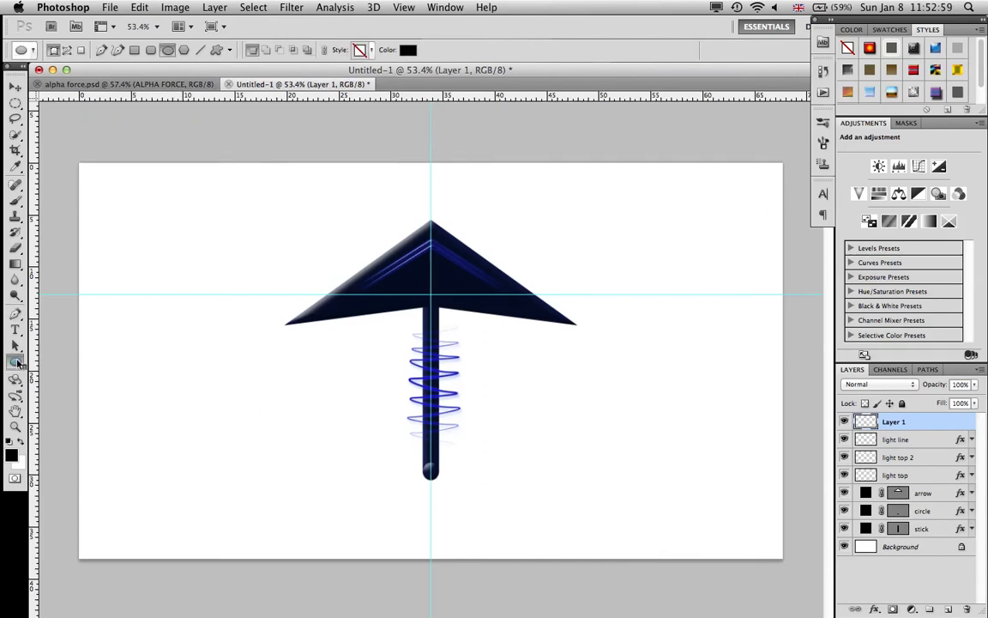
pyautogui.click(16, 363)
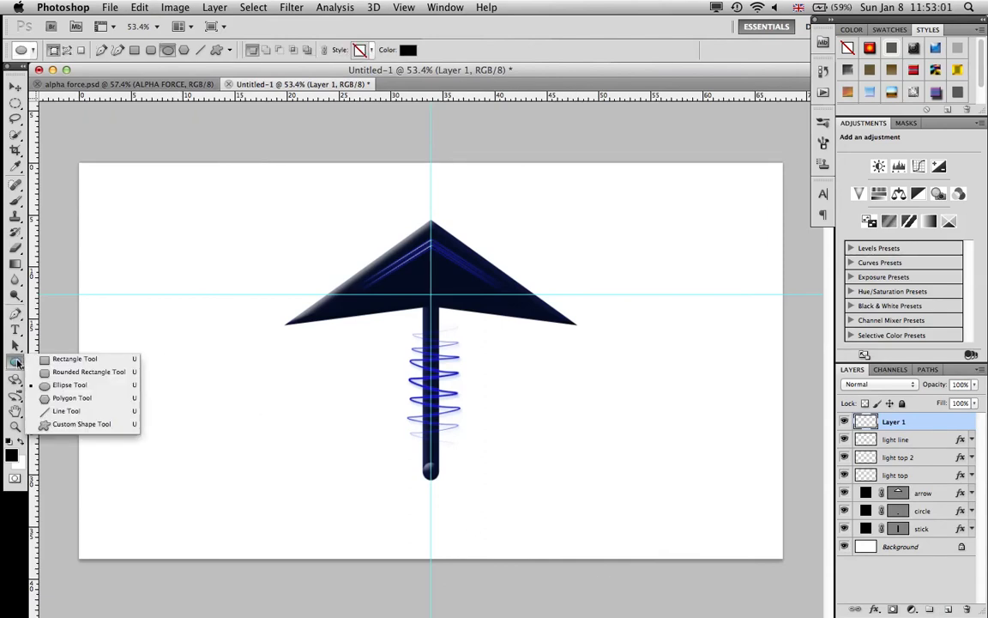
pyautogui.click(47, 371)
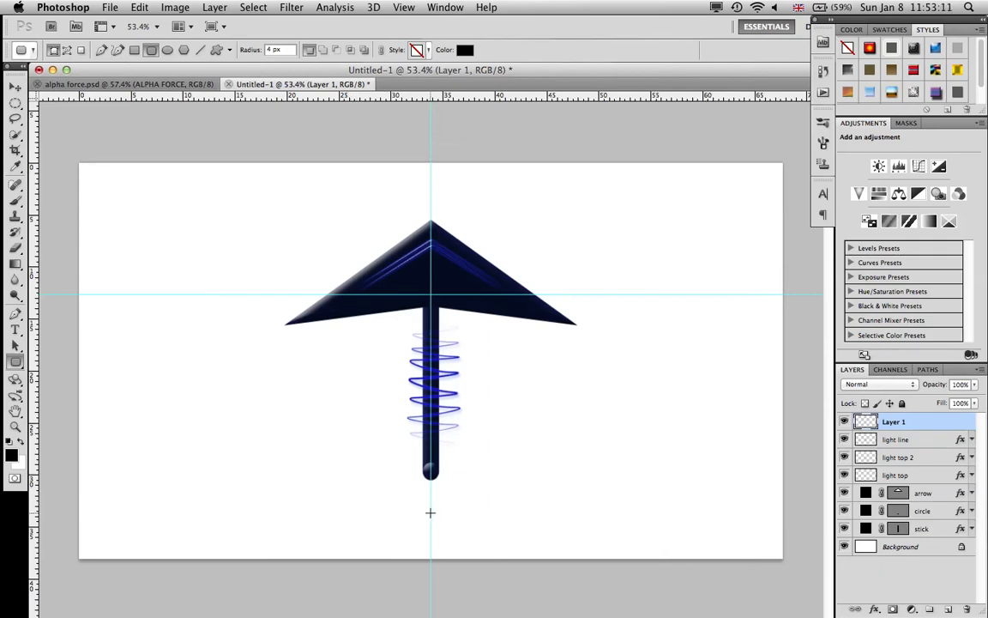
pyautogui.moveTo(432, 512); pyautogui.dragTo(525, 527)
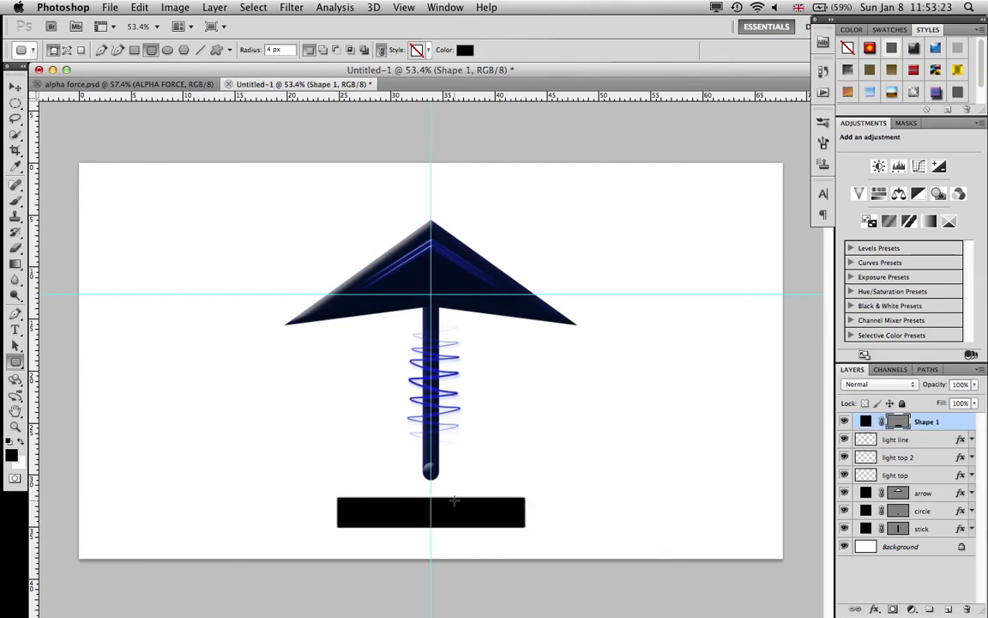
# Step: Add a new layer above the rectangle and set the Type tool's font to Copperplate Gothic Bold, matching the alpha force.psd text
pyautogui.click(948, 609)
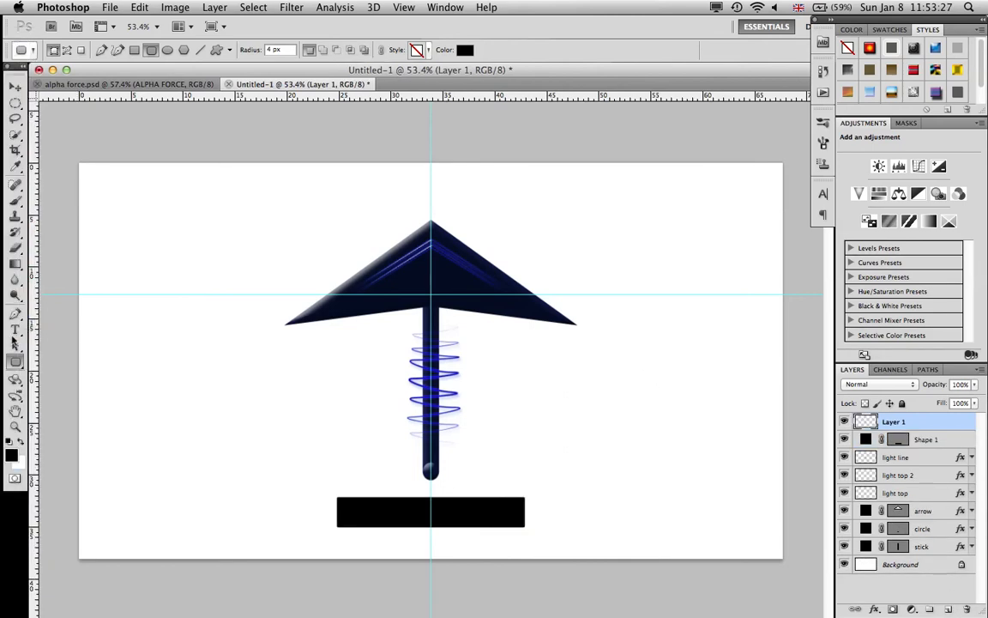
pyautogui.click(17, 329)
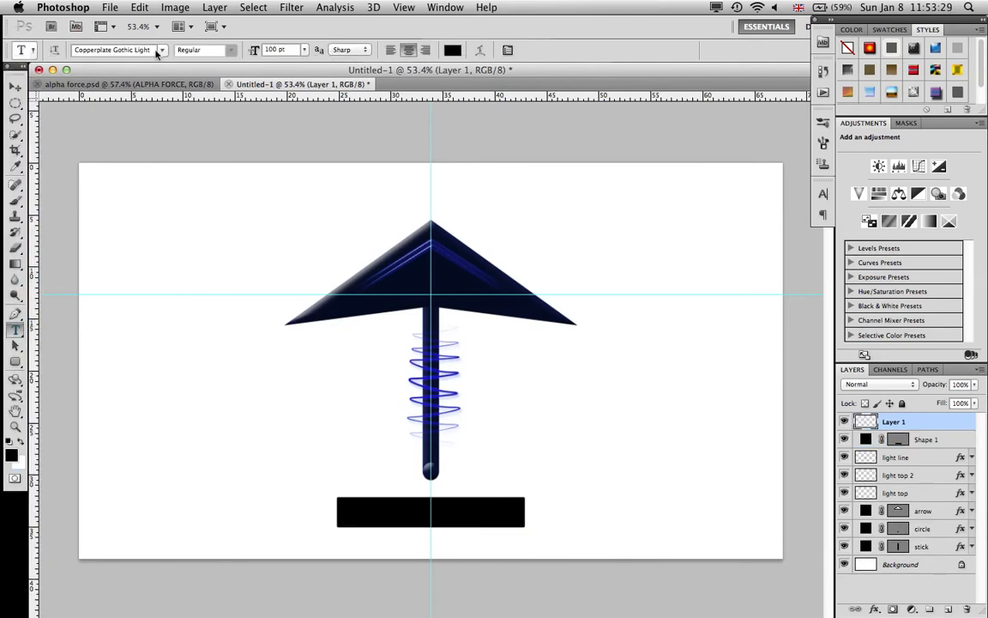
pyautogui.click(160, 51)
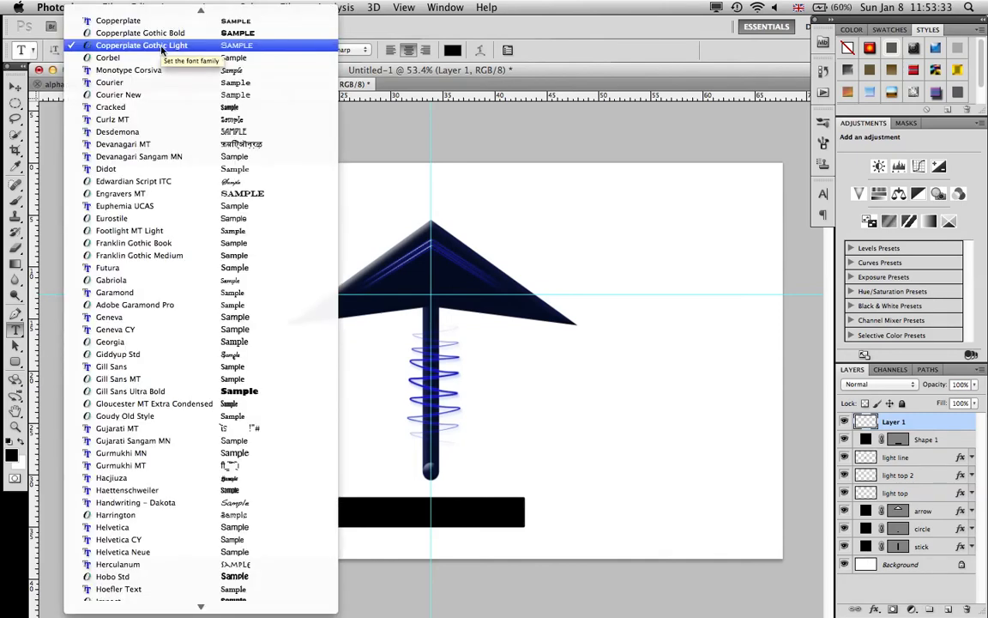
pyautogui.scroll(3, 150, 52)
pyautogui.click(60, 79)
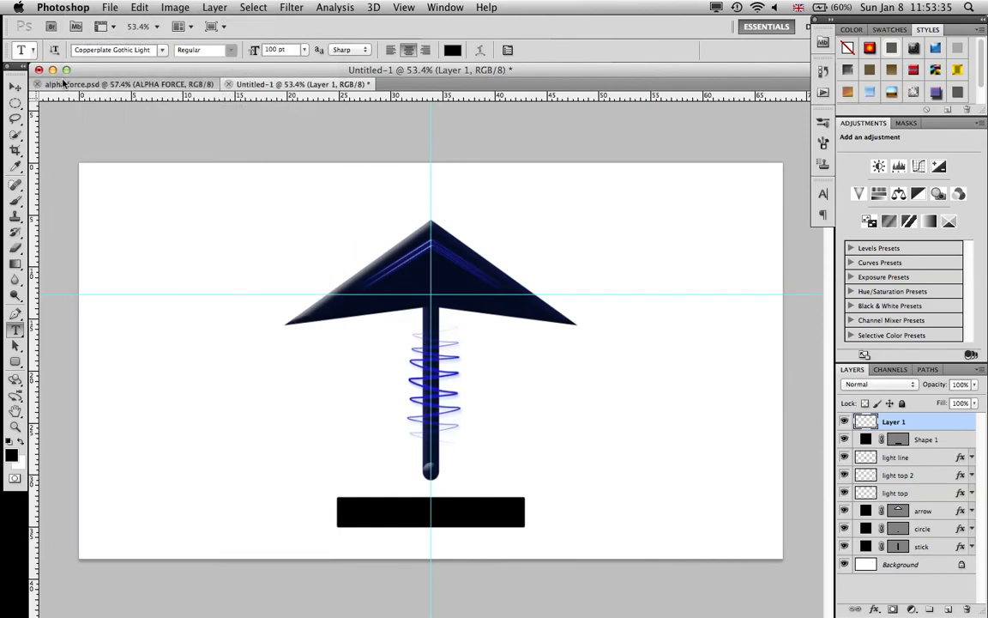
pyautogui.click(65, 84)
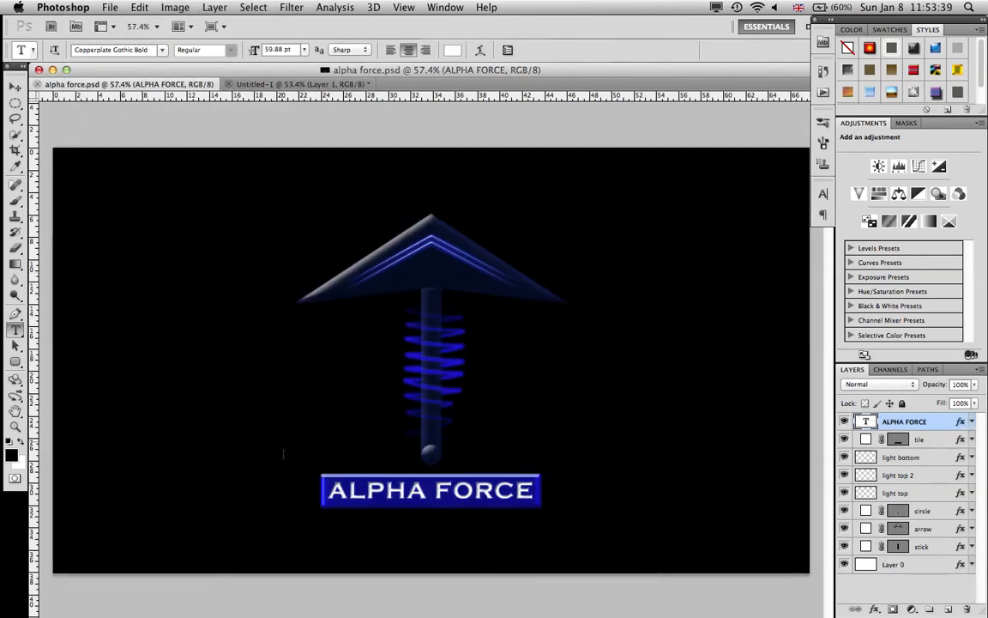
pyautogui.click(431, 494)
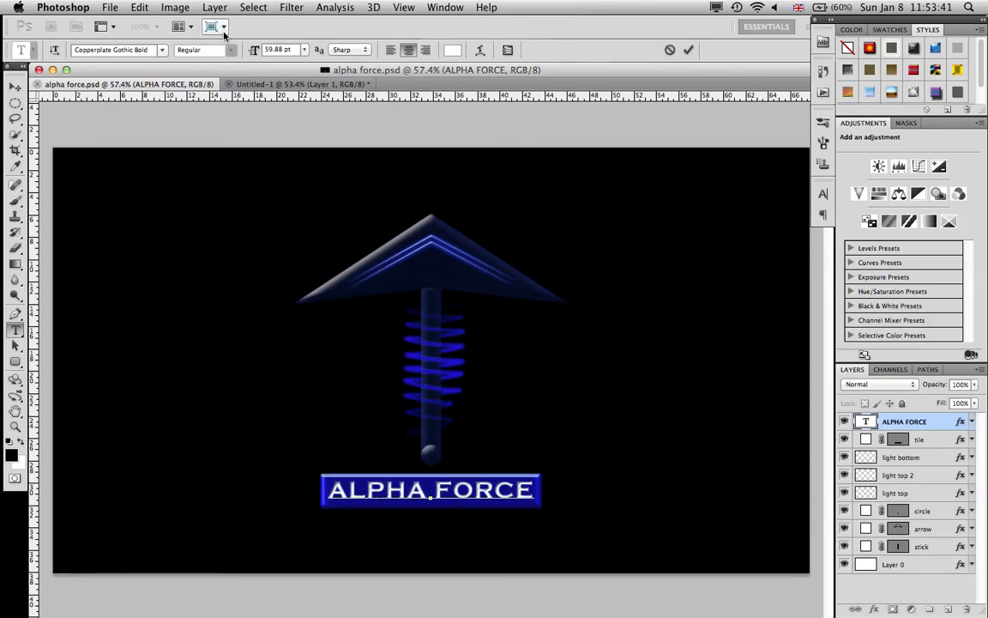
pyautogui.click(285, 84)
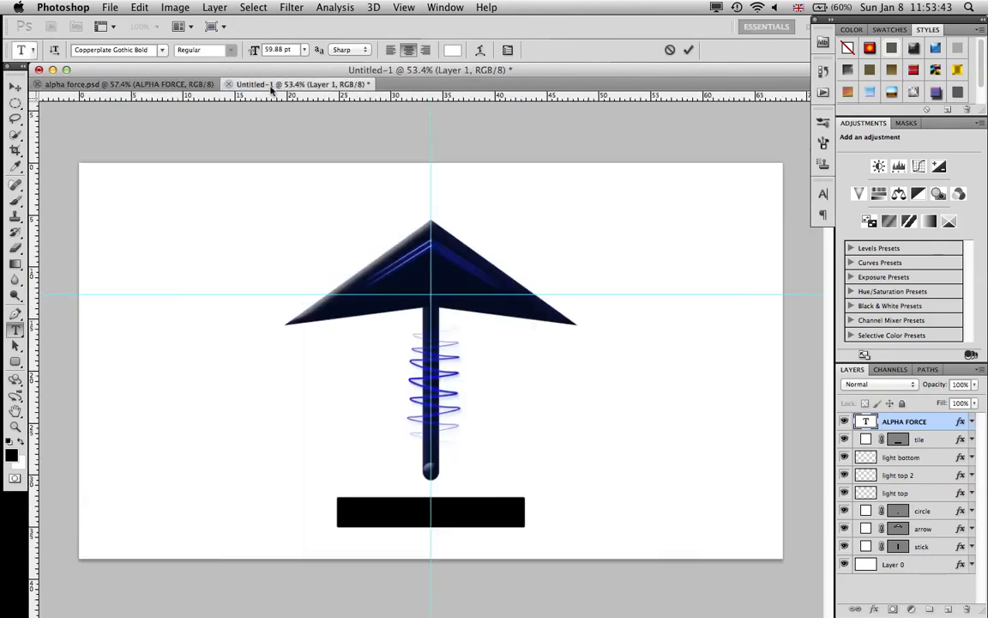
pyautogui.click(161, 50)
pyautogui.click(163, 49)
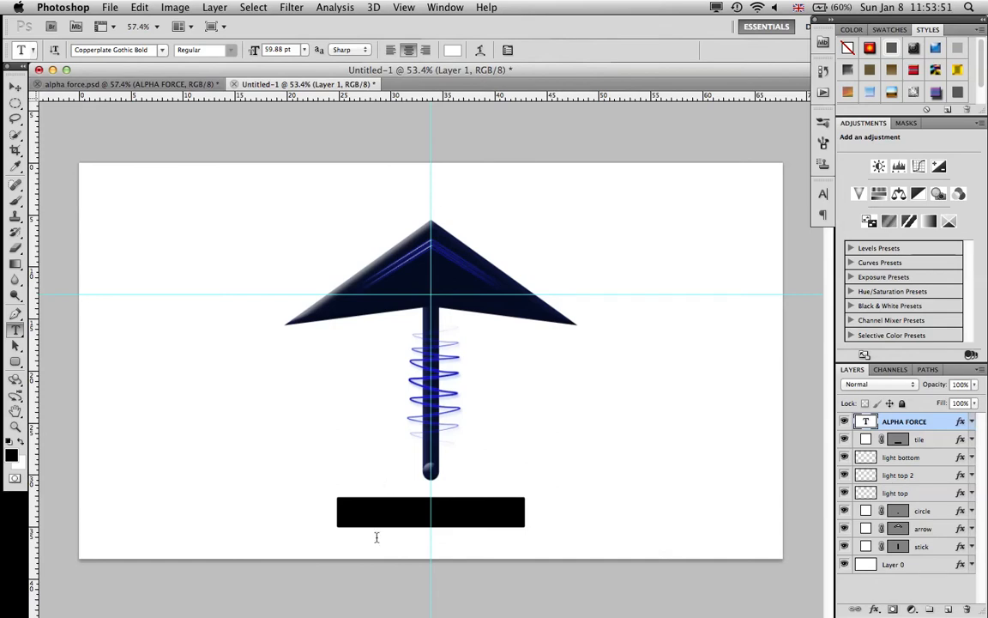
# Step: Add the black text "Alpha Force" over the rectangle below the shaft
pyautogui.click(357, 515)
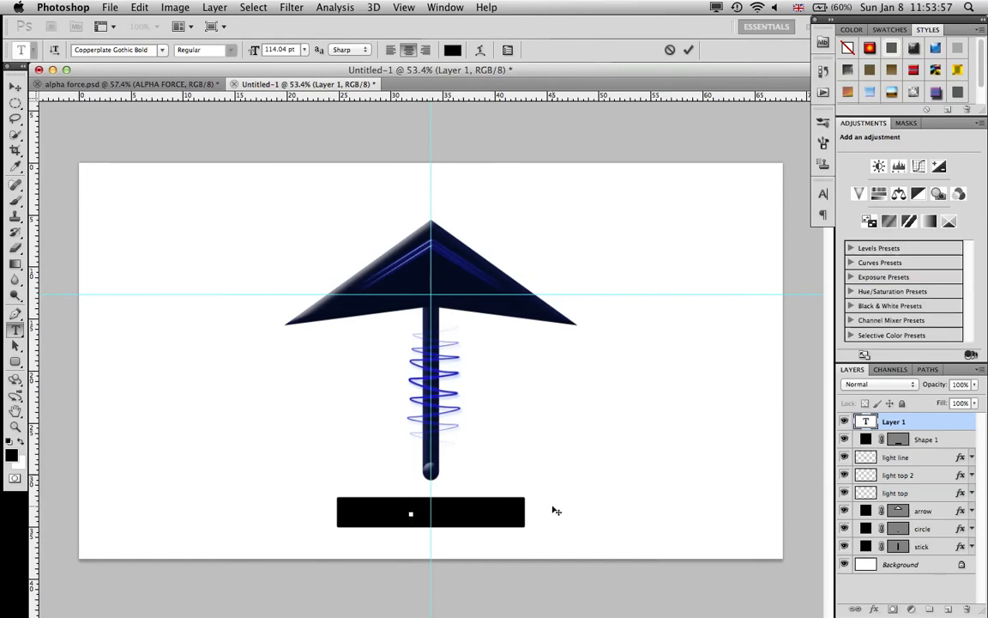
pyautogui.write('ALPHA')
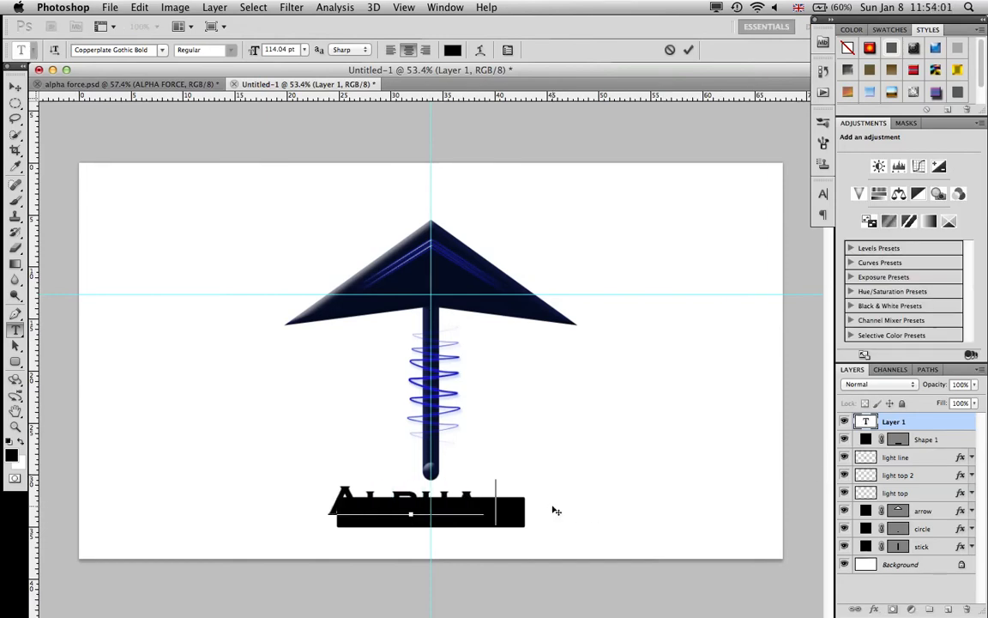
pyautogui.write(' FORCE')
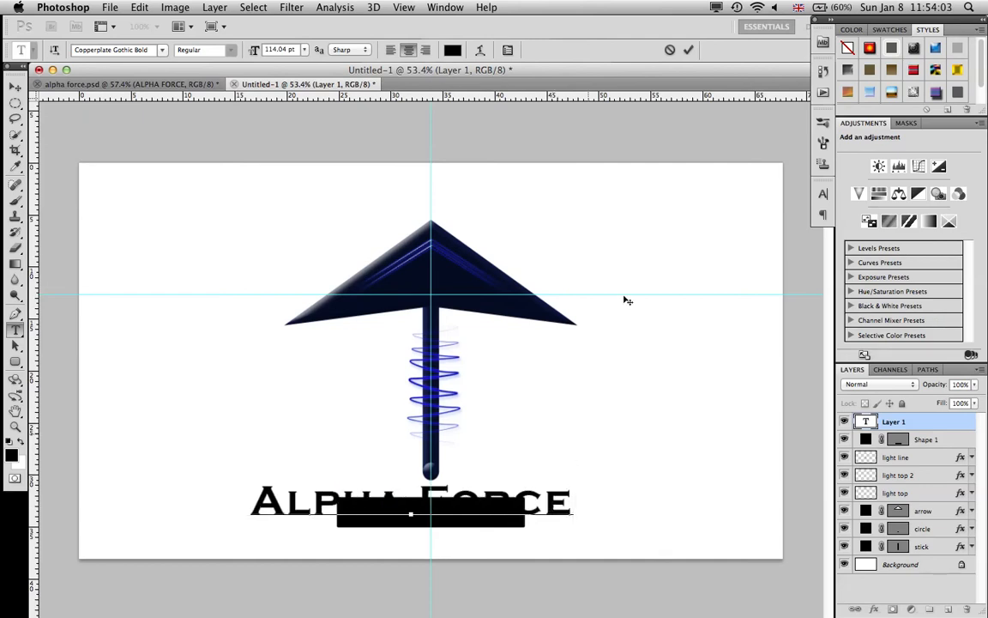
pyautogui.click(687, 50)
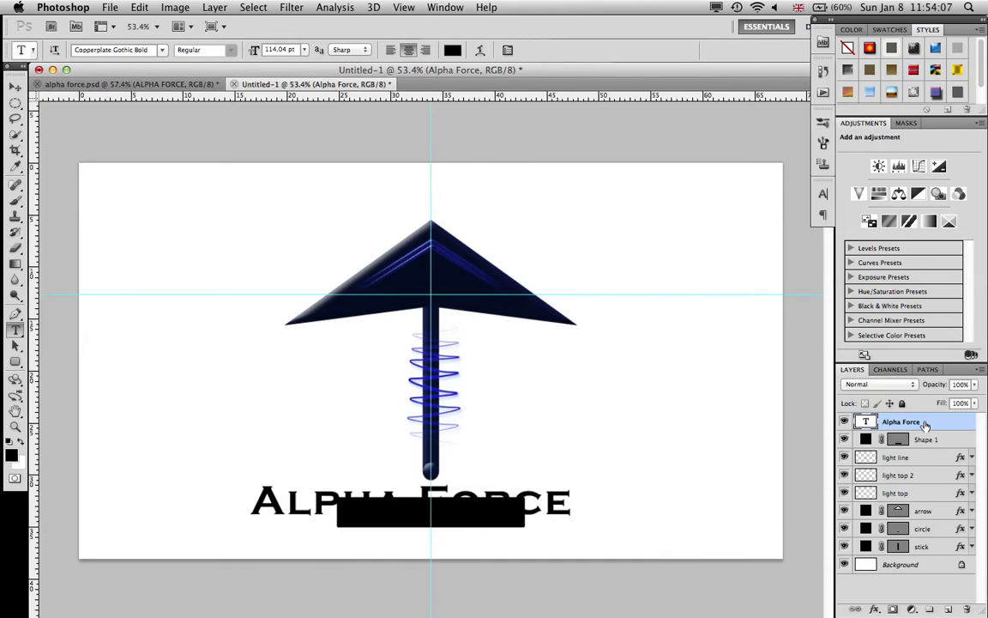
# Step: Scale the Alpha Force text to 58.21% width and 66.67% height, centred on the guide, so it fits the rectangle
pyautogui.press('super+t')
pyautogui.moveTo(545, 496); pyautogui.dragTo(523, 513)
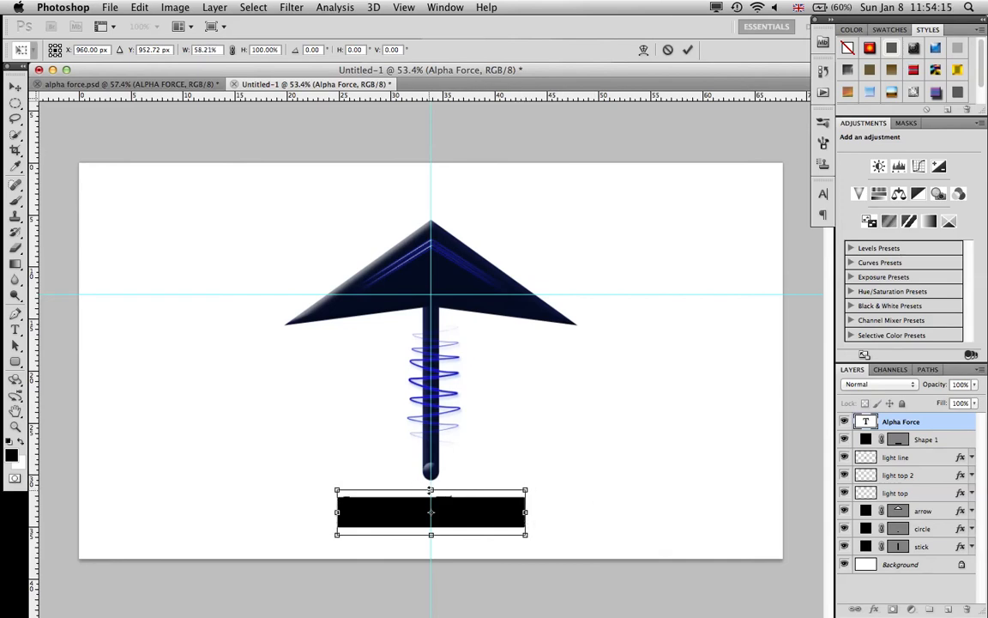
pyautogui.moveTo(431, 490); pyautogui.dragTo(430, 497)
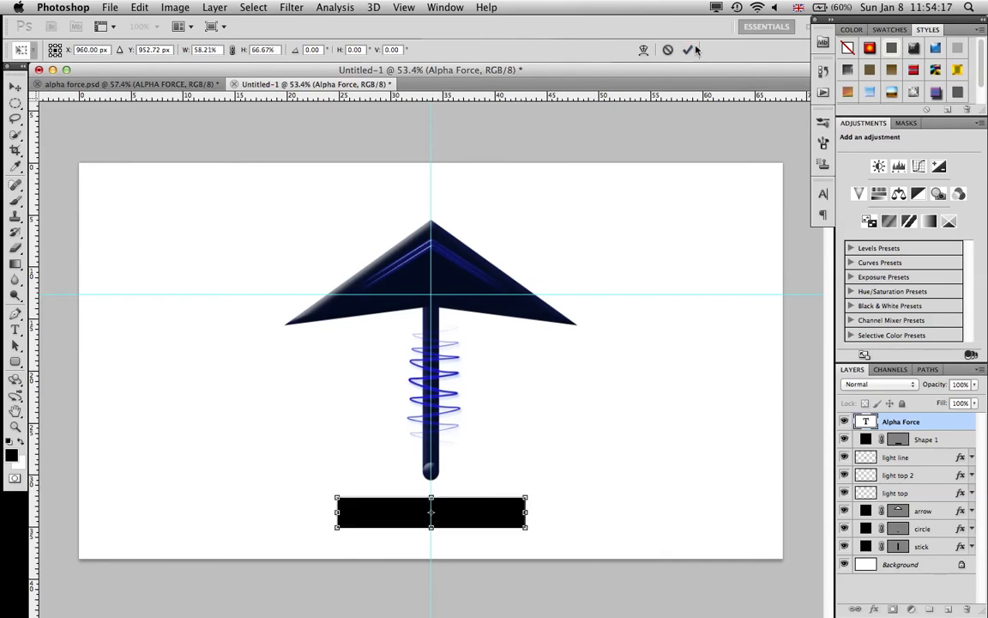
pyautogui.press('Return')
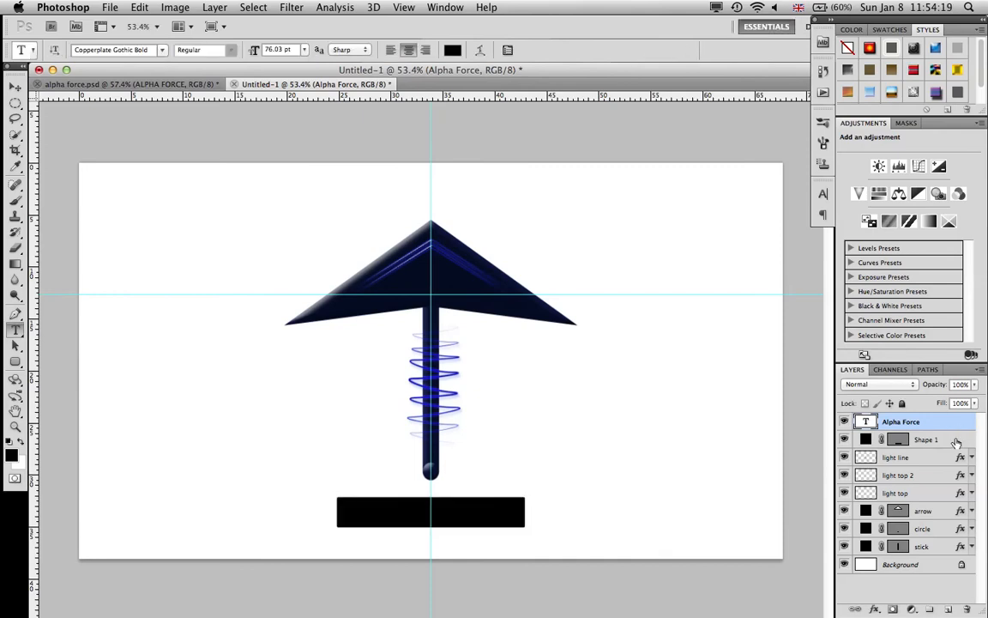
# Step: Apply a grey Color Overlay at 100% opacity to the rectangle on Shape 1 and collapse its effects list
pyautogui.doubleClick(958, 436)
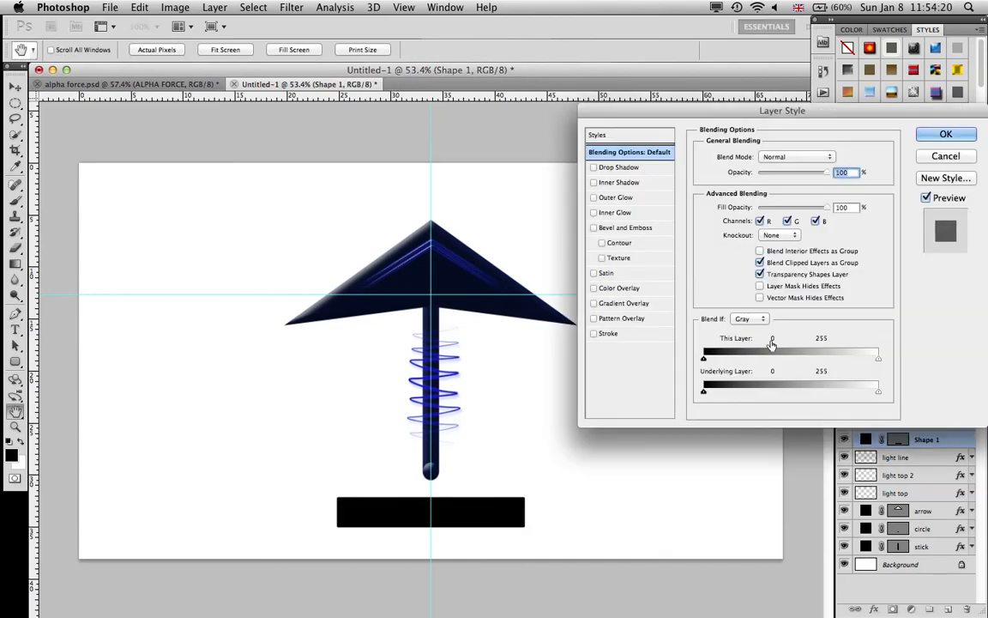
pyautogui.click(594, 287)
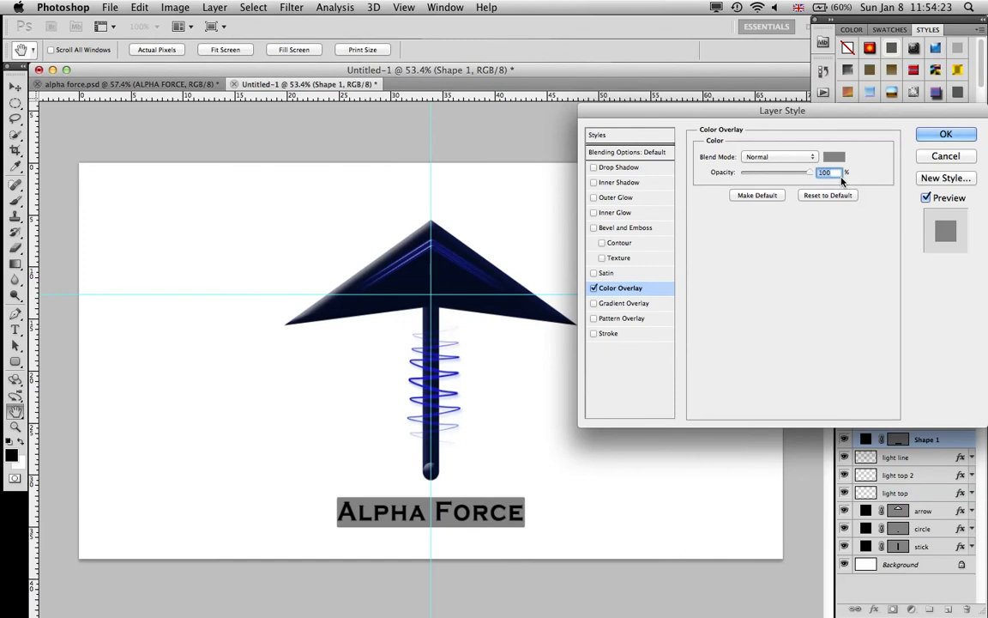
pyautogui.click(946, 134)
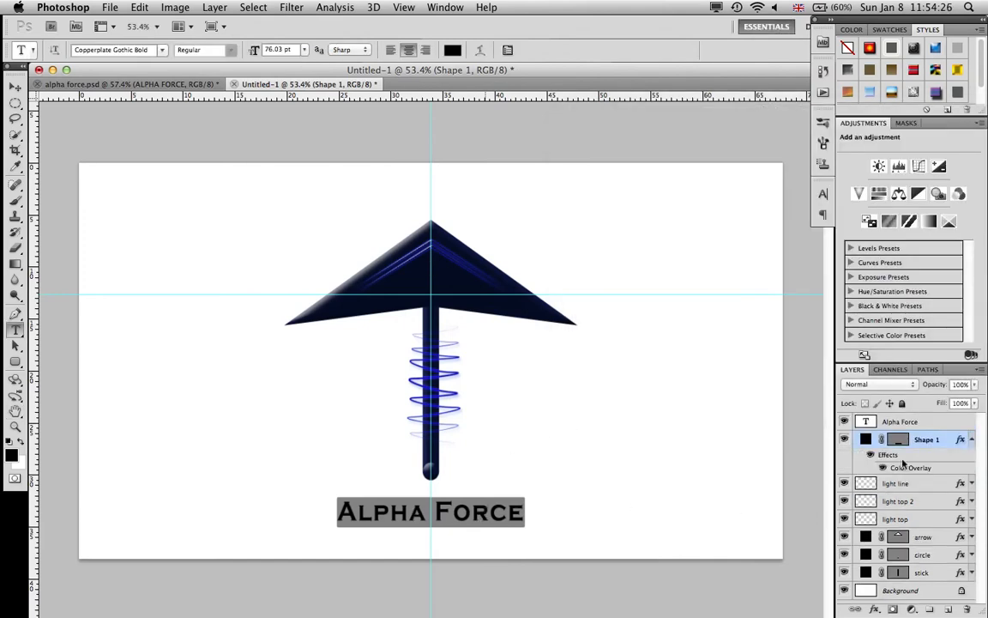
pyautogui.click(972, 440)
# Step: Widen the rectangle symmetrically to 106.57% so it extends past both ends of the Alpha Force text
pyautogui.press('super+t')
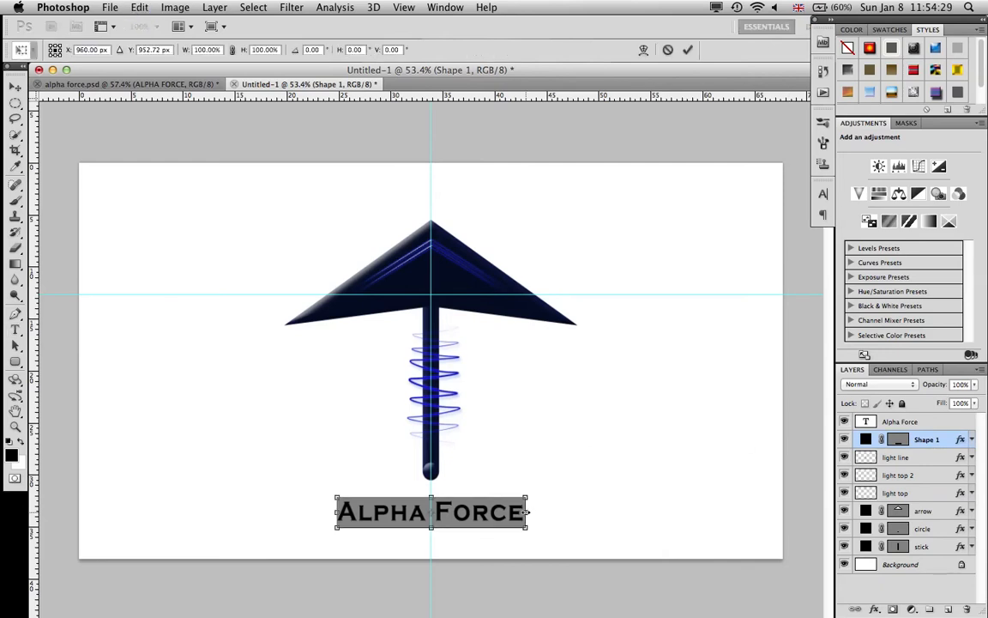
pyautogui.moveTo(530, 512); pyautogui.dragTo(532, 512)
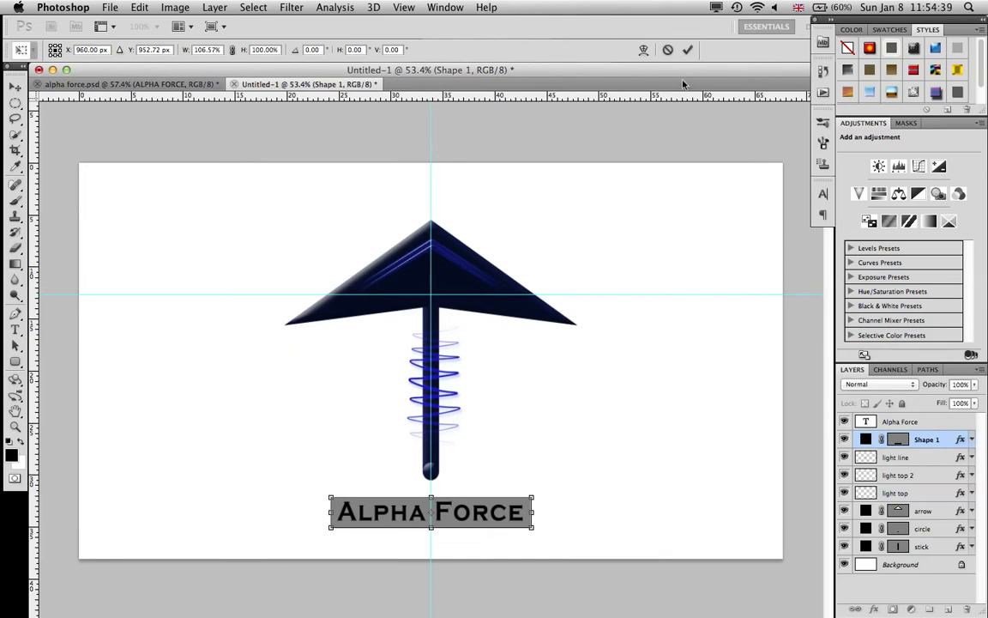
pyautogui.press('Return')
pyautogui.press('t')
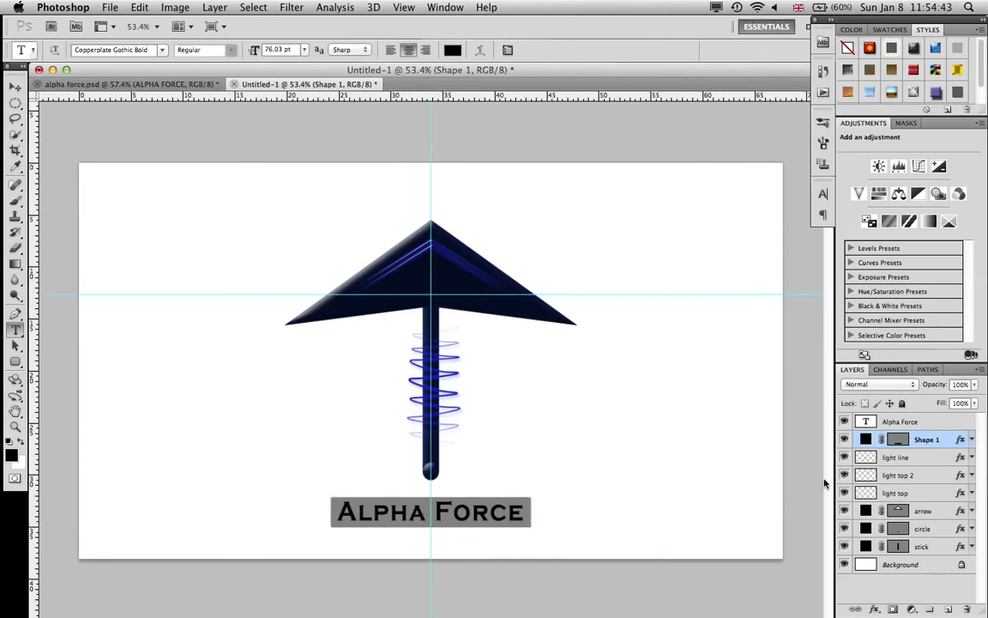
# Step: Change the Color Overlay of the rectangle on Shape 1 to blue #0042ff
pyautogui.doubleClick(931, 438)
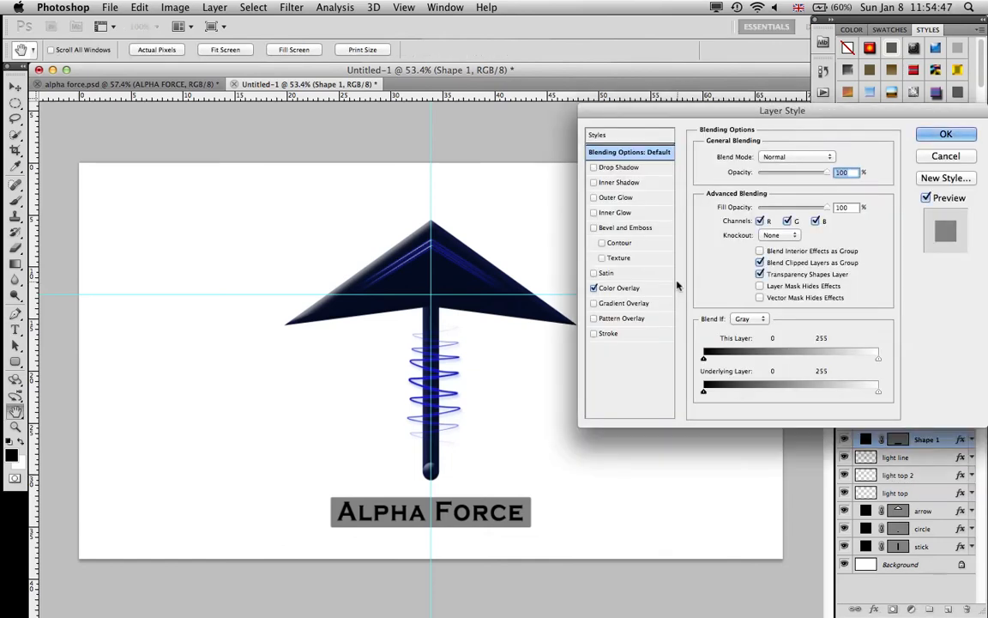
pyautogui.click(618, 289)
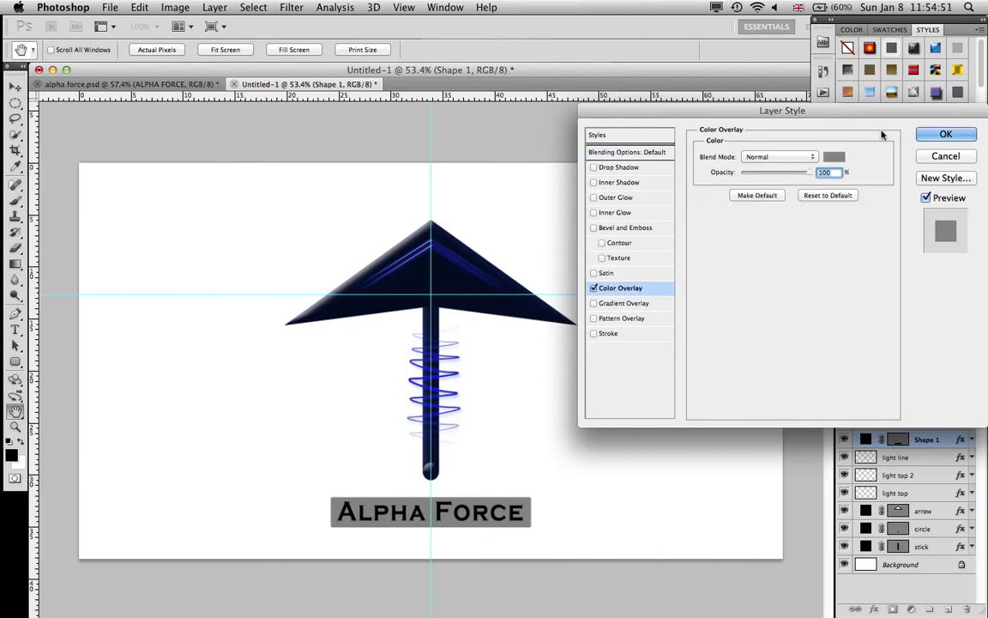
pyautogui.click(833, 156)
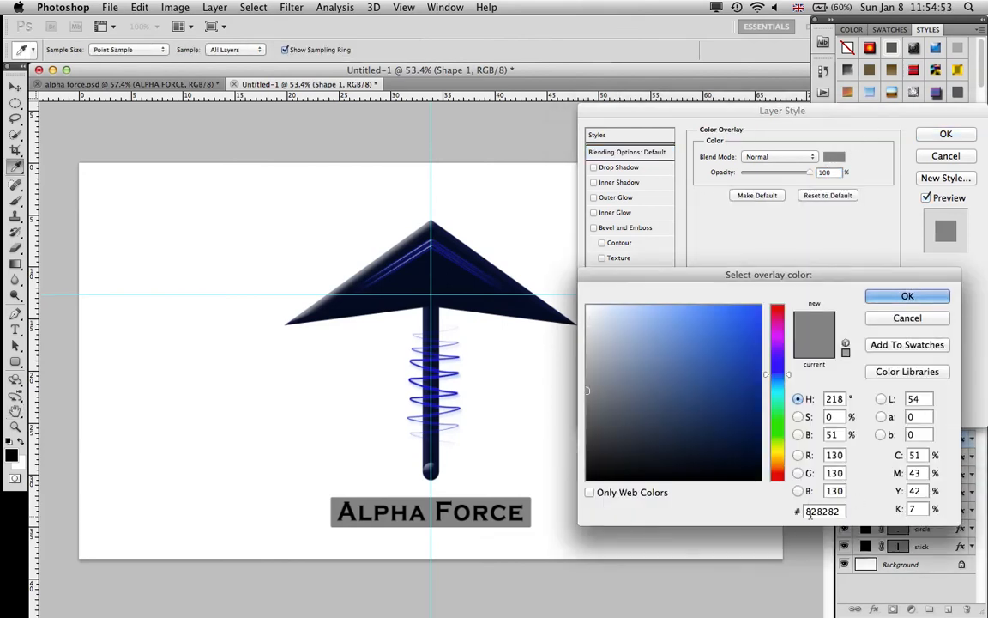
pyautogui.doubleClick(810, 515)
pyautogui.write('00')
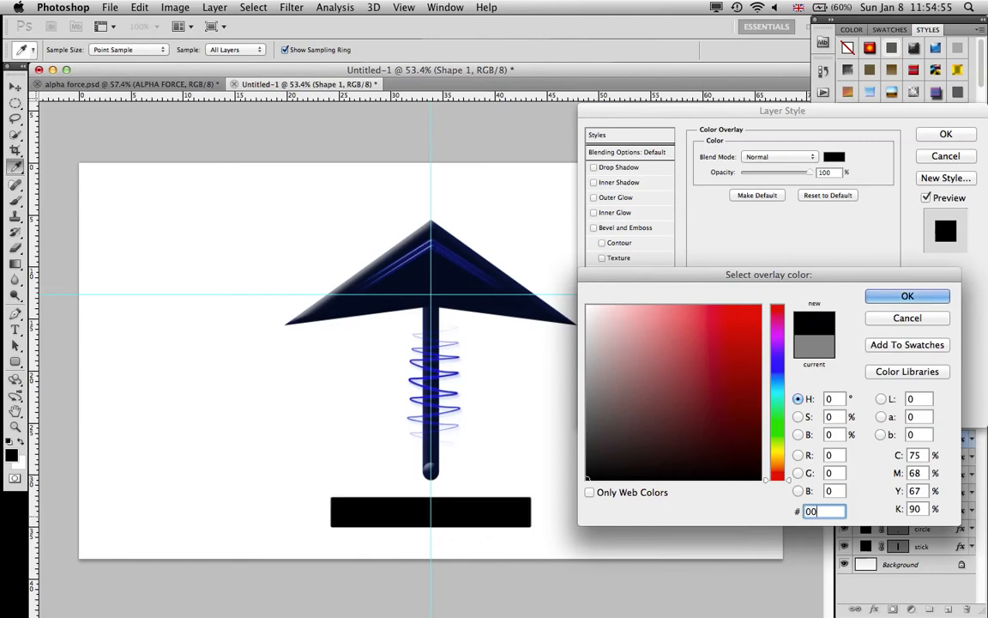
pyautogui.write('42ff')
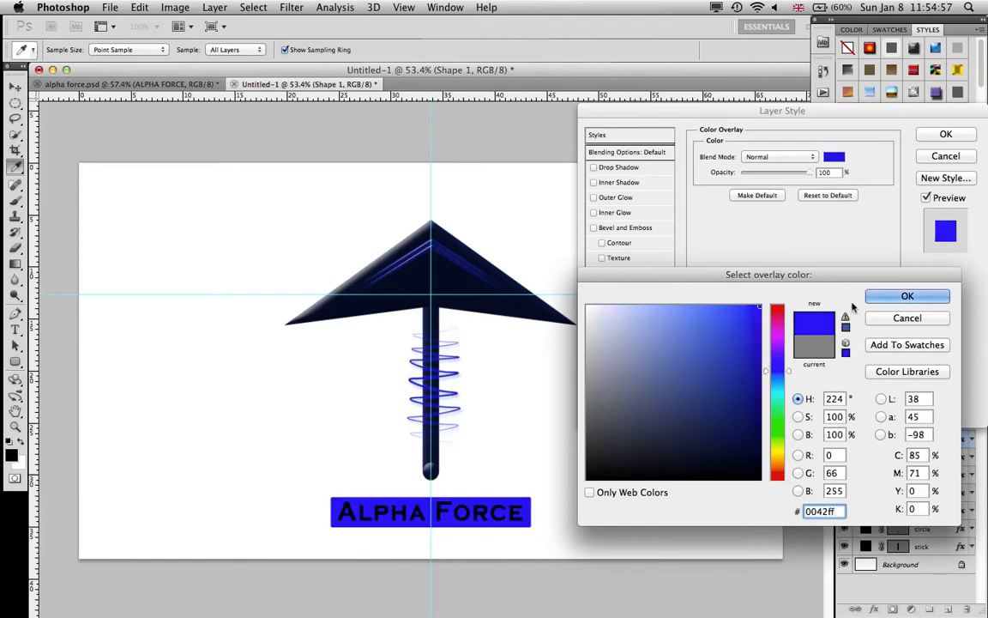
pyautogui.click(876, 296)
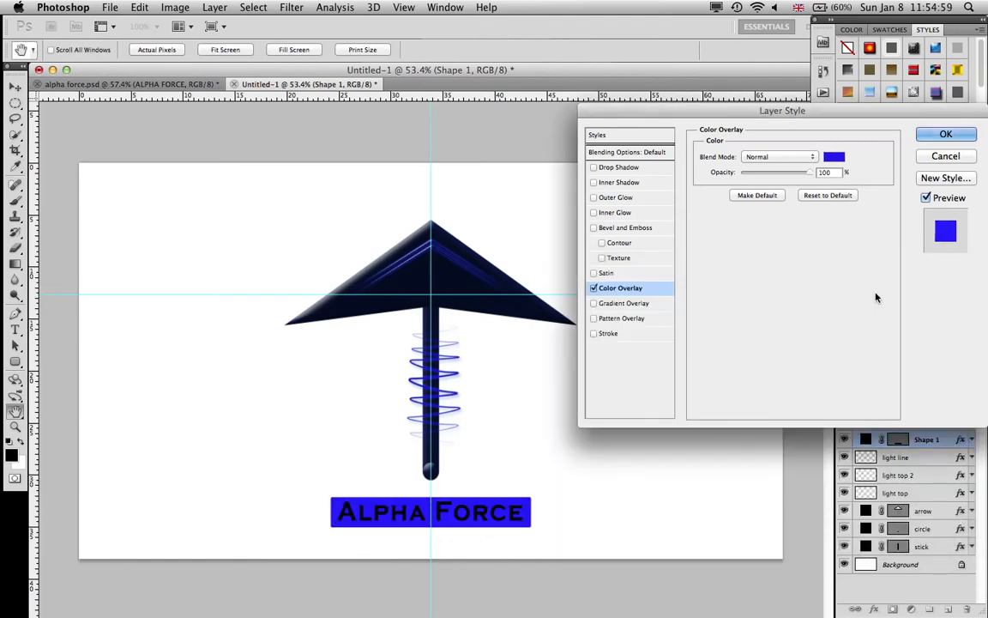
# Step: Add a Satin effect to the rectangle with a distance of 15 px and a size of 19 px
pyautogui.click(609, 273)
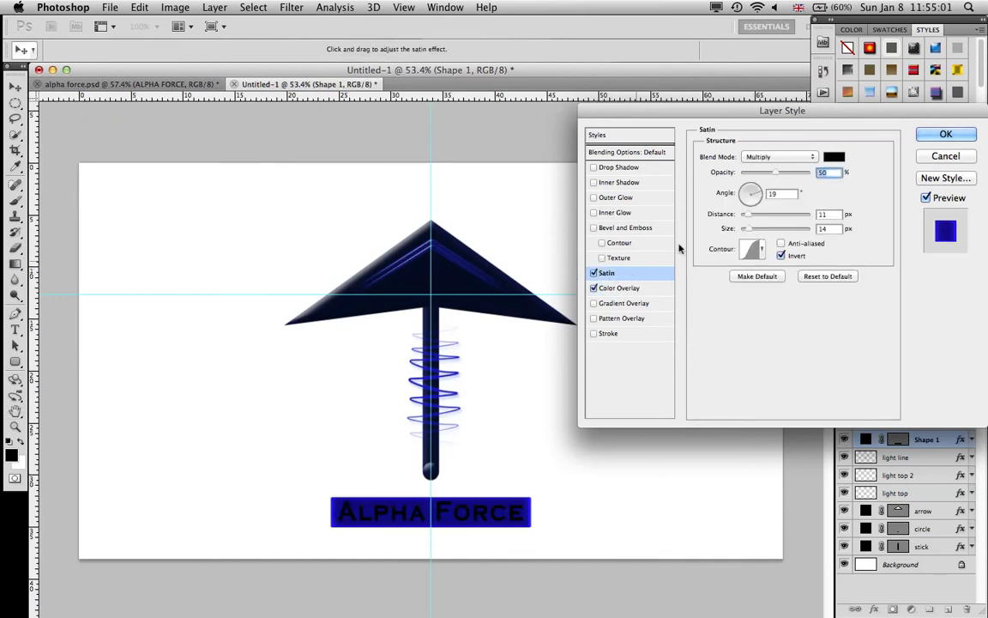
pyautogui.click(831, 215)
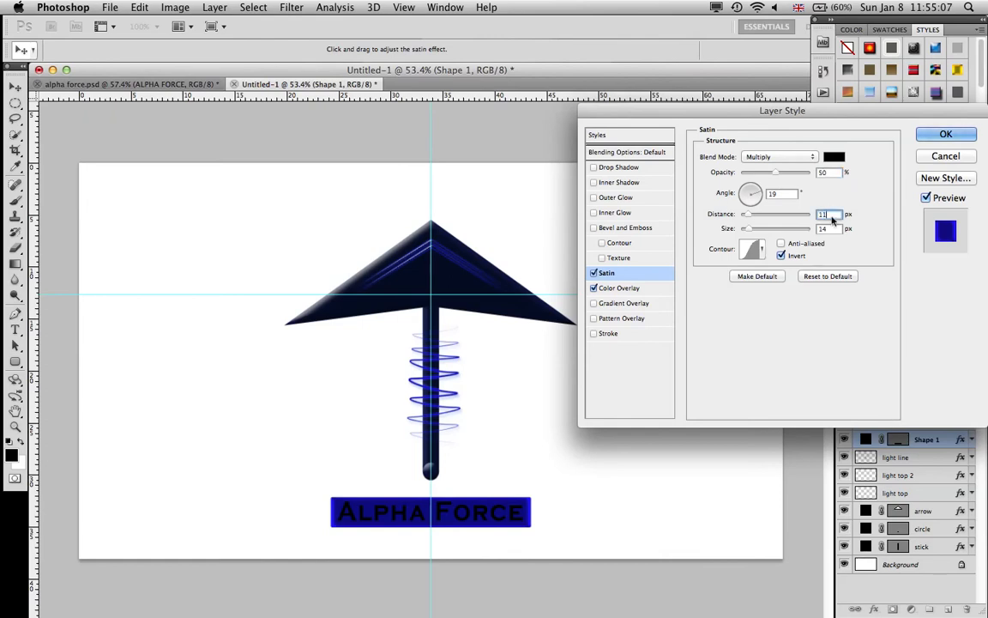
pyautogui.press('Up')
pyautogui.press('Up')
pyautogui.press('Up')
pyautogui.press('Up')
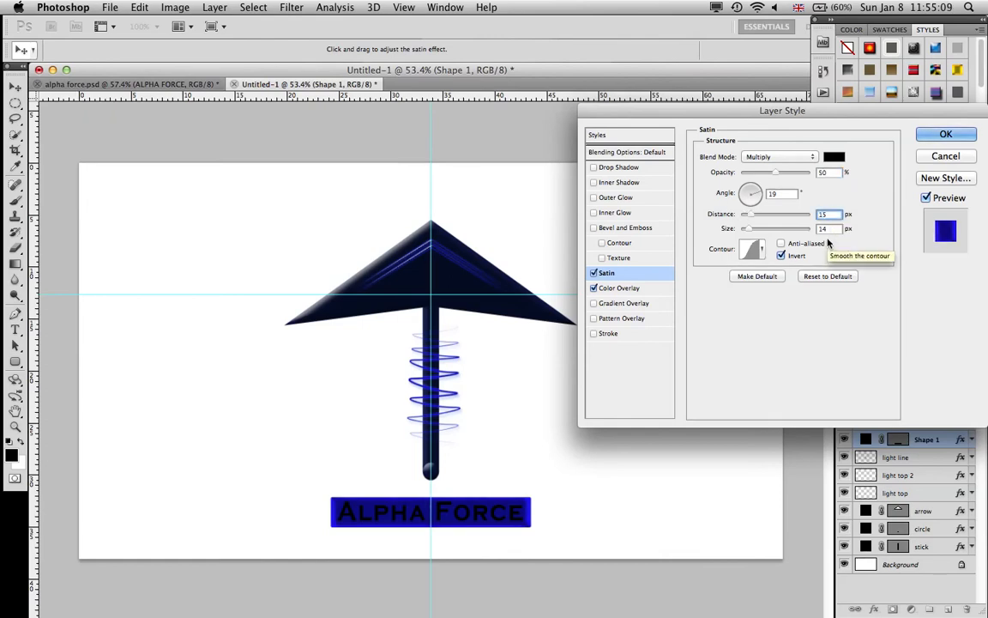
pyautogui.click(827, 228)
pyautogui.press('Up')
pyautogui.press('Up')
pyautogui.press('Up')
pyautogui.press('Up')
pyautogui.press('Up')
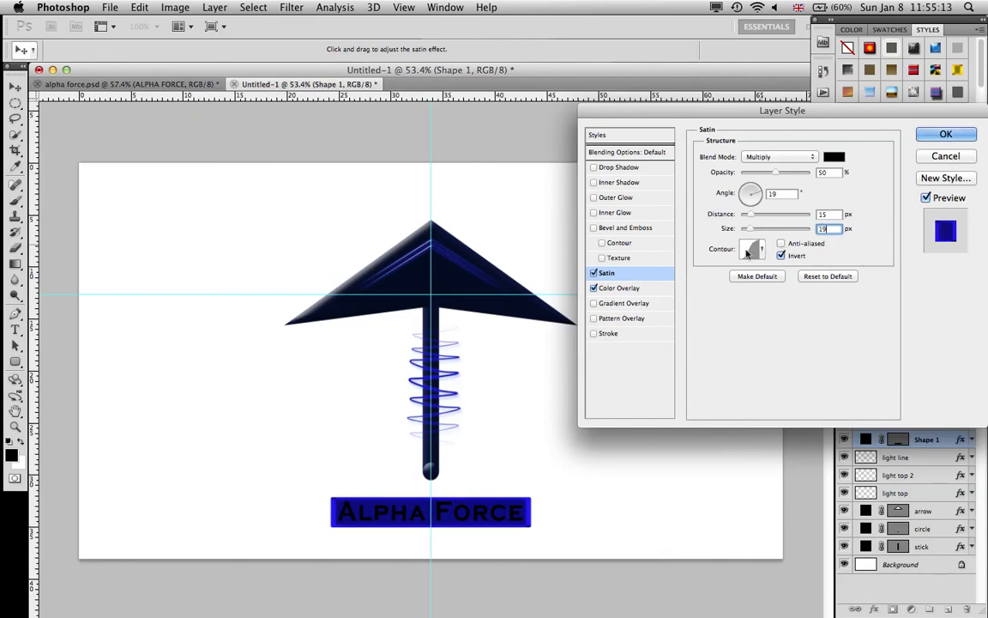
# Step: Apply Bevel and Emboss to the rectangle with 1000% depth, 7 px size and 50% shadow opacity
pyautogui.click(633, 229)
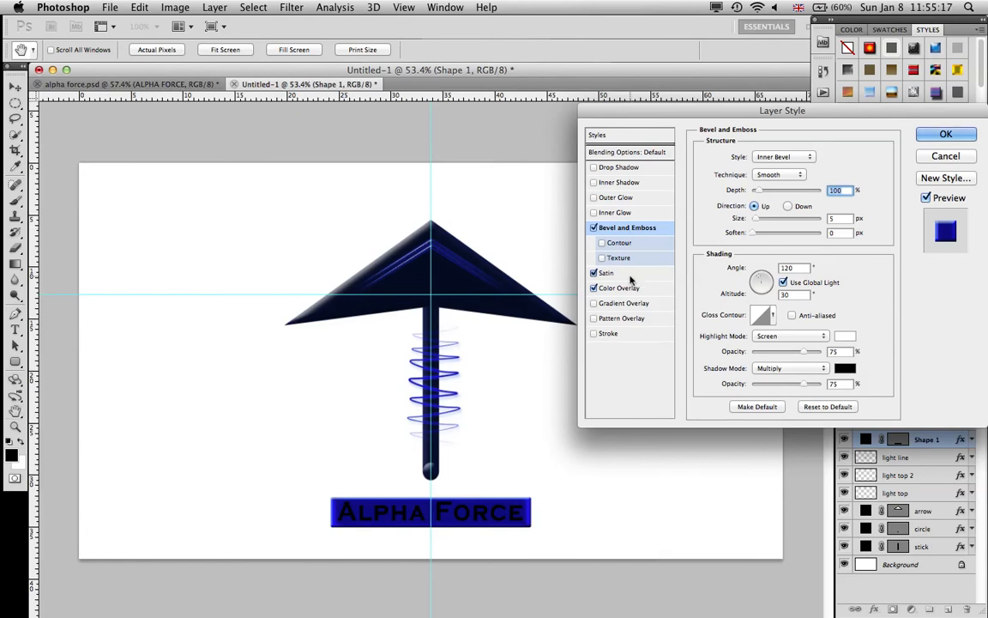
pyautogui.click(630, 275)
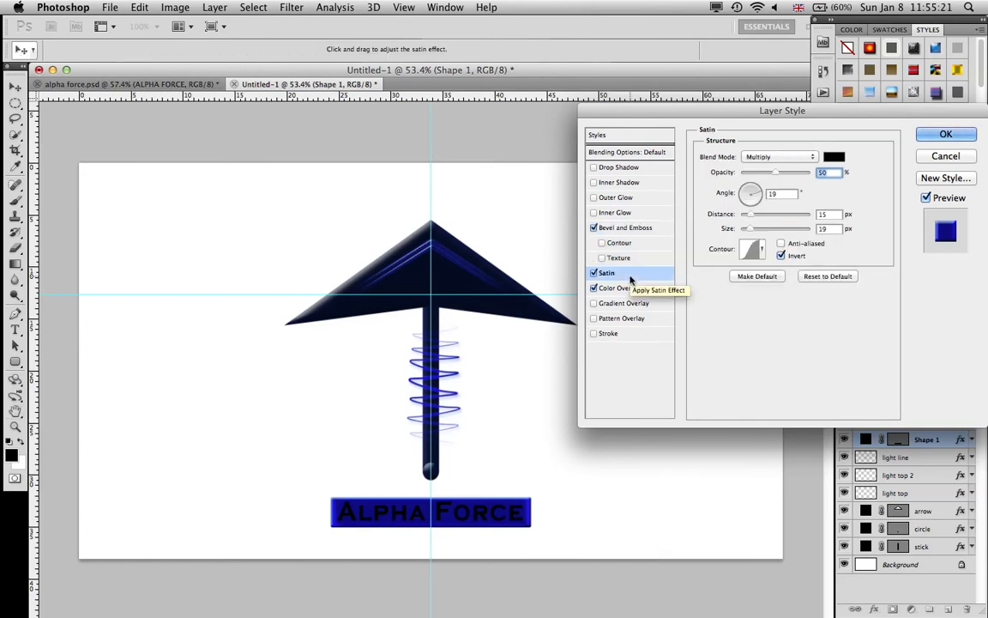
pyautogui.click(629, 228)
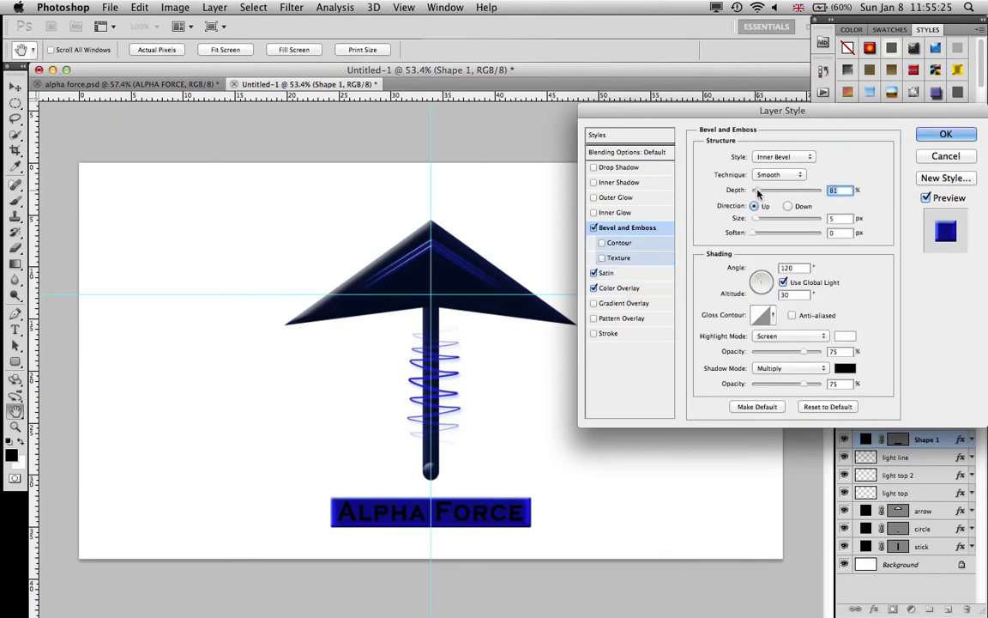
pyautogui.moveTo(758, 191); pyautogui.dragTo(887, 207)
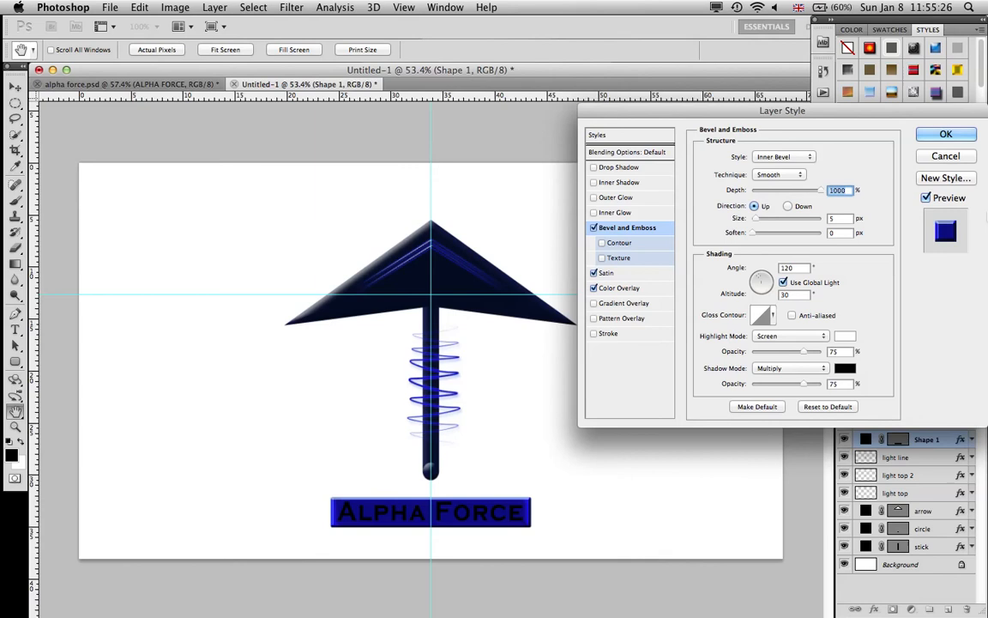
pyautogui.click(842, 219)
pyautogui.press('BackSpace')
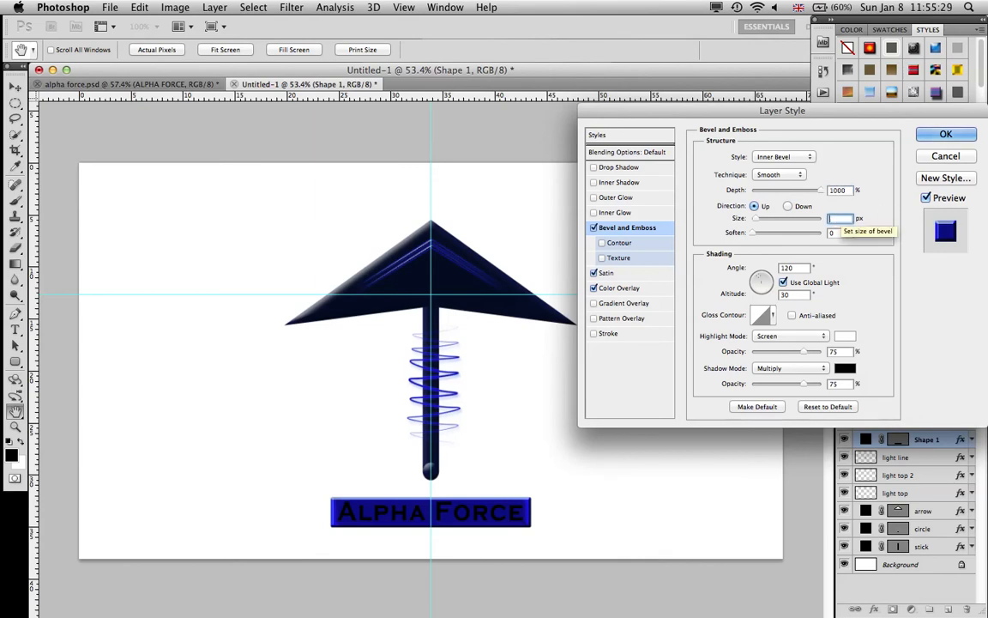
pyautogui.write('7')
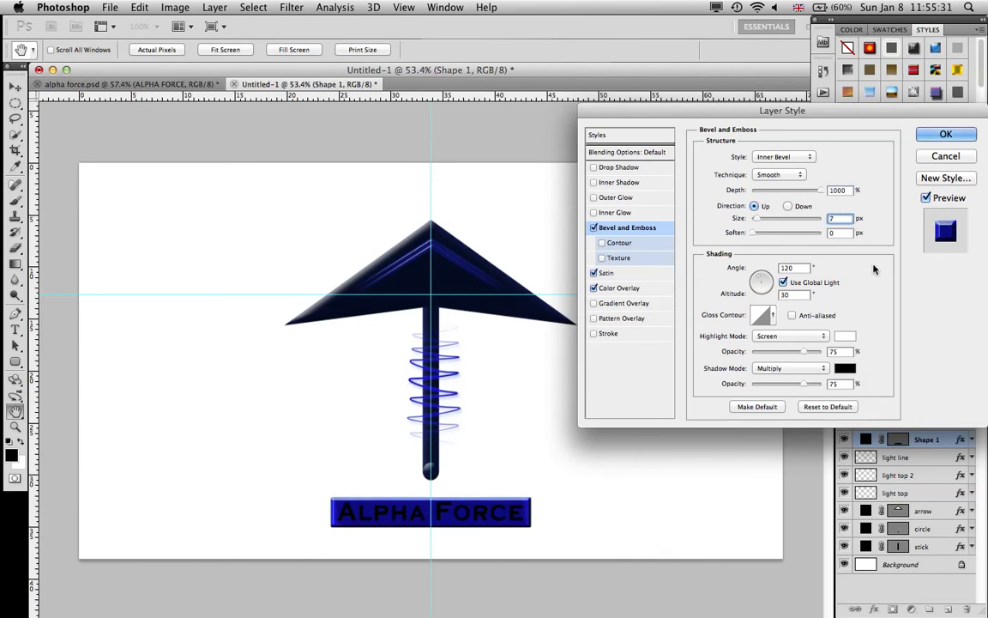
pyautogui.doubleClick(844, 384)
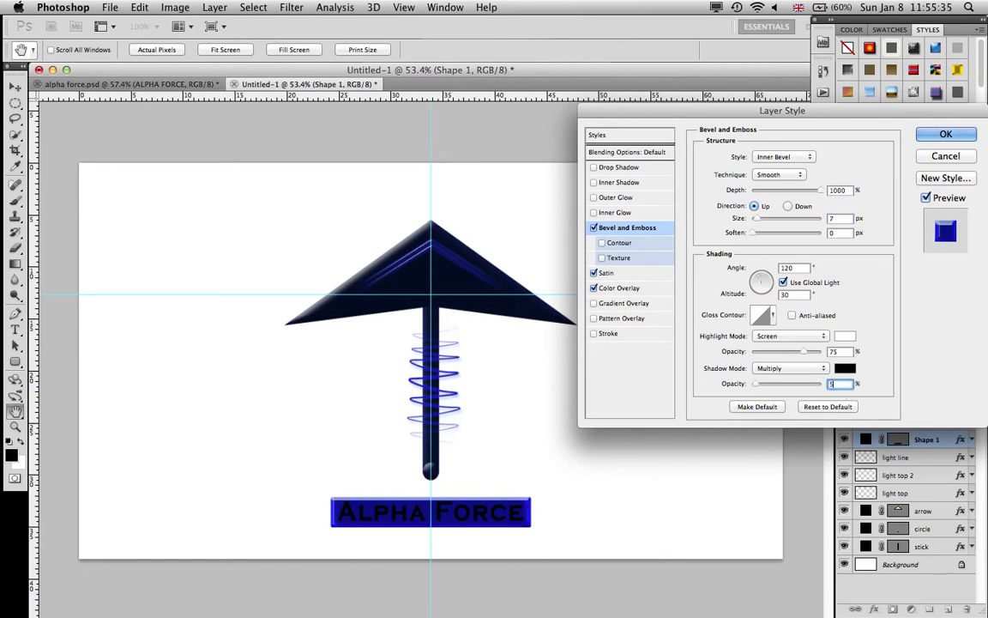
pyautogui.write('50')
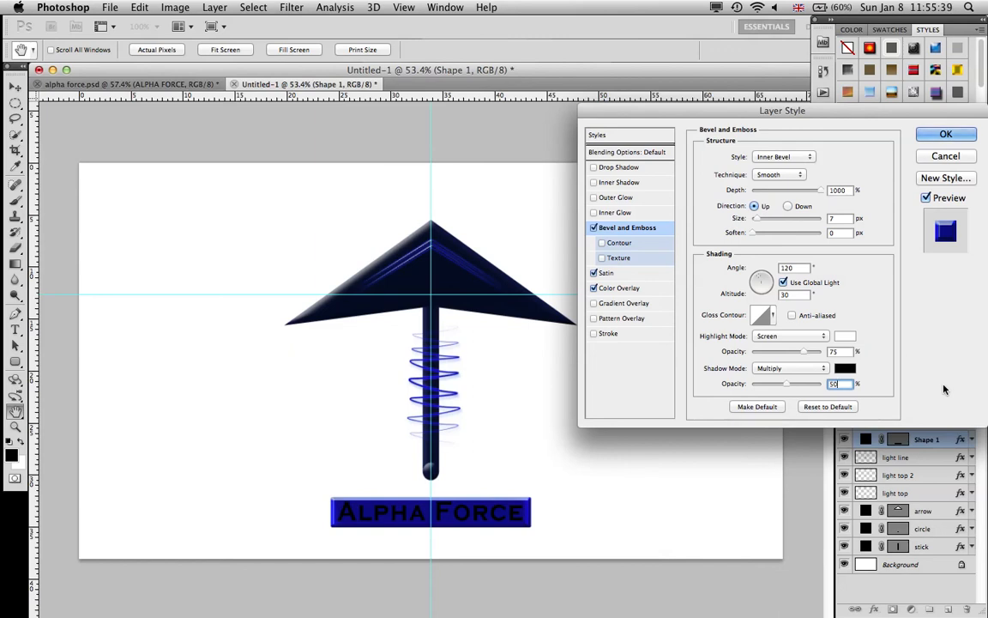
pyautogui.click(944, 135)
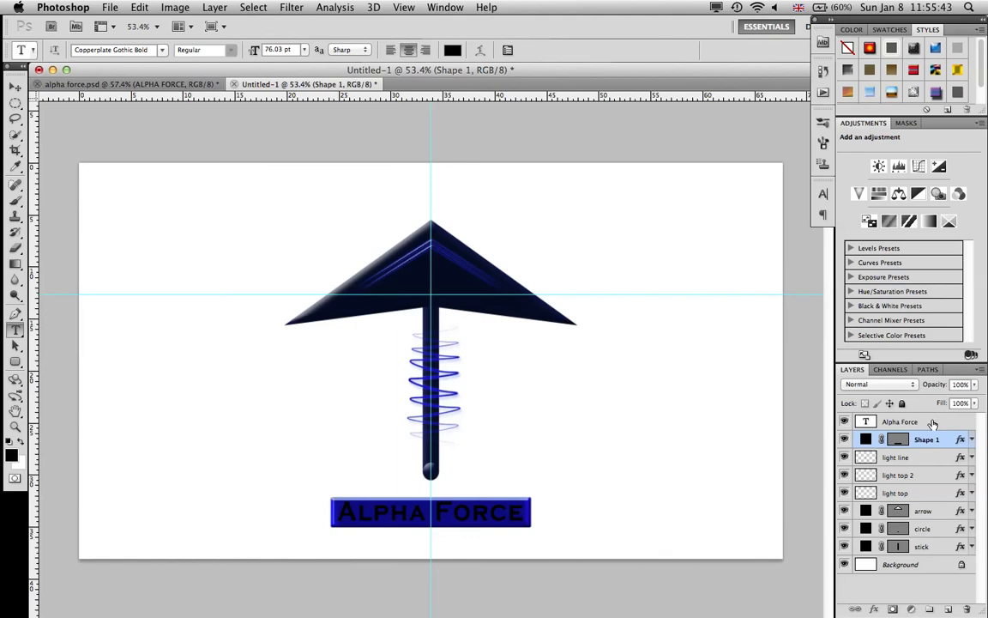
# Step: Give the Alpha Force text a Color Overlay in white sampled from the canvas background
pyautogui.doubleClick(932, 423)
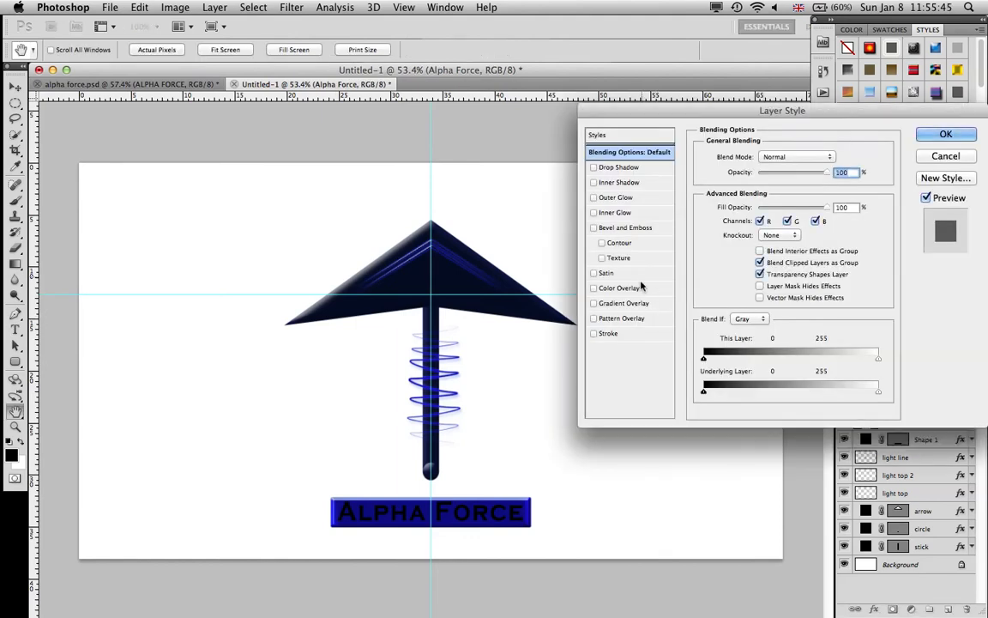
pyautogui.click(619, 288)
pyautogui.click(834, 156)
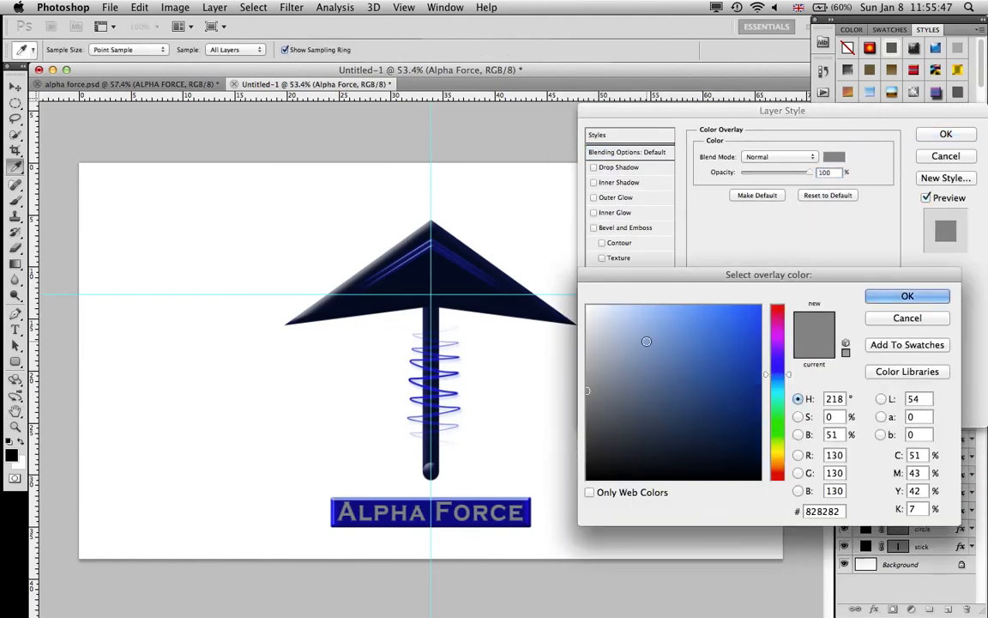
pyautogui.click(419, 176)
pyautogui.click(902, 296)
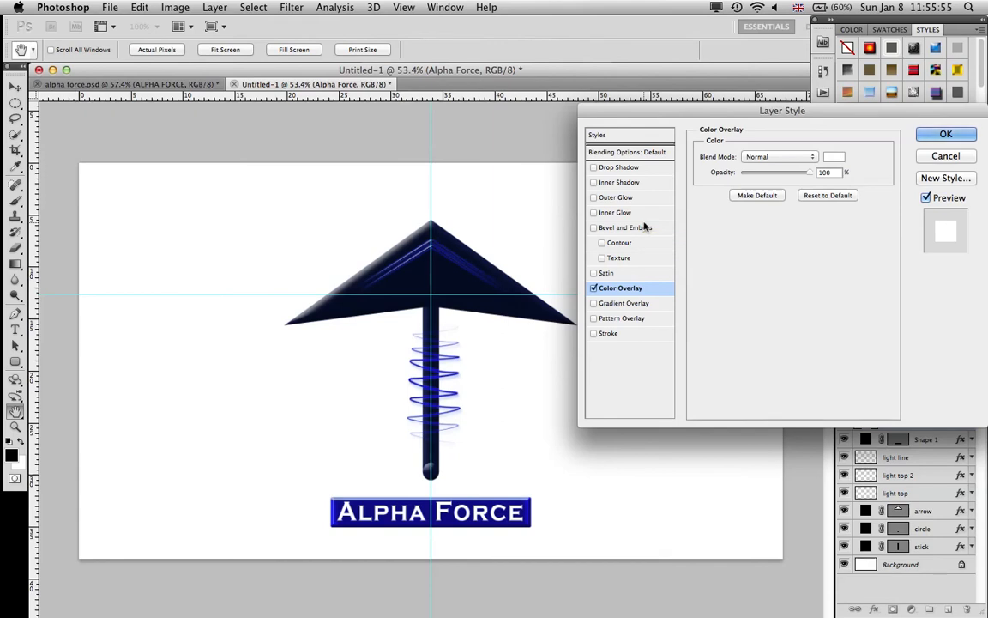
# Step: Add Bevel and Emboss to the Alpha Force text with direction Down, 7 px size and 50% shadow opacity
pyautogui.click(652, 228)
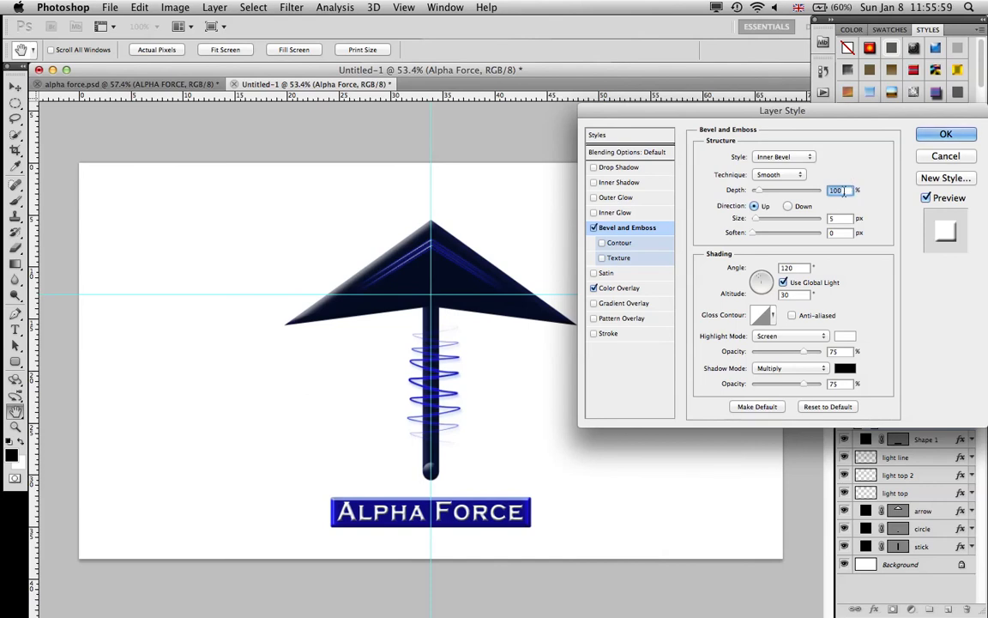
pyautogui.click(787, 206)
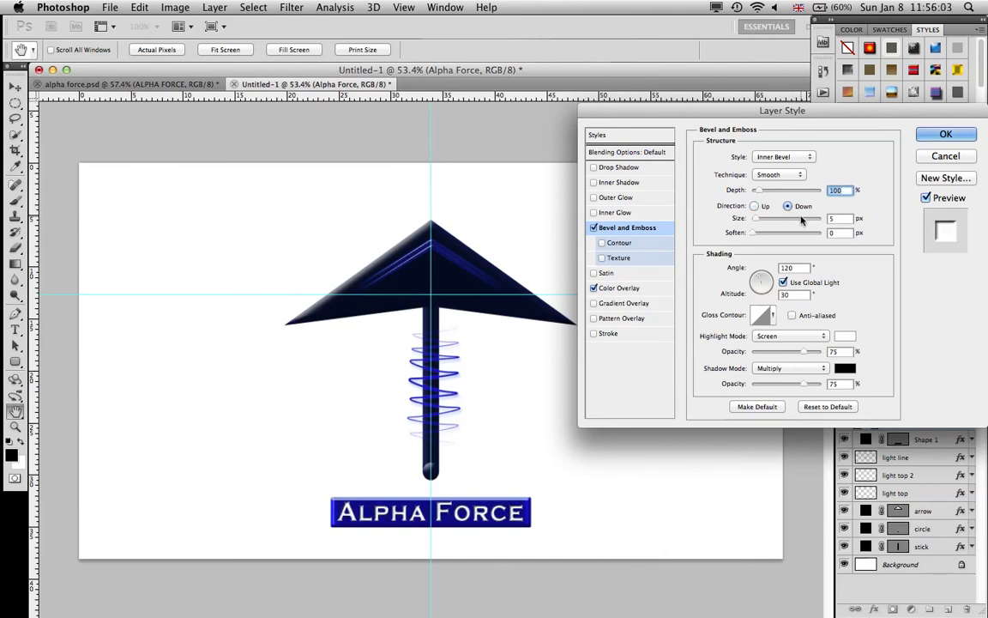
pyautogui.click(838, 220)
pyautogui.write('7')
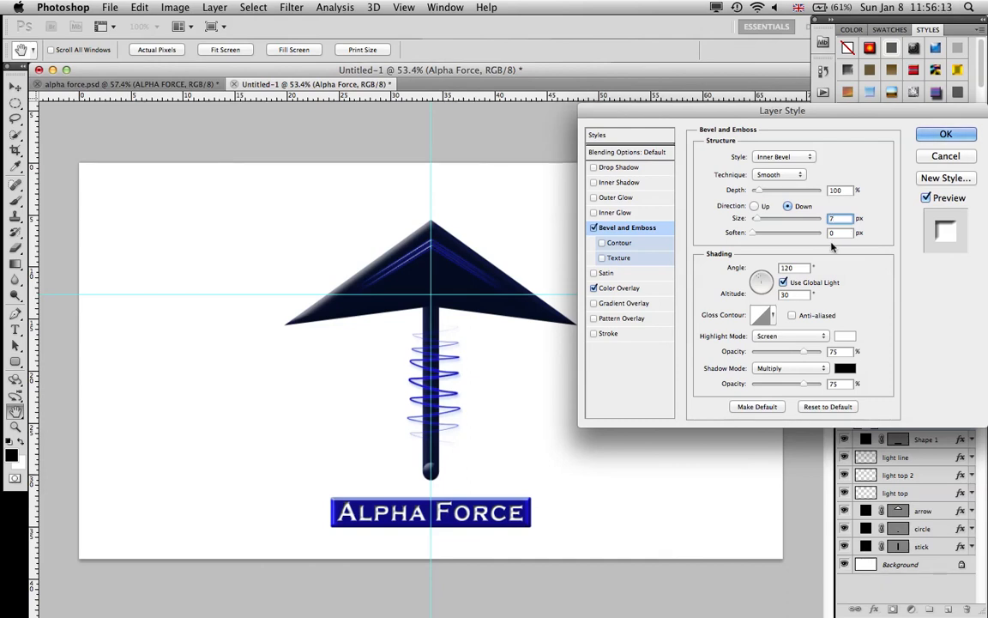
pyautogui.doubleClick(839, 384)
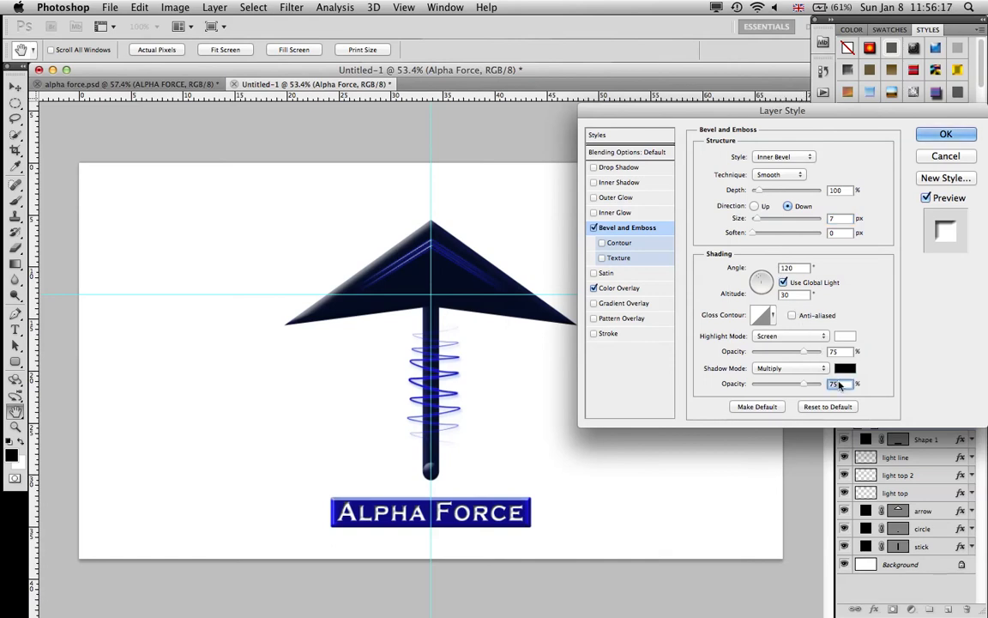
pyautogui.write('50')
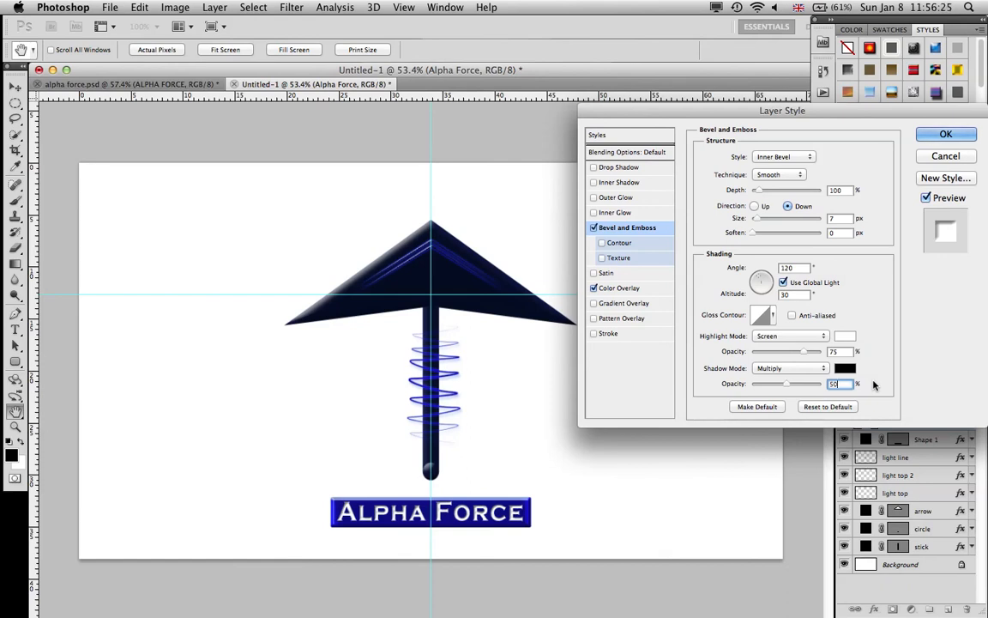
# Step: Add an Outer Glow in blue #0043ff at 25% opacity to the Alpha Force text and collapse its effects list
pyautogui.click(612, 198)
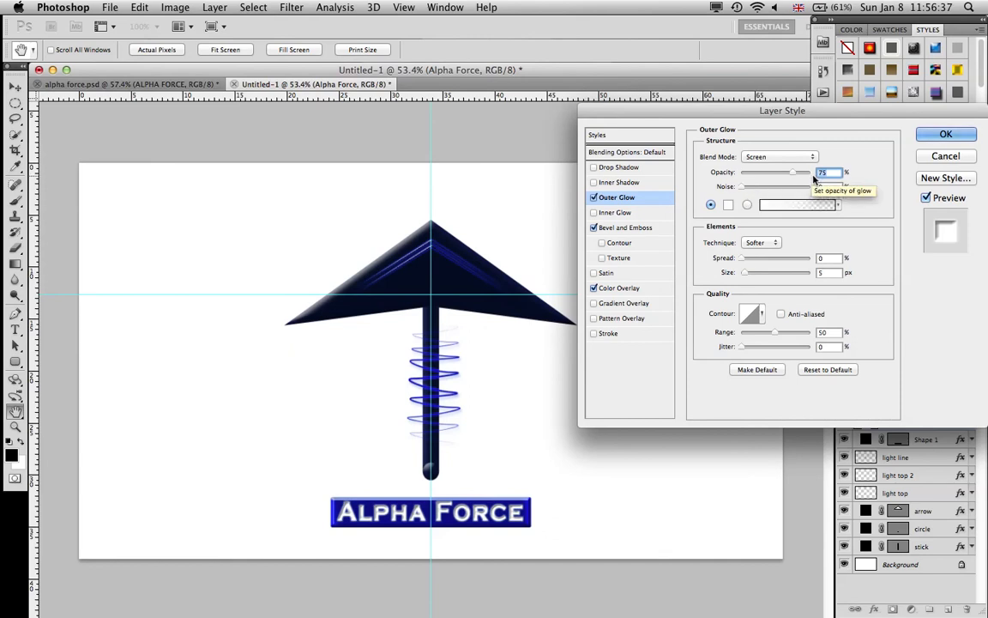
pyautogui.write('25')
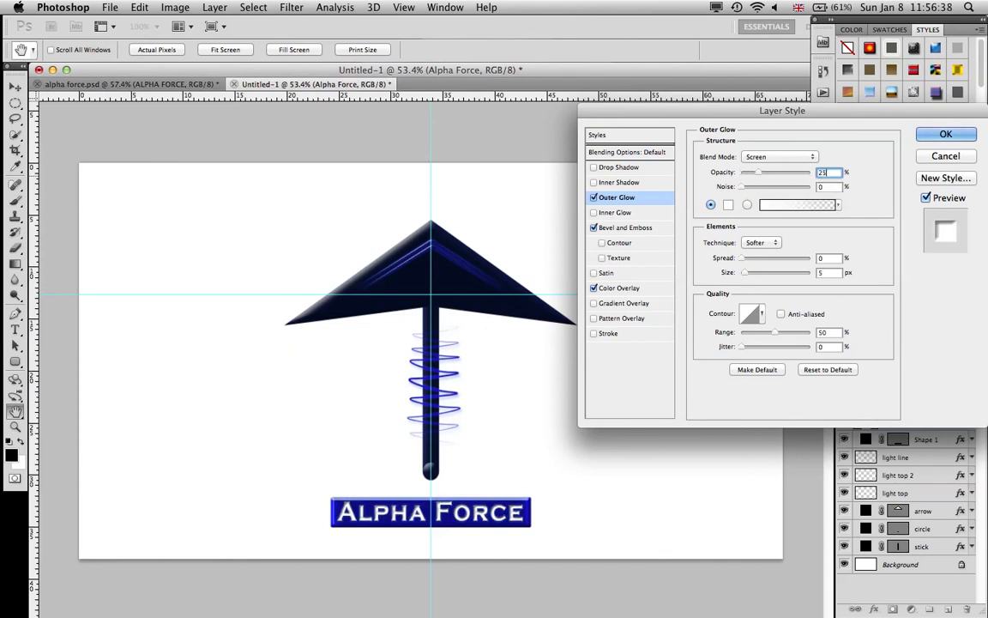
pyautogui.click(727, 205)
pyautogui.click(812, 511)
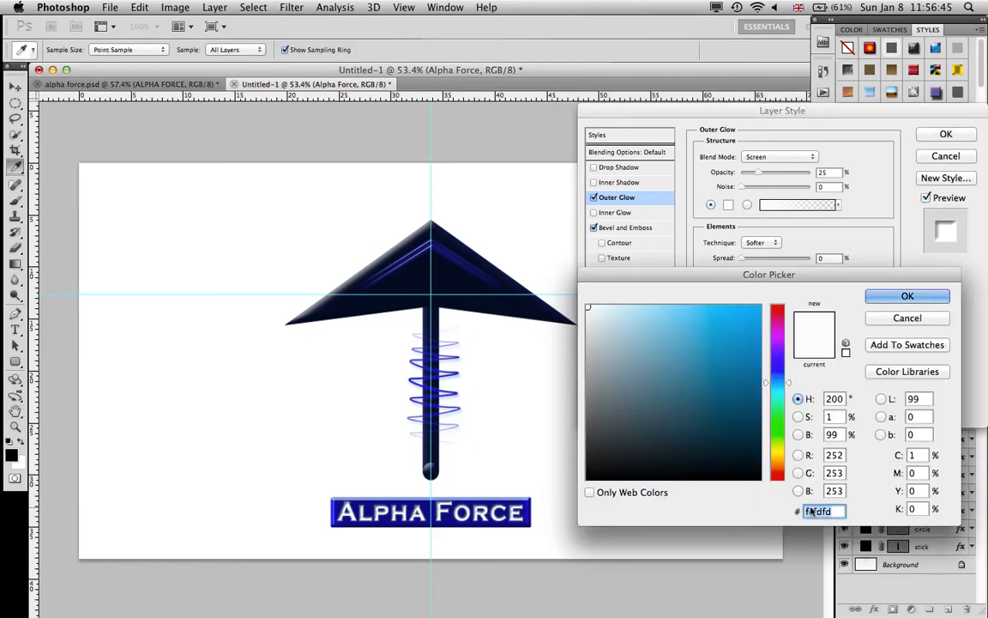
pyautogui.write('00')
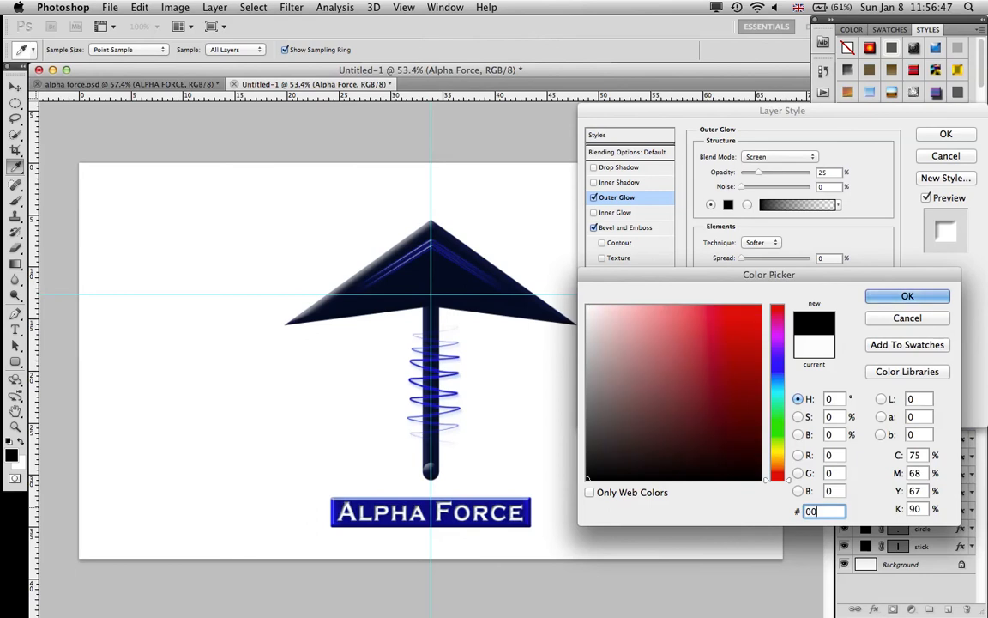
pyautogui.write('43ff')
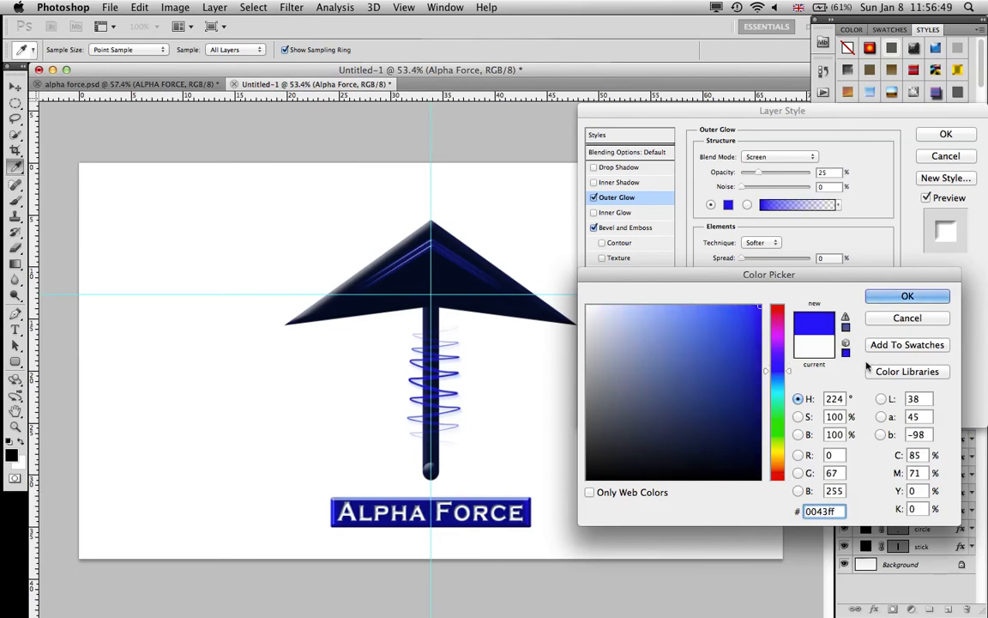
pyautogui.click(883, 294)
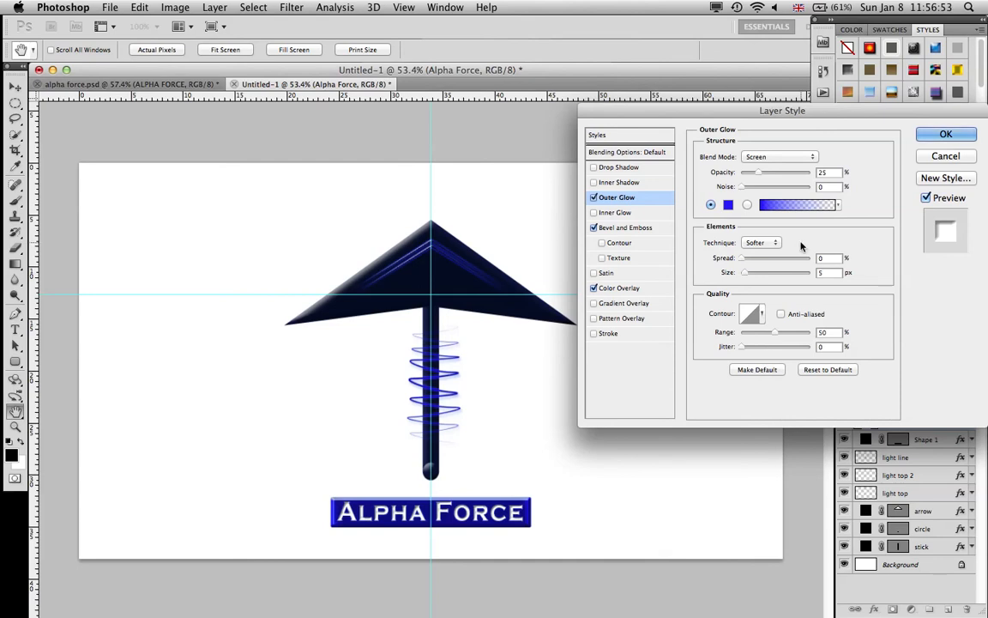
pyautogui.click(945, 134)
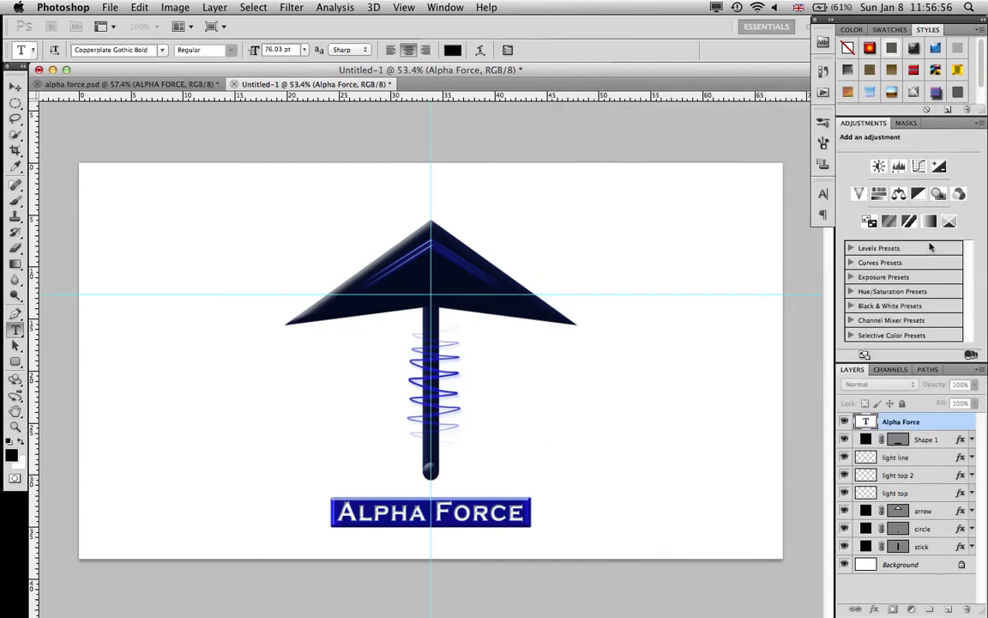
pyautogui.click(972, 424)
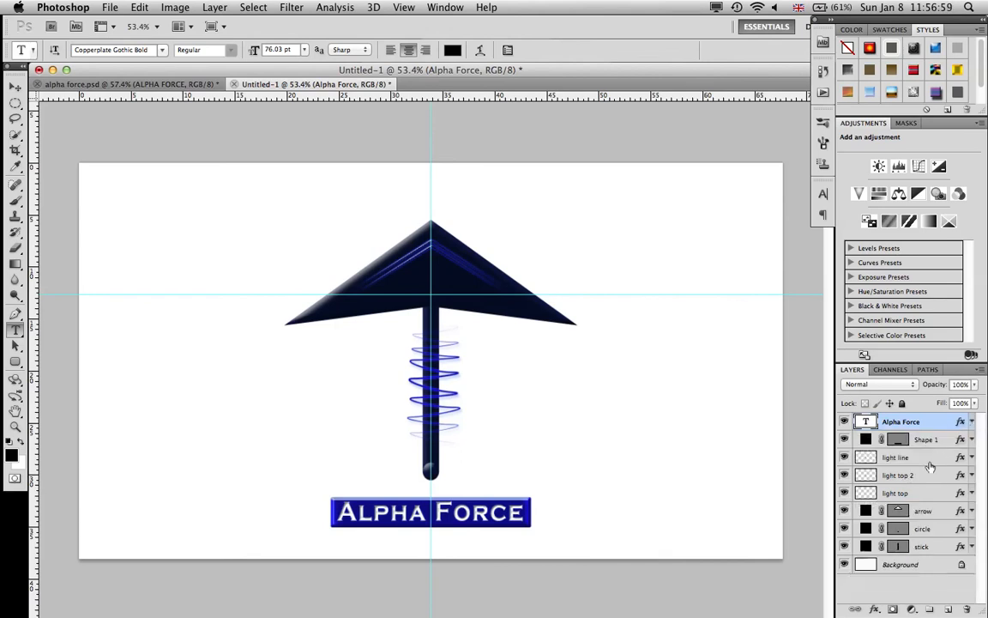
# Step: Rename the name plate's Shape 1 layer as tile and stretch the plate's height to 113.63% with Free Transform
pyautogui.doubleClick(926, 440)
pyautogui.write('tile')
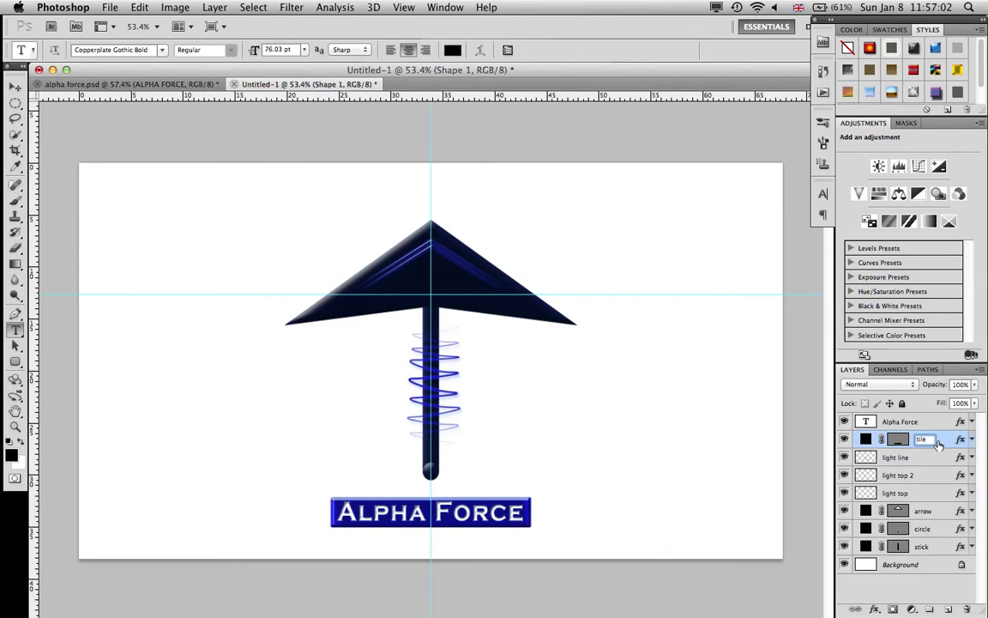
pyautogui.press('Return')
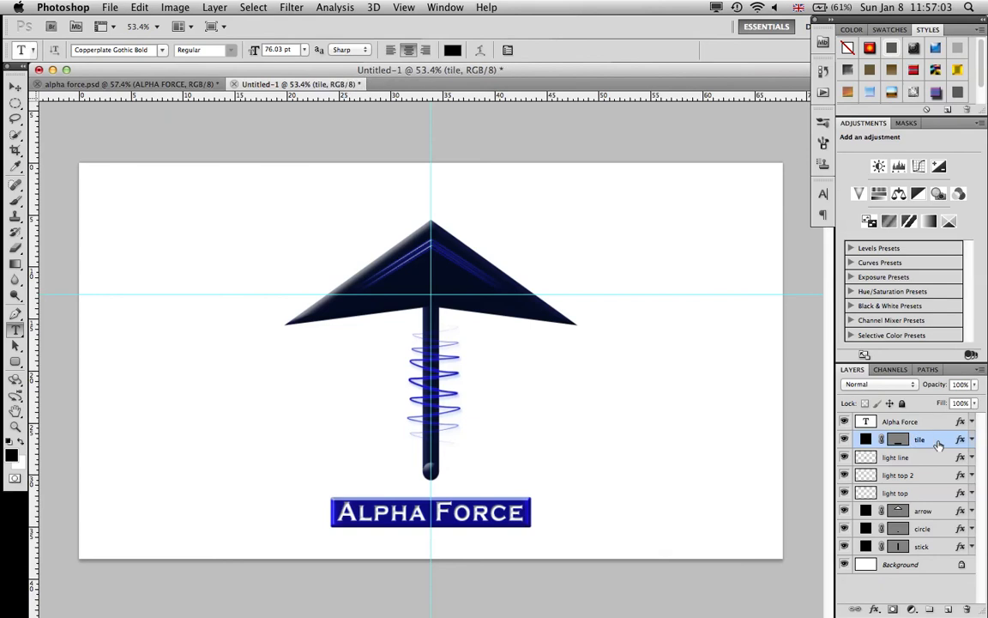
pyautogui.press('super+t')
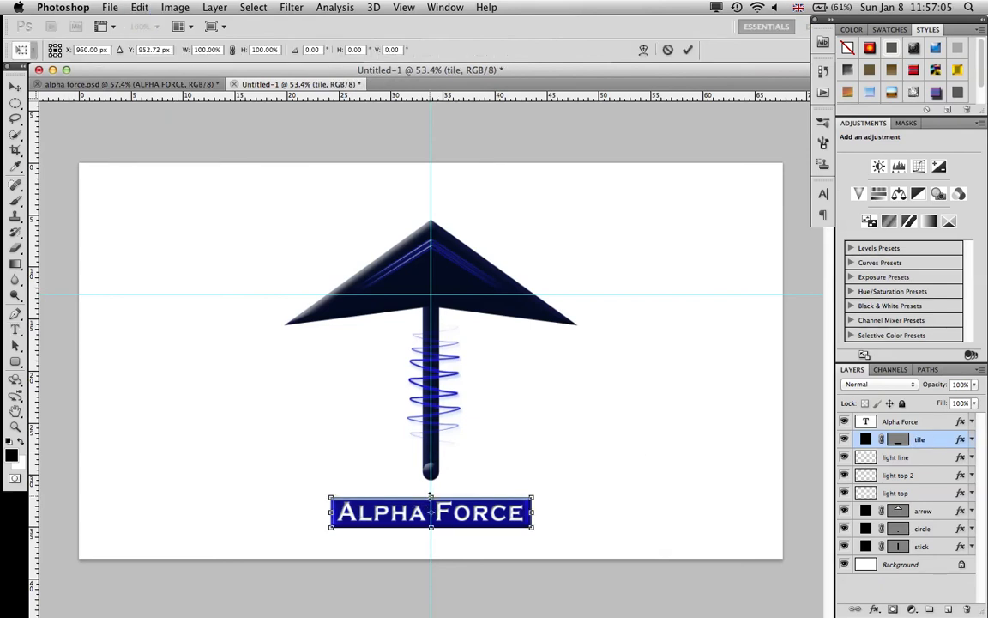
pyautogui.moveTo(429, 495); pyautogui.dragTo(429, 495)
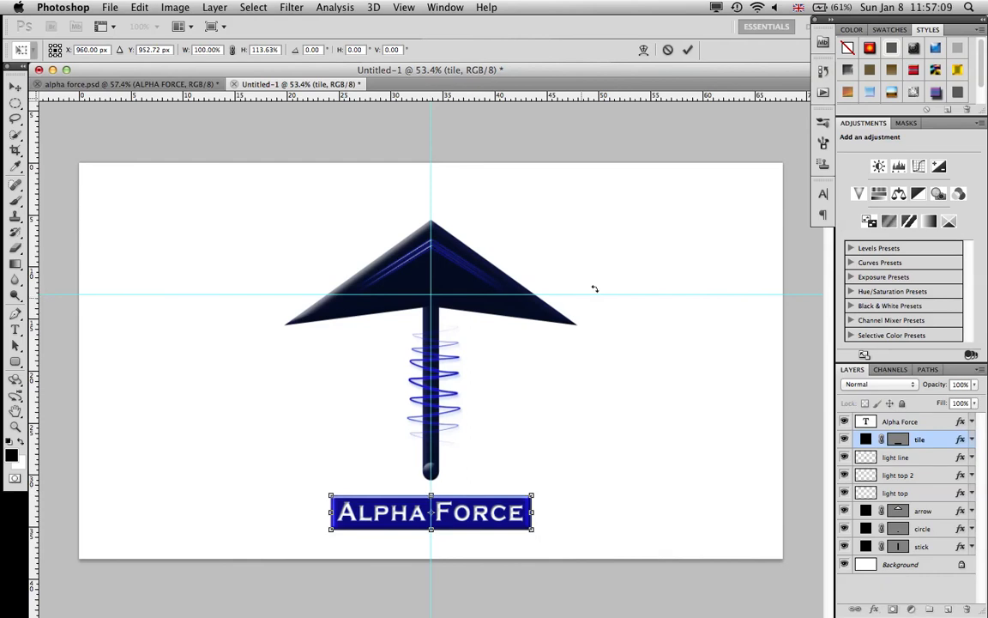
pyautogui.click(687, 49)
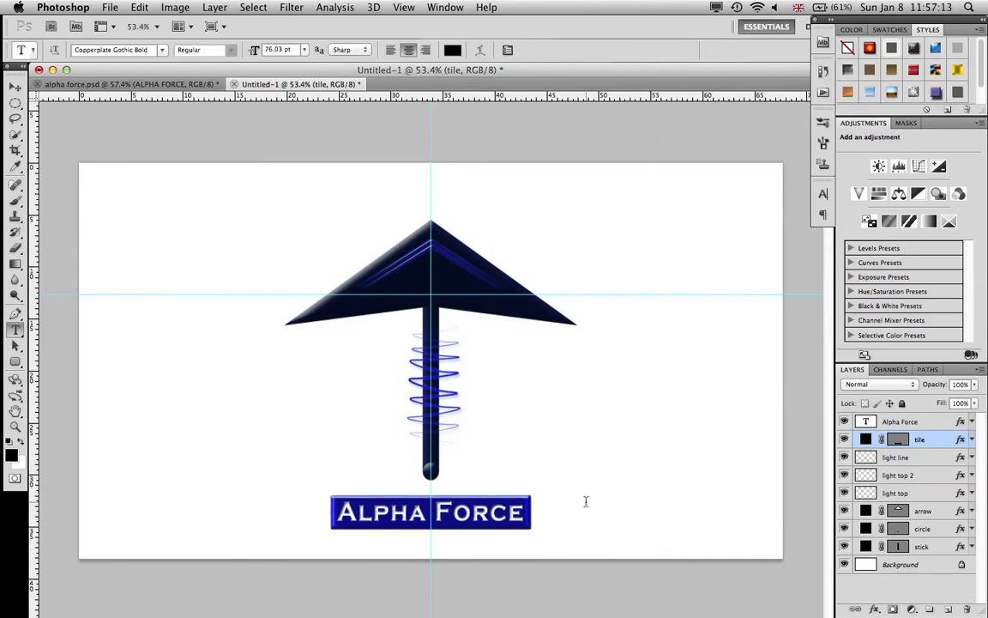
# Step: Convert the Background into a regular layer named Layer 0, give it a black #000000 Color Overlay and collapse its effects list
pyautogui.doubleClick(907, 565)
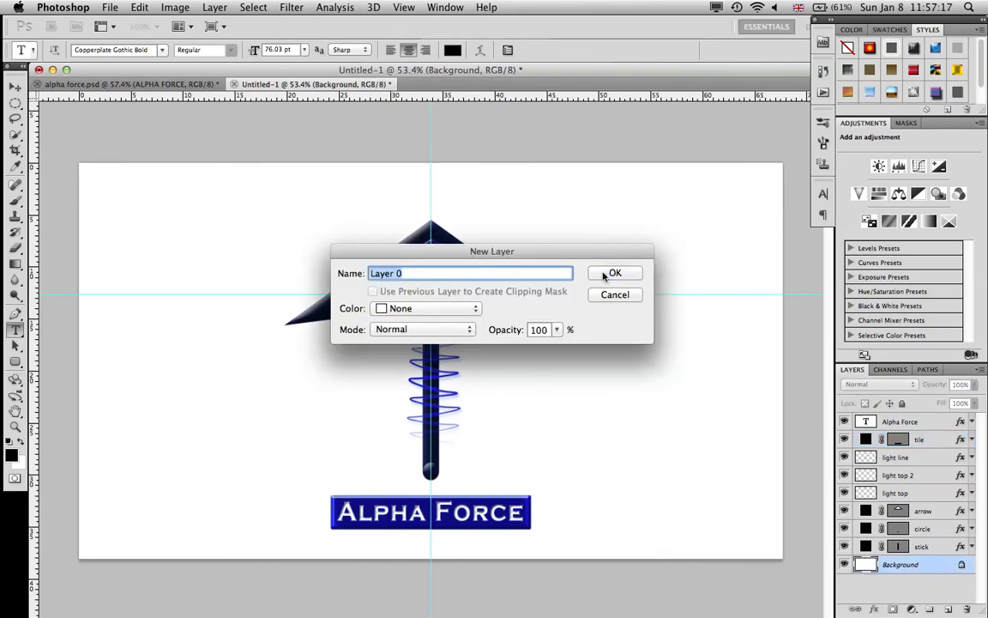
pyautogui.click(612, 274)
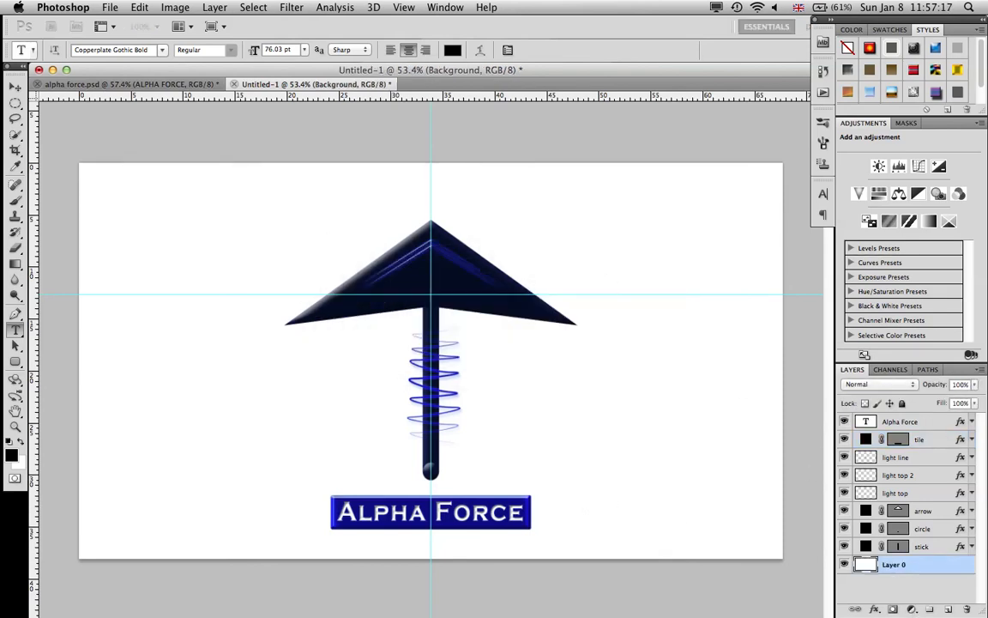
pyautogui.doubleClick(920, 567)
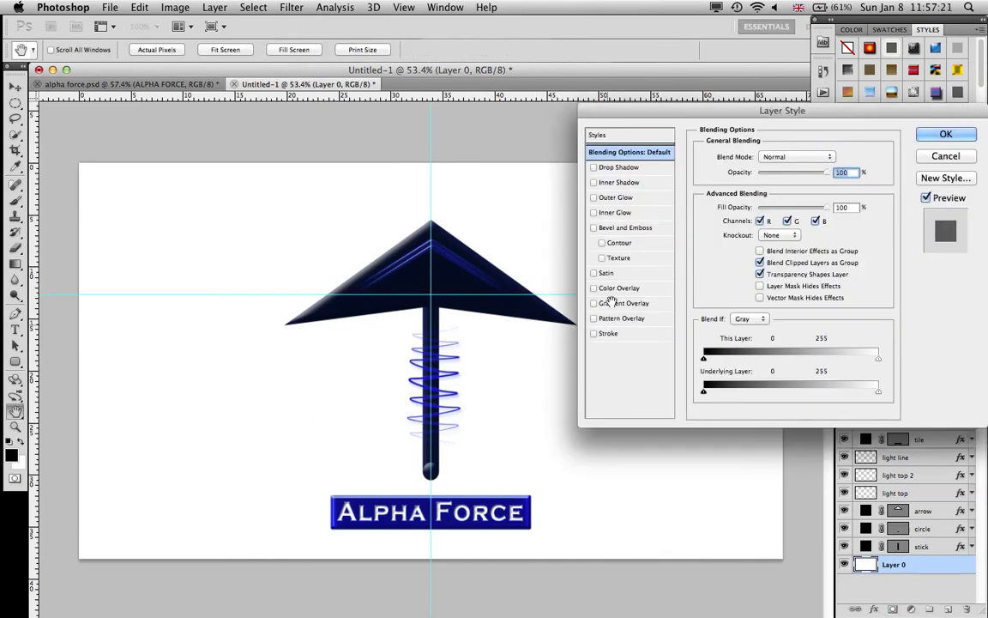
pyautogui.click(614, 288)
pyautogui.click(834, 157)
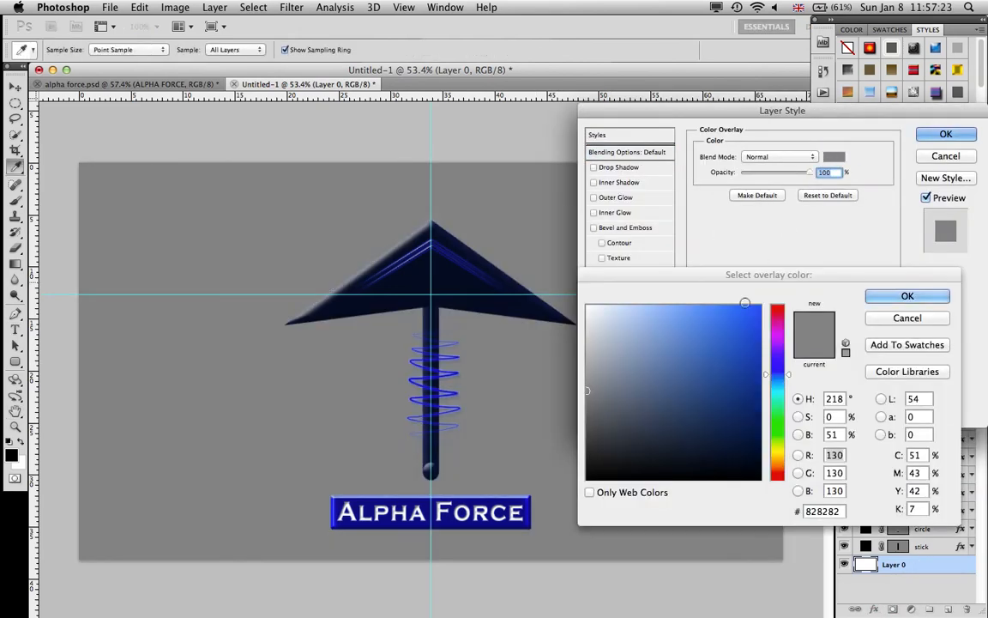
pyautogui.moveTo(707, 368); pyautogui.dragTo(444, 615)
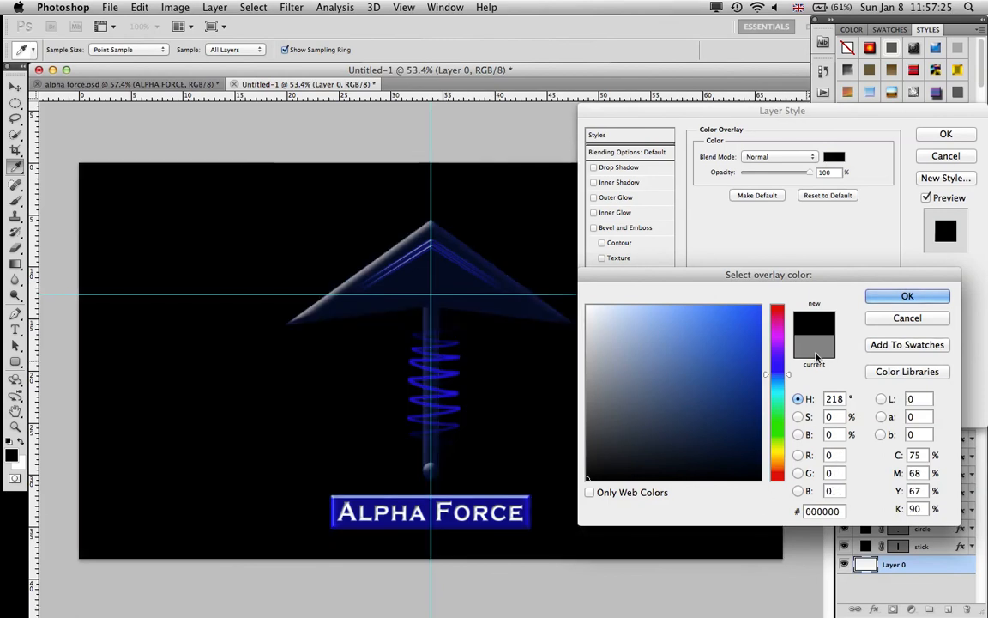
pyautogui.click(901, 296)
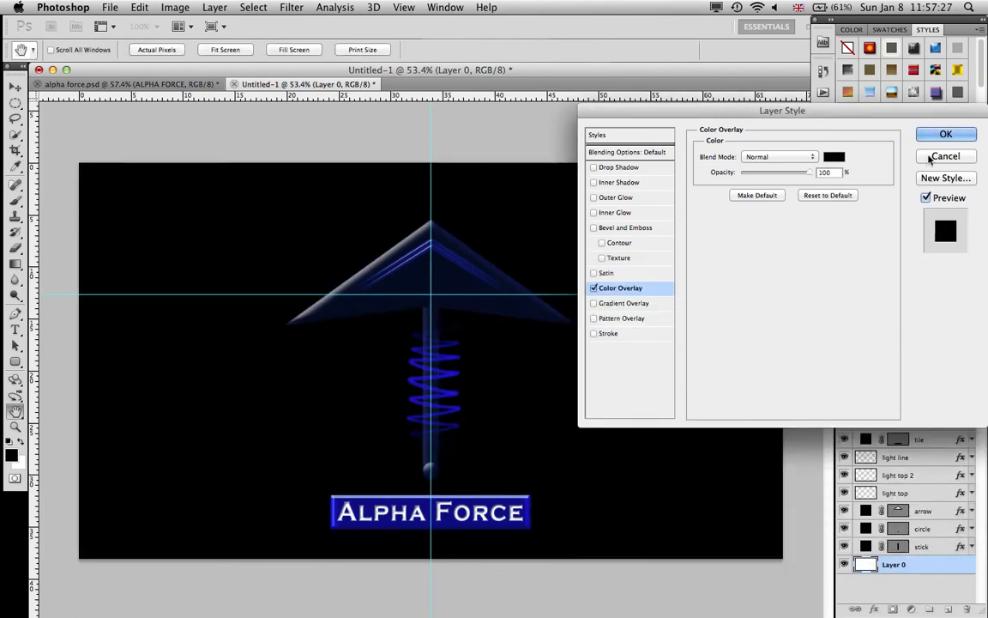
pyautogui.click(944, 136)
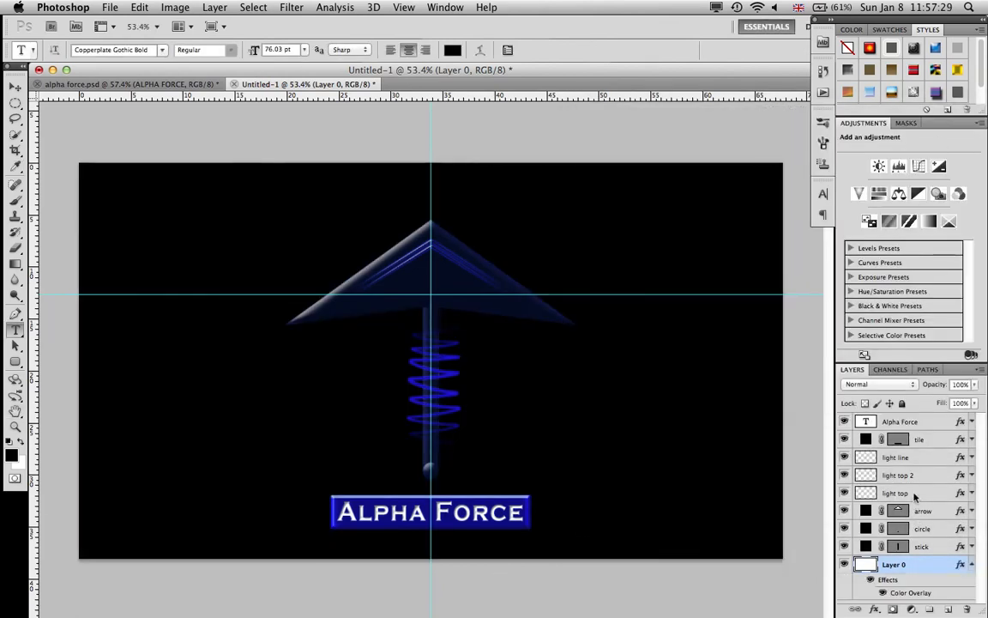
pyautogui.click(973, 565)
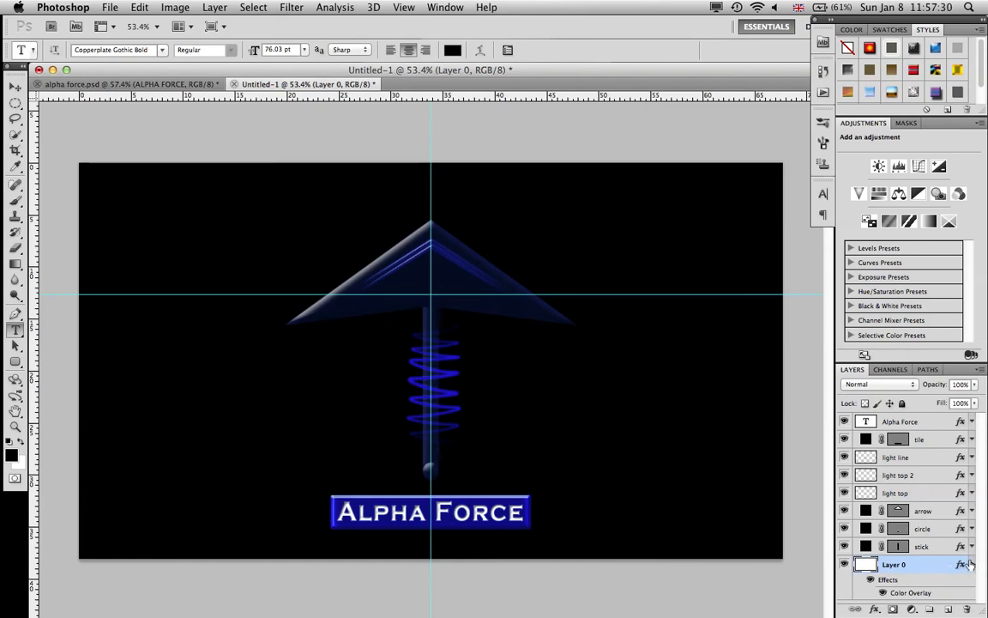
# Step: Select the light line layer and activate the Eraser tool for the coil around the shaft
pyautogui.click(913, 458)
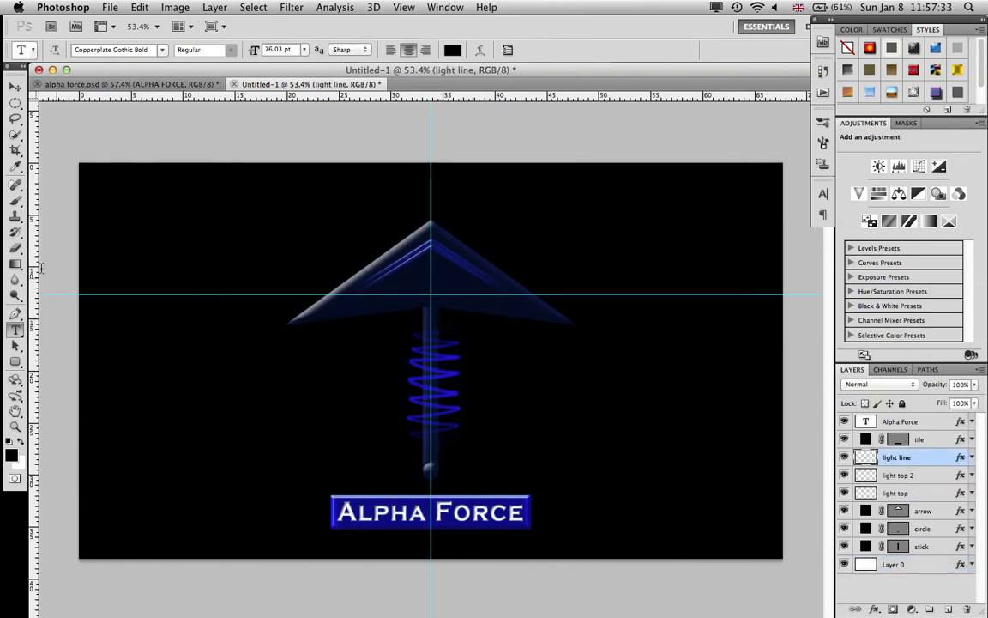
pyautogui.click(15, 248)
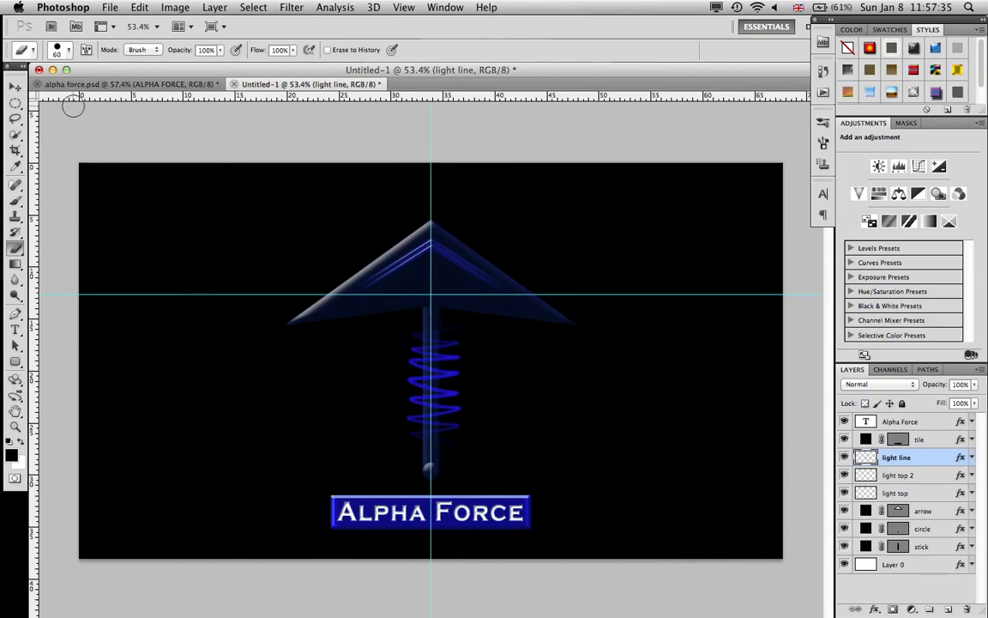
pyautogui.click(72, 52)
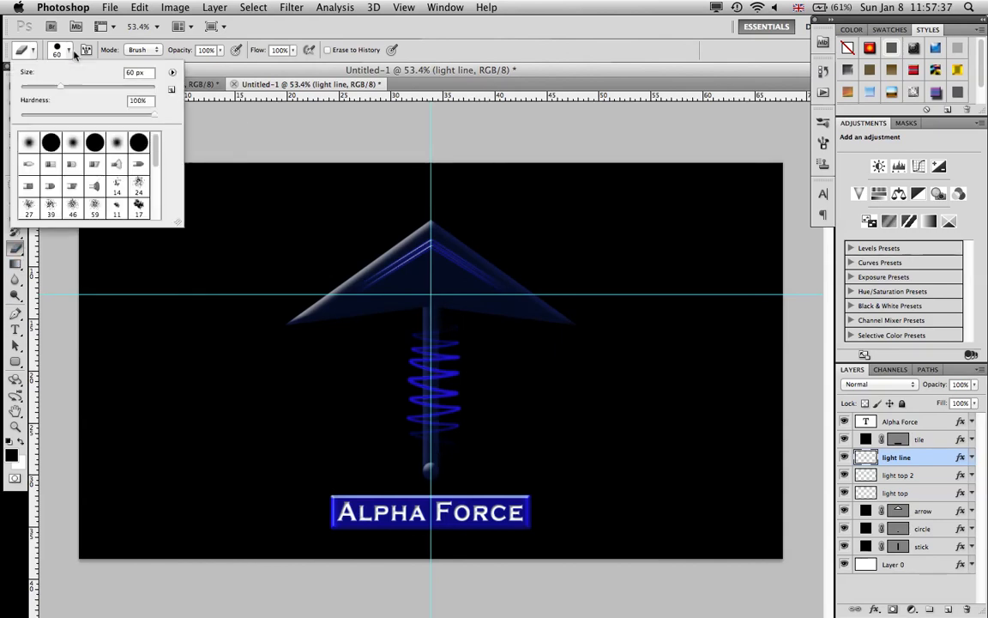
pyautogui.click(71, 52)
pyautogui.scroll(5, 428, 376)
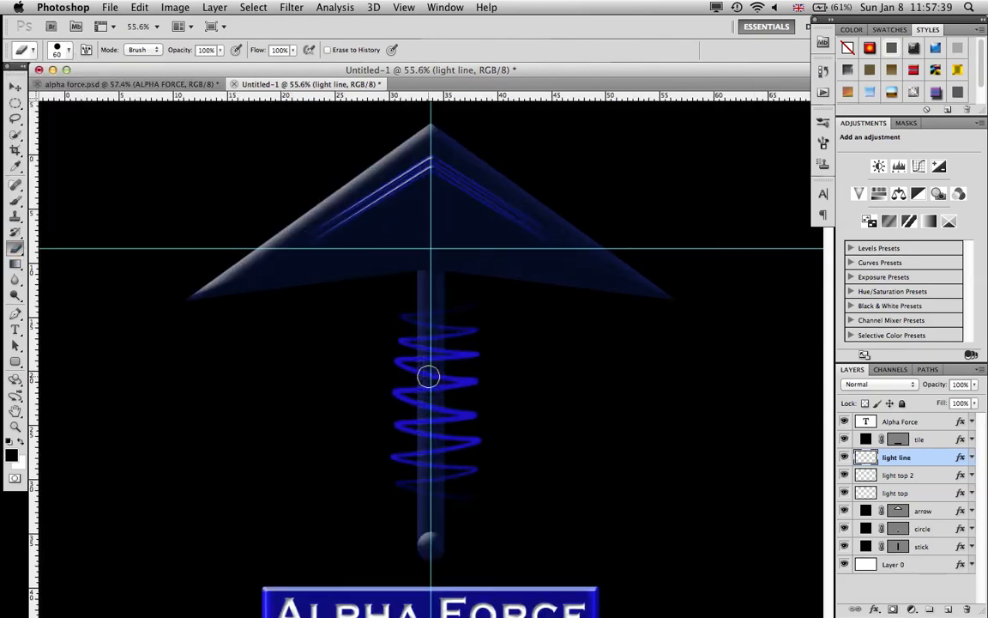
pyautogui.scroll(5, 428, 376)
pyautogui.scroll(-5, 404, 337)
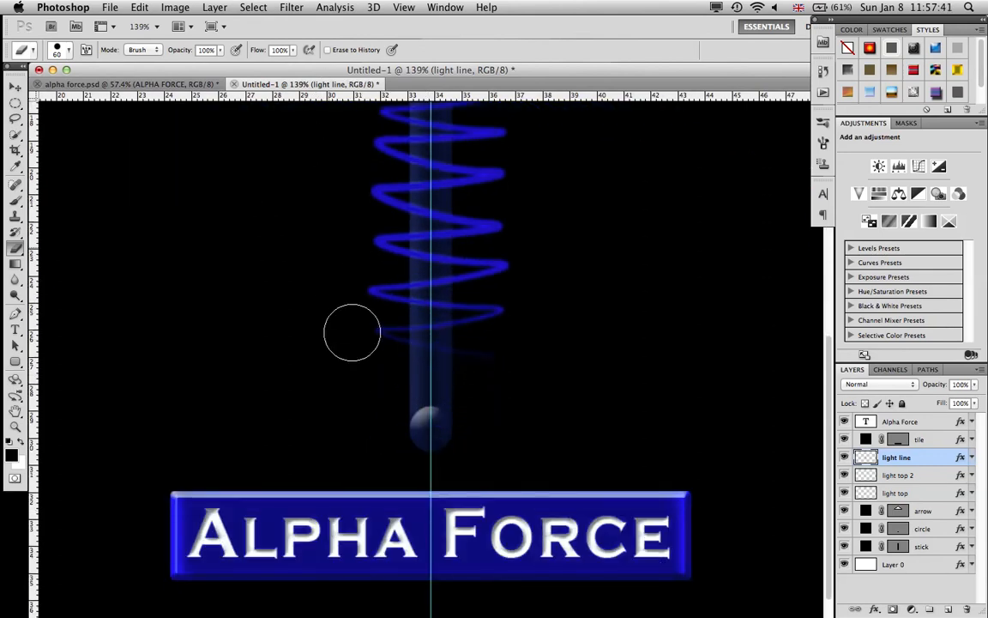
pyautogui.scroll(4, 352, 332)
# Step: Set the Eraser brush size to 30 px
pyautogui.click(68, 51)
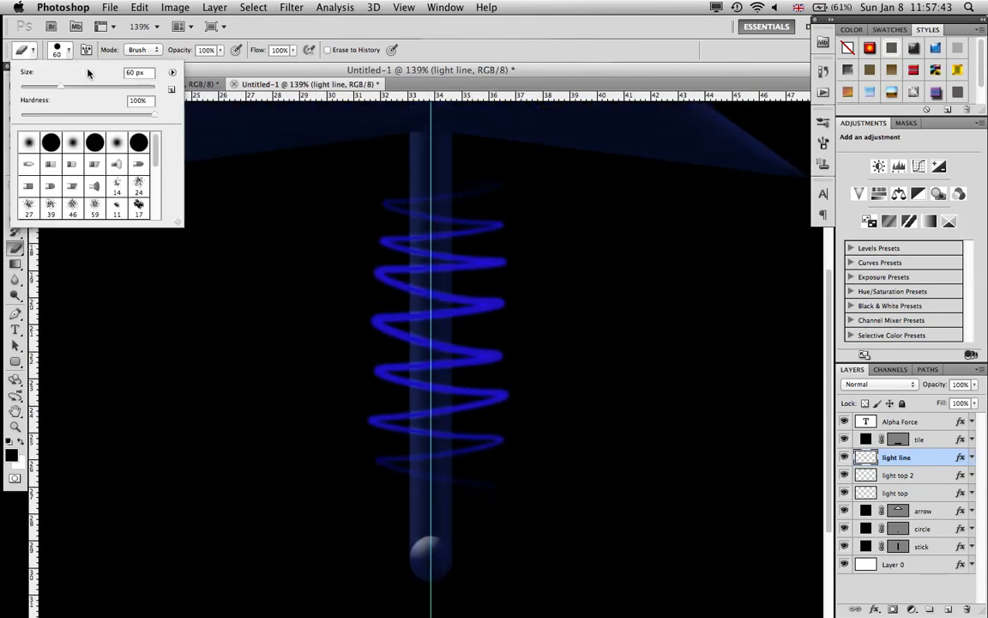
pyautogui.doubleClick(132, 72)
pyautogui.write('30')
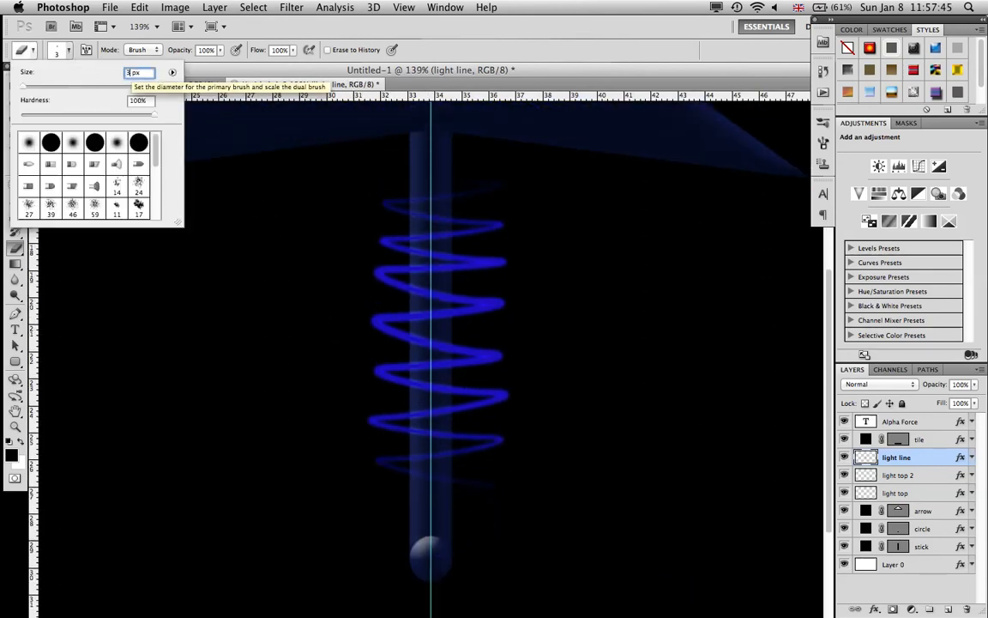
pyautogui.press('Return')
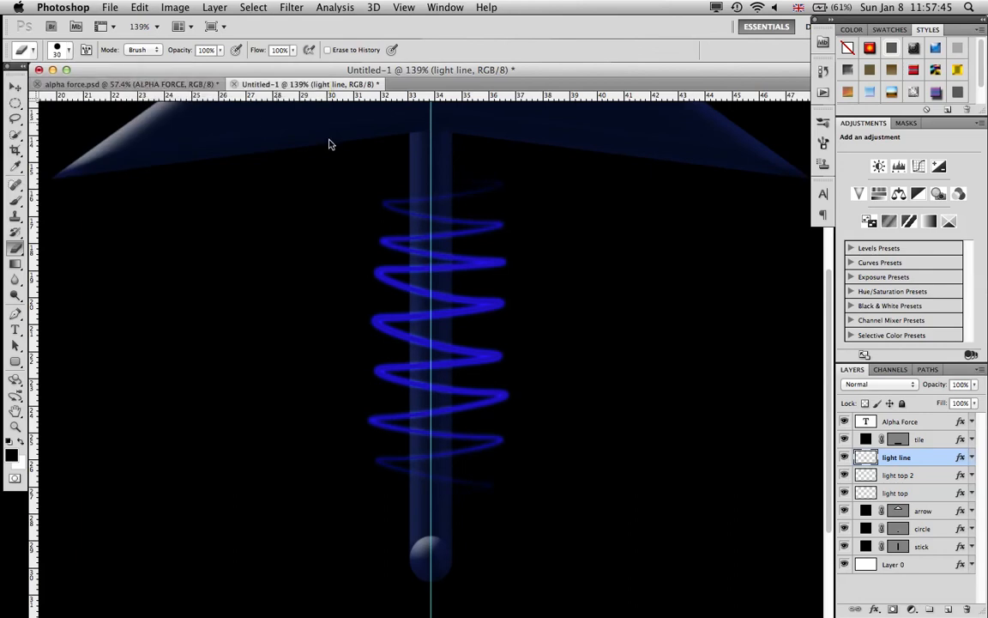
# Step: Set the Eraser to 20 px, erase every coil segment that should pass behind the shaft, undoing stray strokes, and switch to the Move tool
pyautogui.click(70, 50)
pyautogui.doubleClick(131, 72)
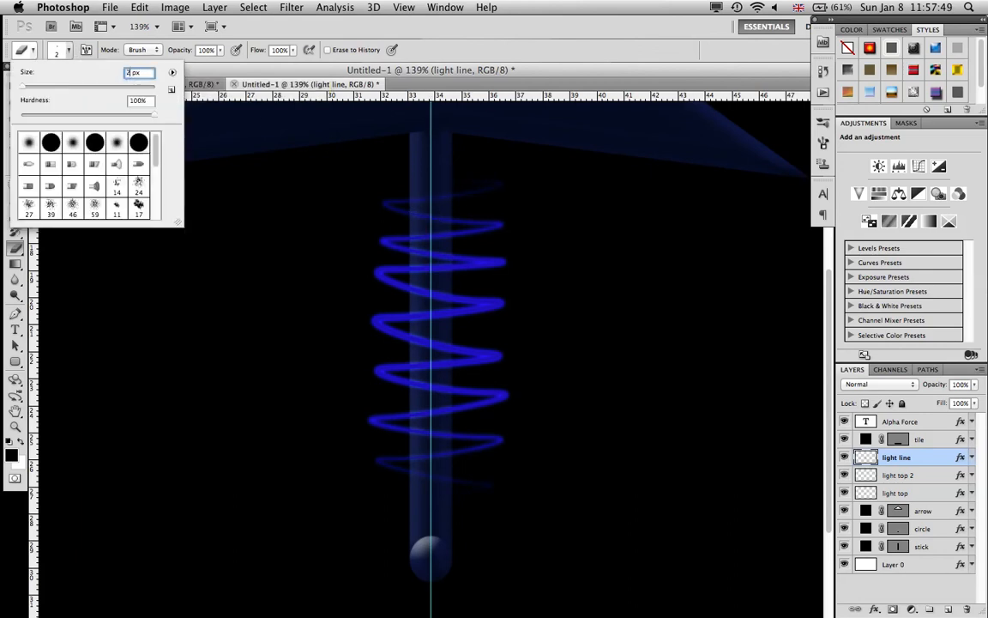
pyautogui.write('20')
pyautogui.press('Return')
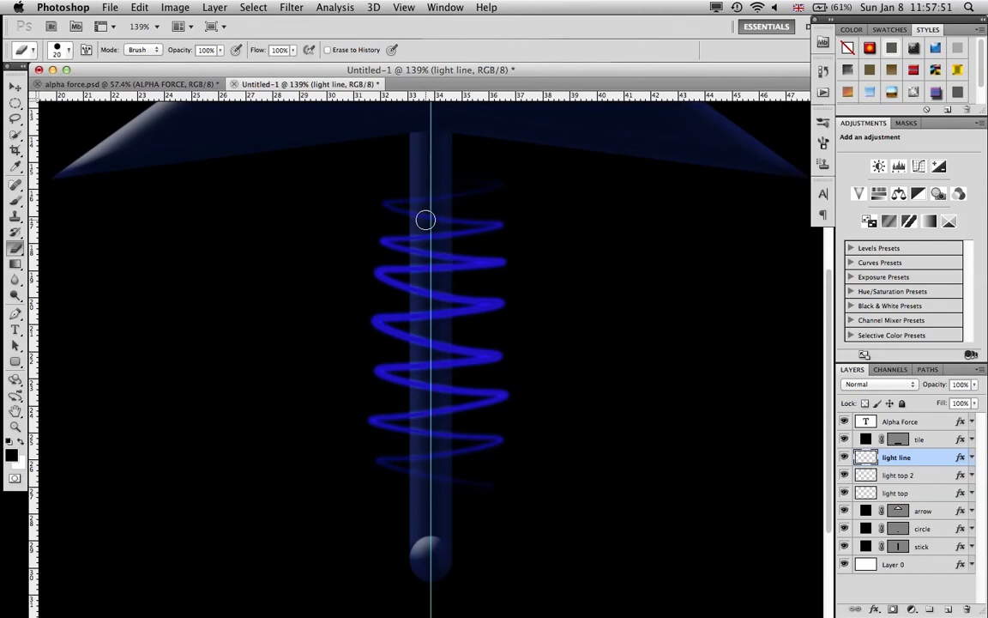
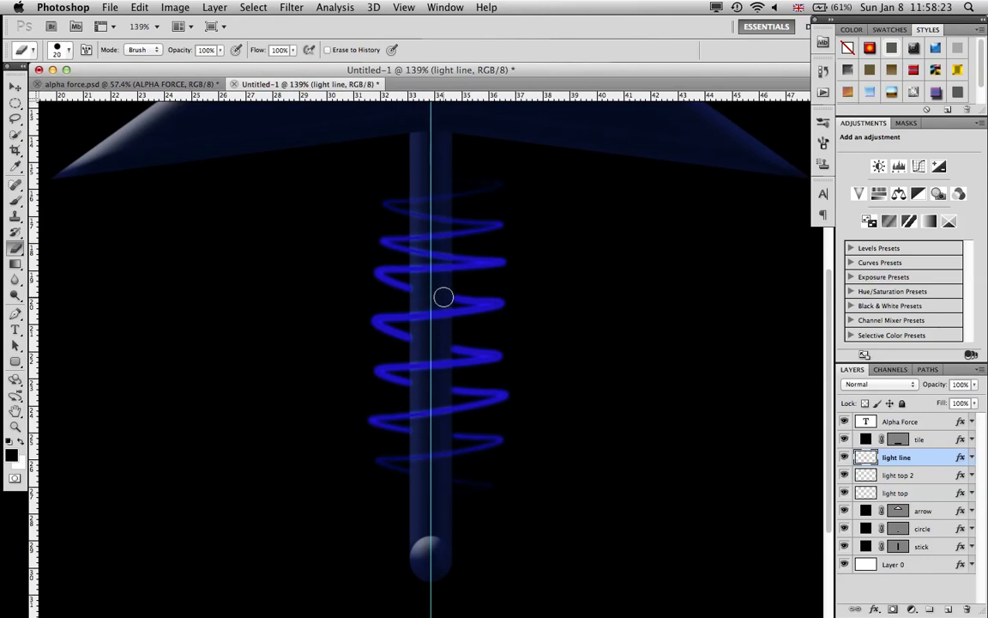
pyautogui.press('super+z')
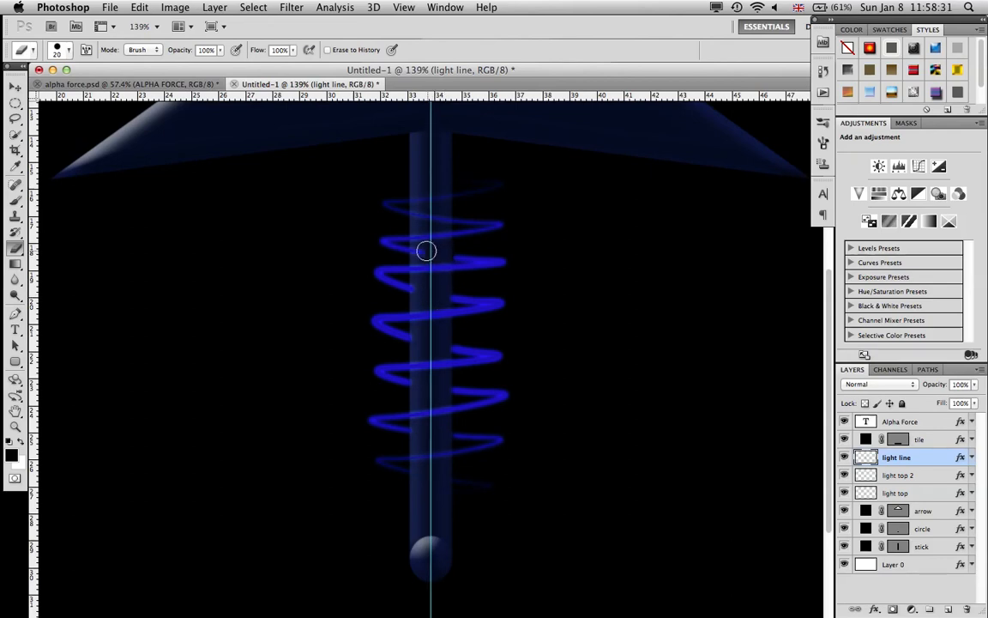
pyautogui.press('super+z')
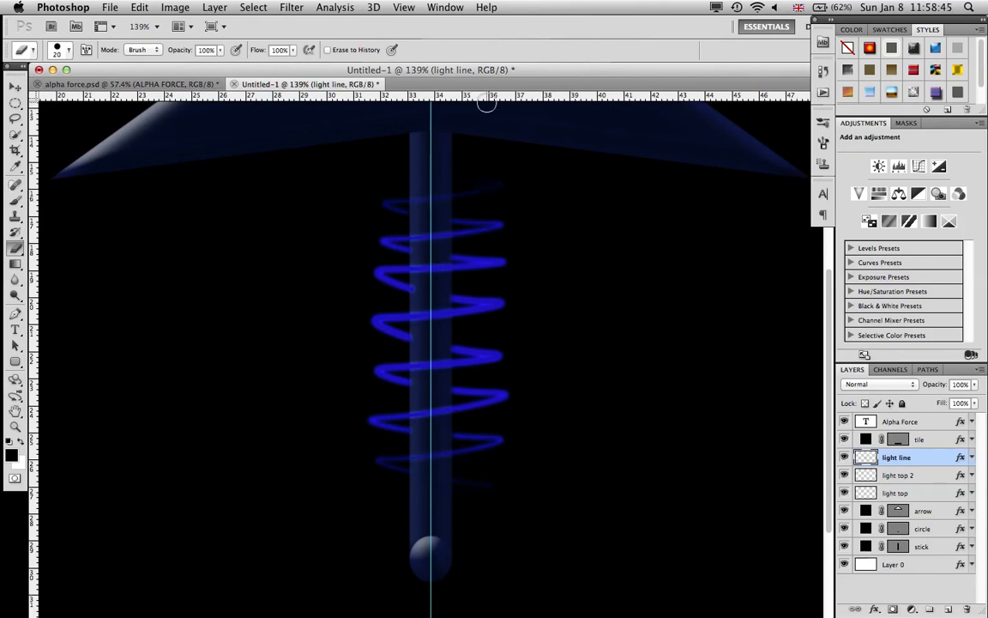
pyautogui.scroll(-5, 328, 188)
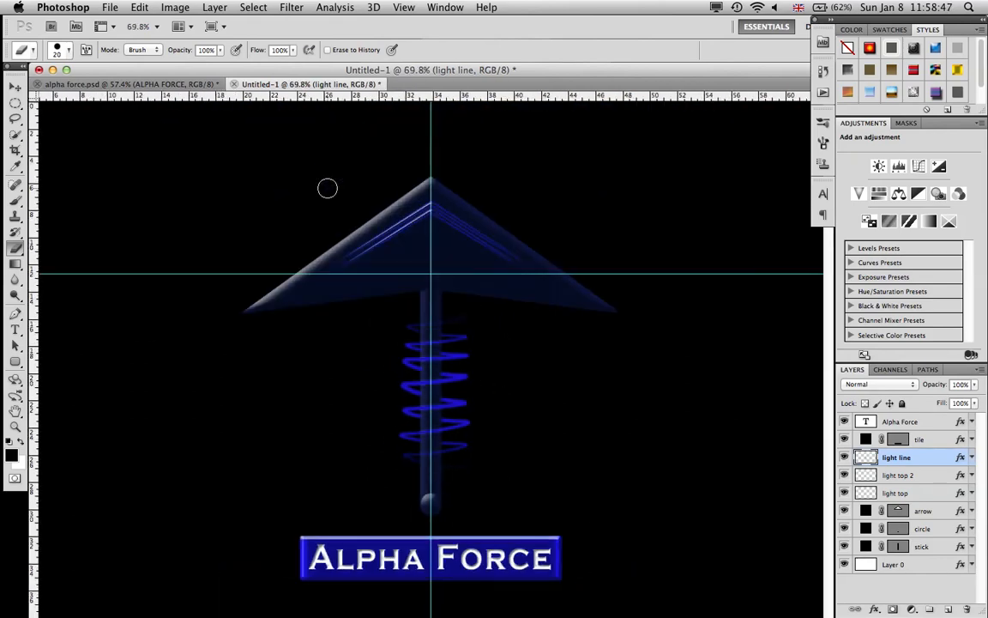
pyautogui.scroll(1, 328, 188)
pyautogui.scroll(-1, 327, 187)
pyautogui.press('v')
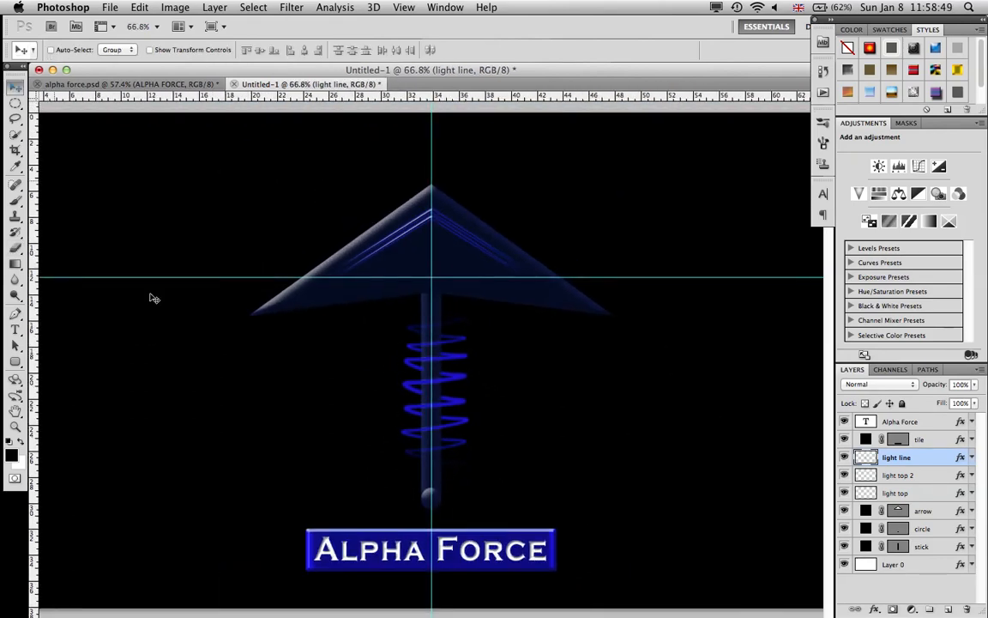
pyautogui.press('super+Tab')
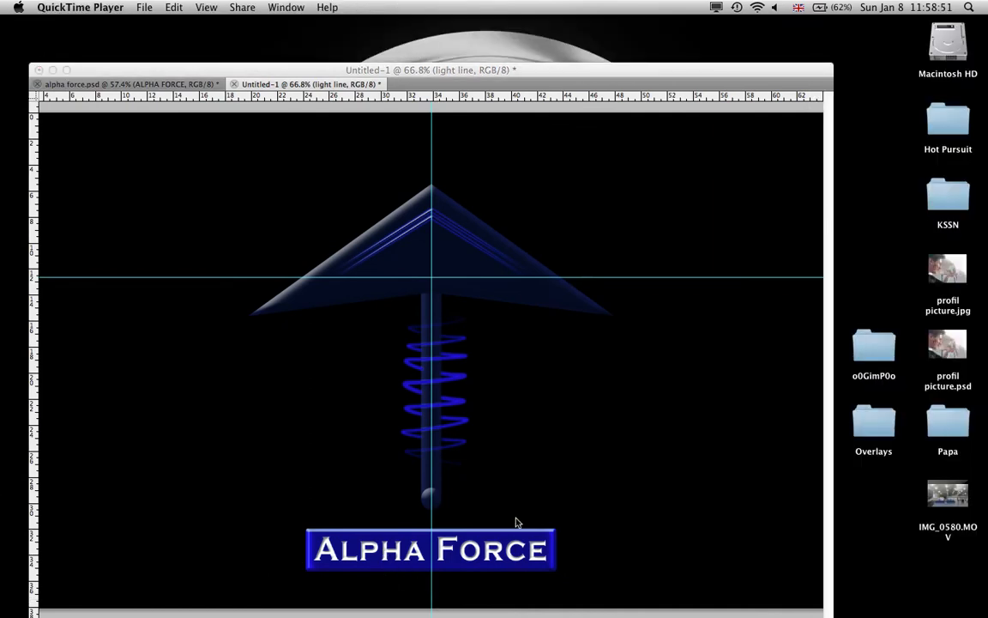
pyautogui.click(569, 478)
pyautogui.scroll(-3, 569, 477)
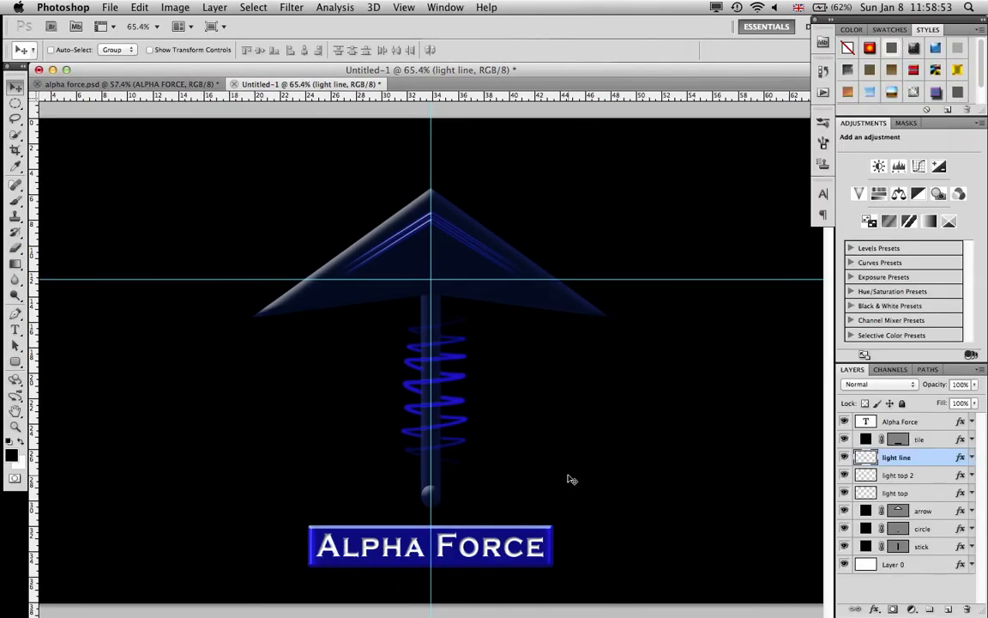
pyautogui.scroll(1, 569, 479)
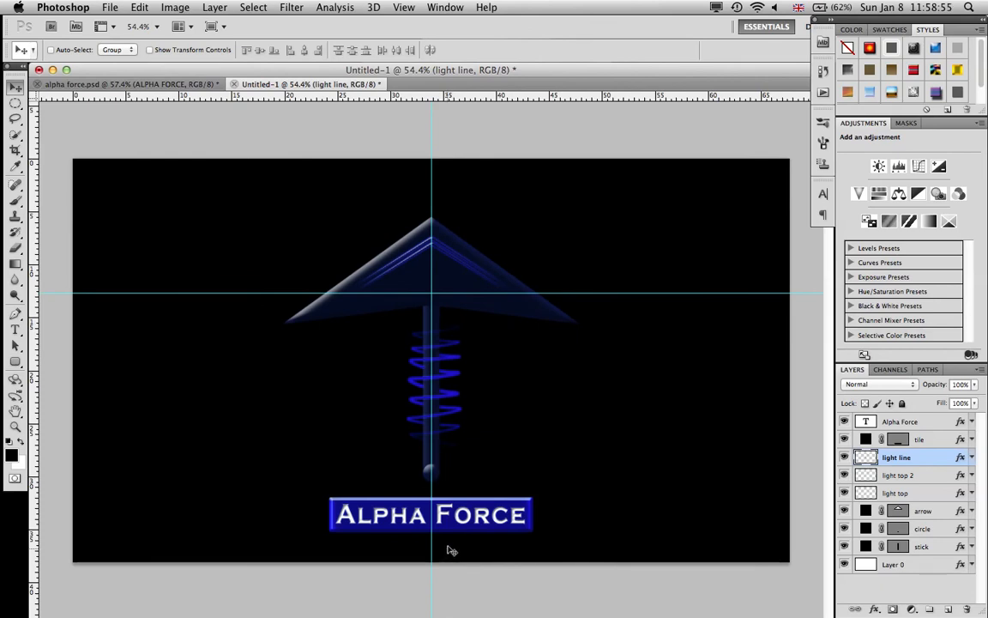
pyautogui.press('super+Tab')
pyautogui.click(589, 538)
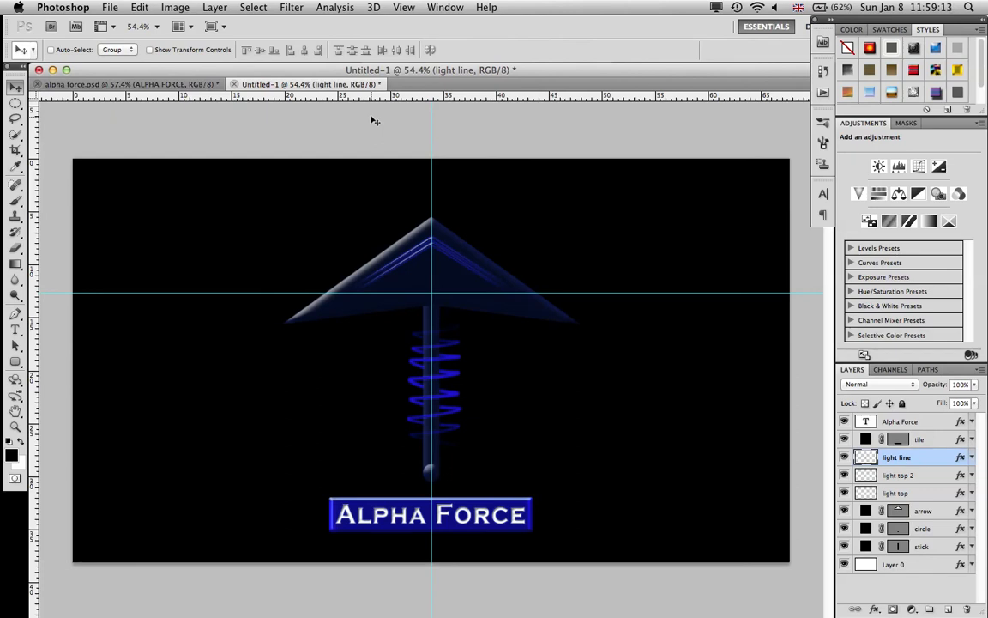
# Step: Compare the recreated logo with the original in the alpha force.psd document and return to Untitled-1
pyautogui.click(135, 86)
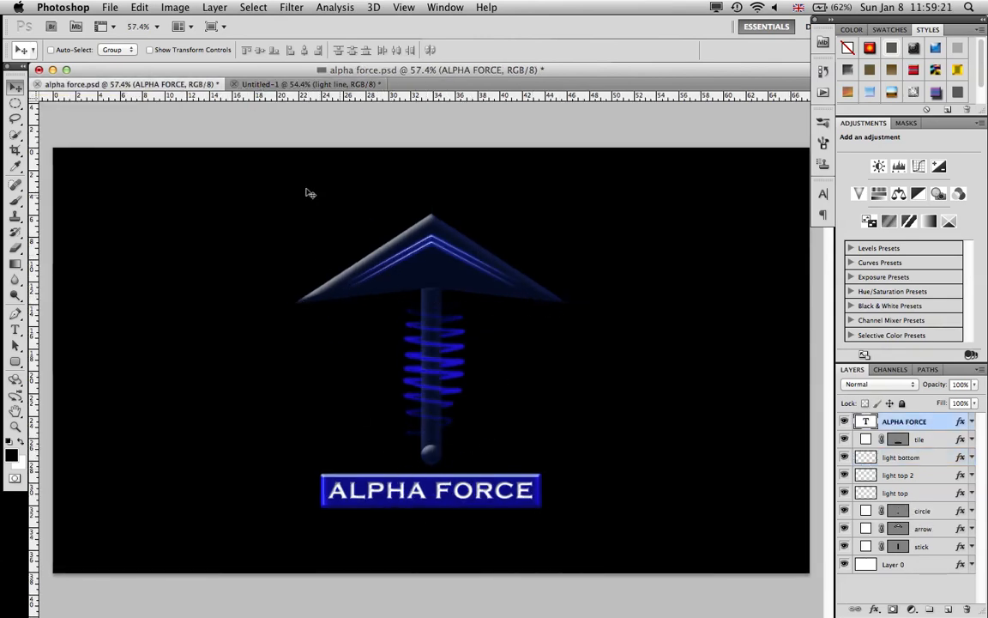
pyautogui.click(283, 84)
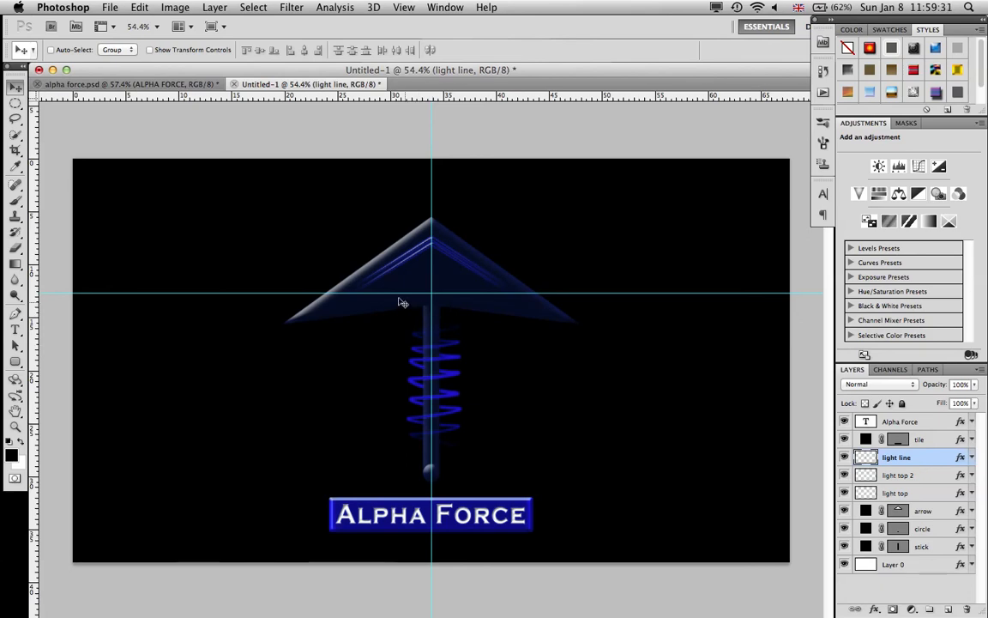
# Step: Remove the horizontal and vertical guides from the canvas
pyautogui.moveTo(307, 292); pyautogui.dragTo(302, 96)
pyautogui.moveTo(432, 150); pyautogui.dragTo(38, 158)
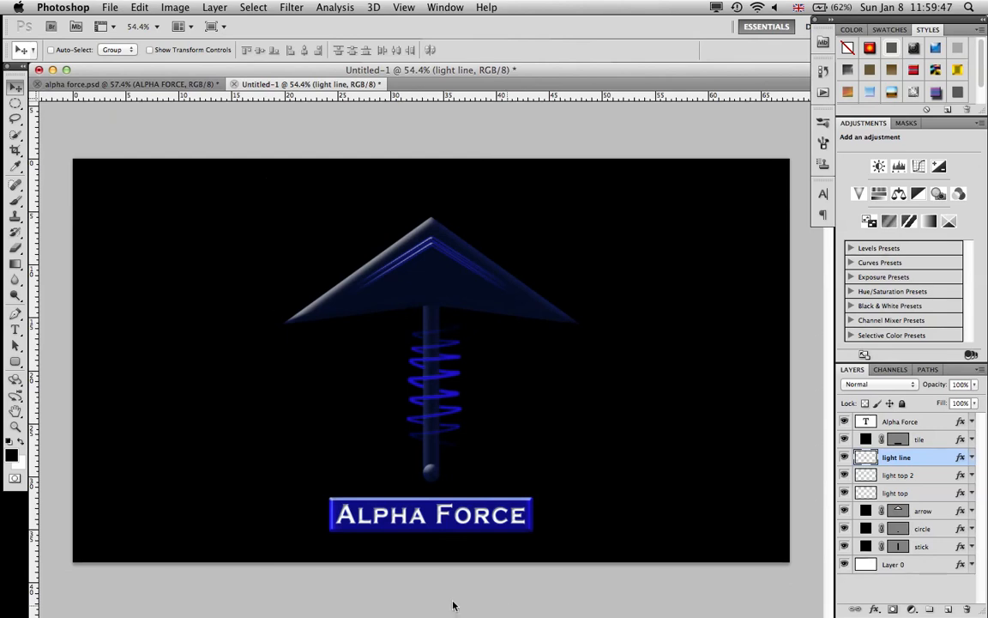
pyautogui.click(416, 607)
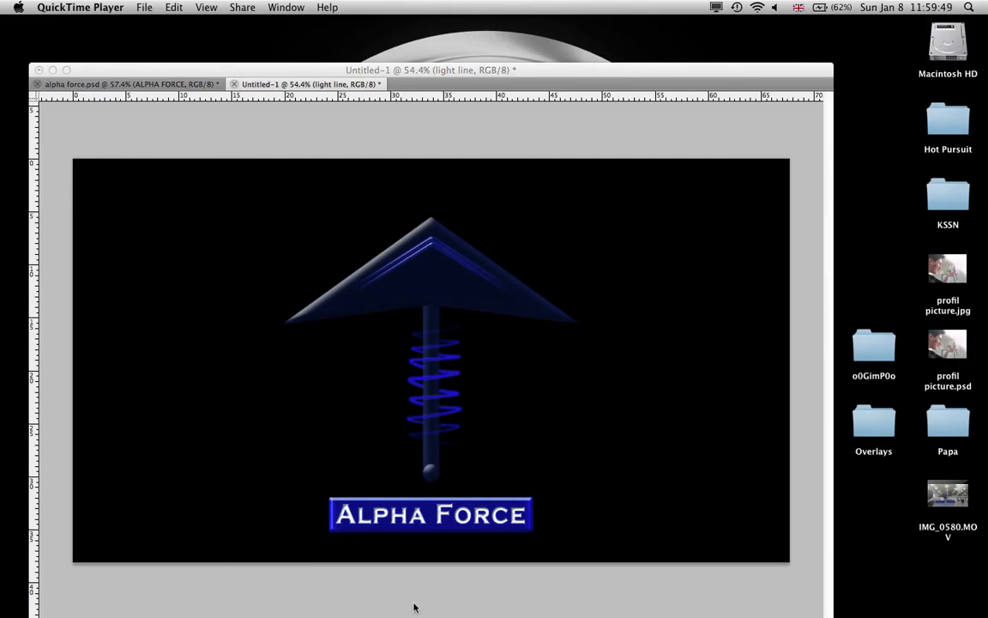